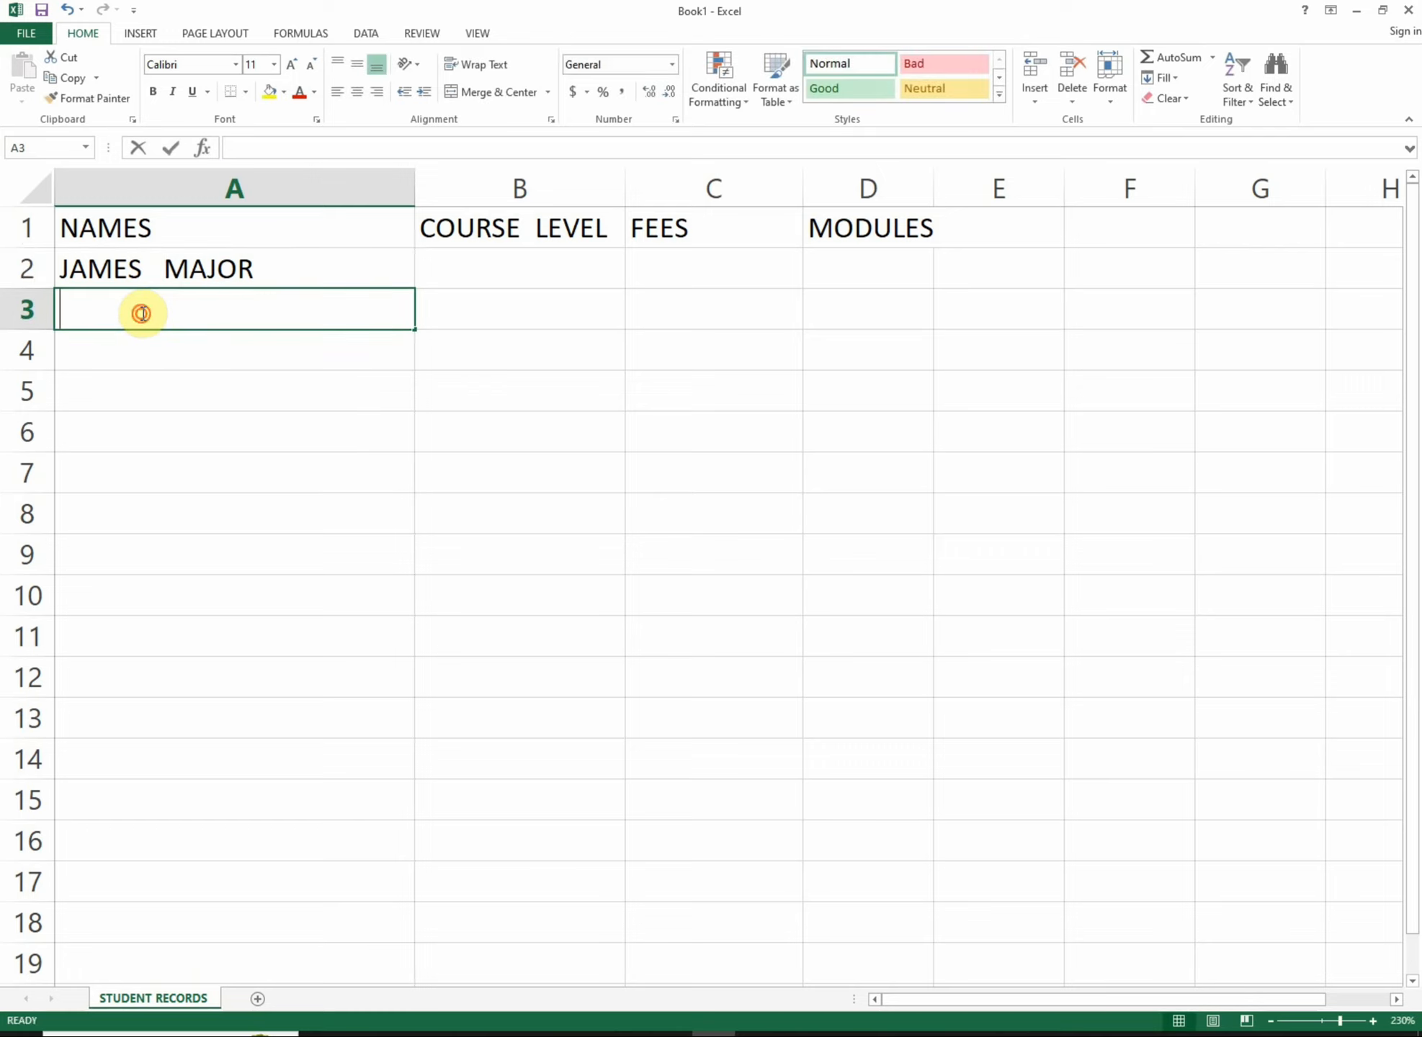
Fill cells A3 to A5 of the NAMES column with three more students' full names
text(ER)
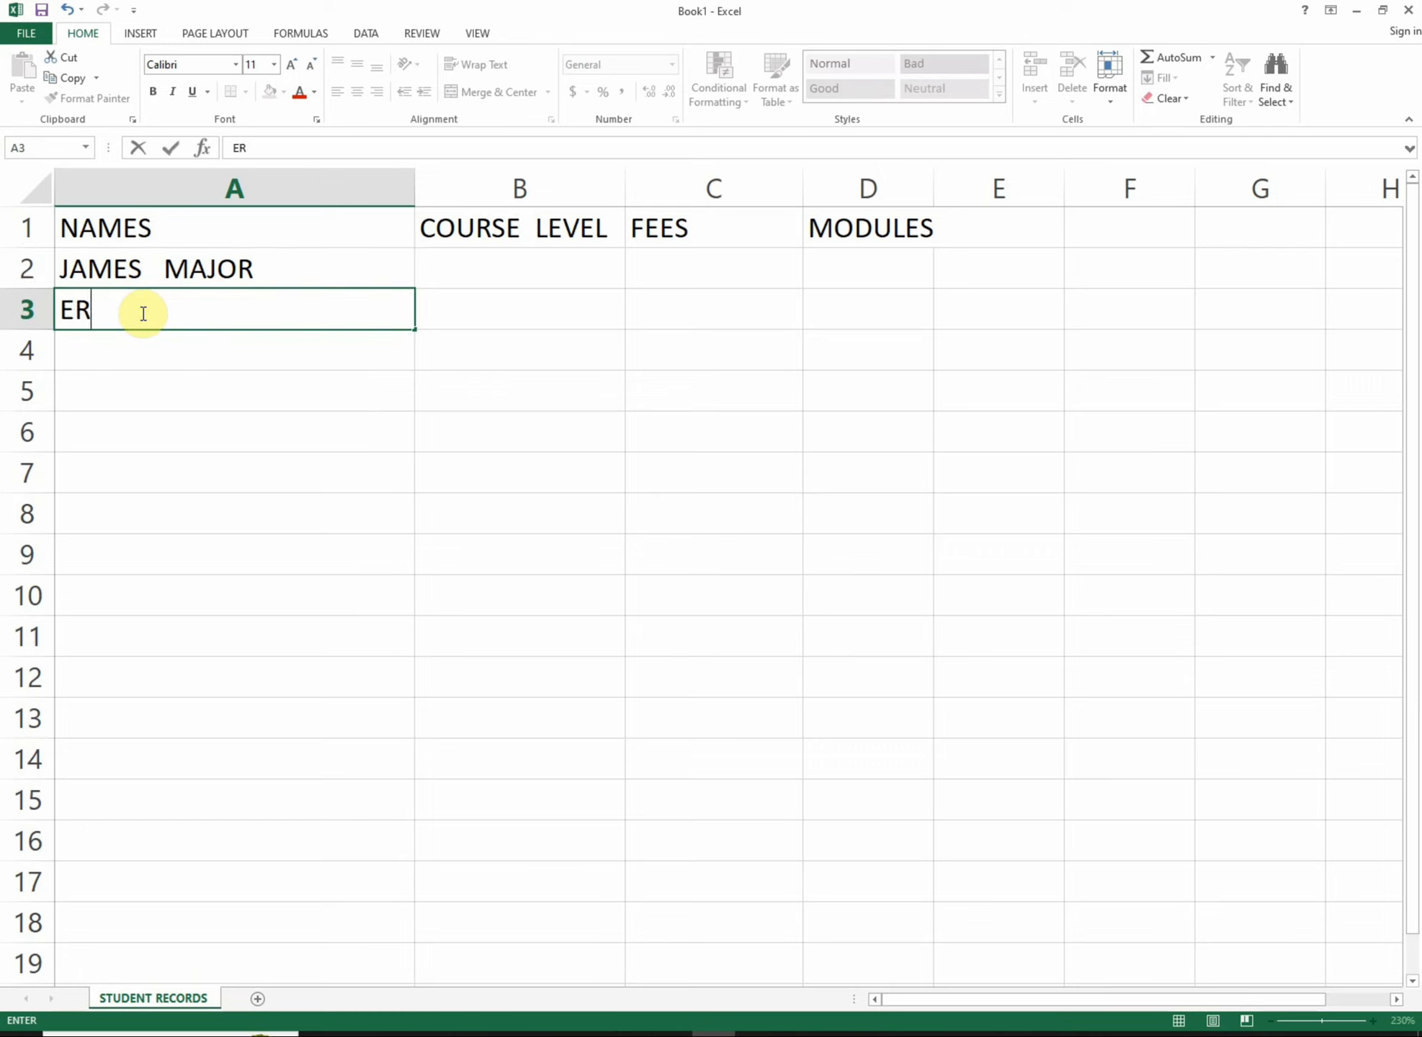
text(IC DANTE)
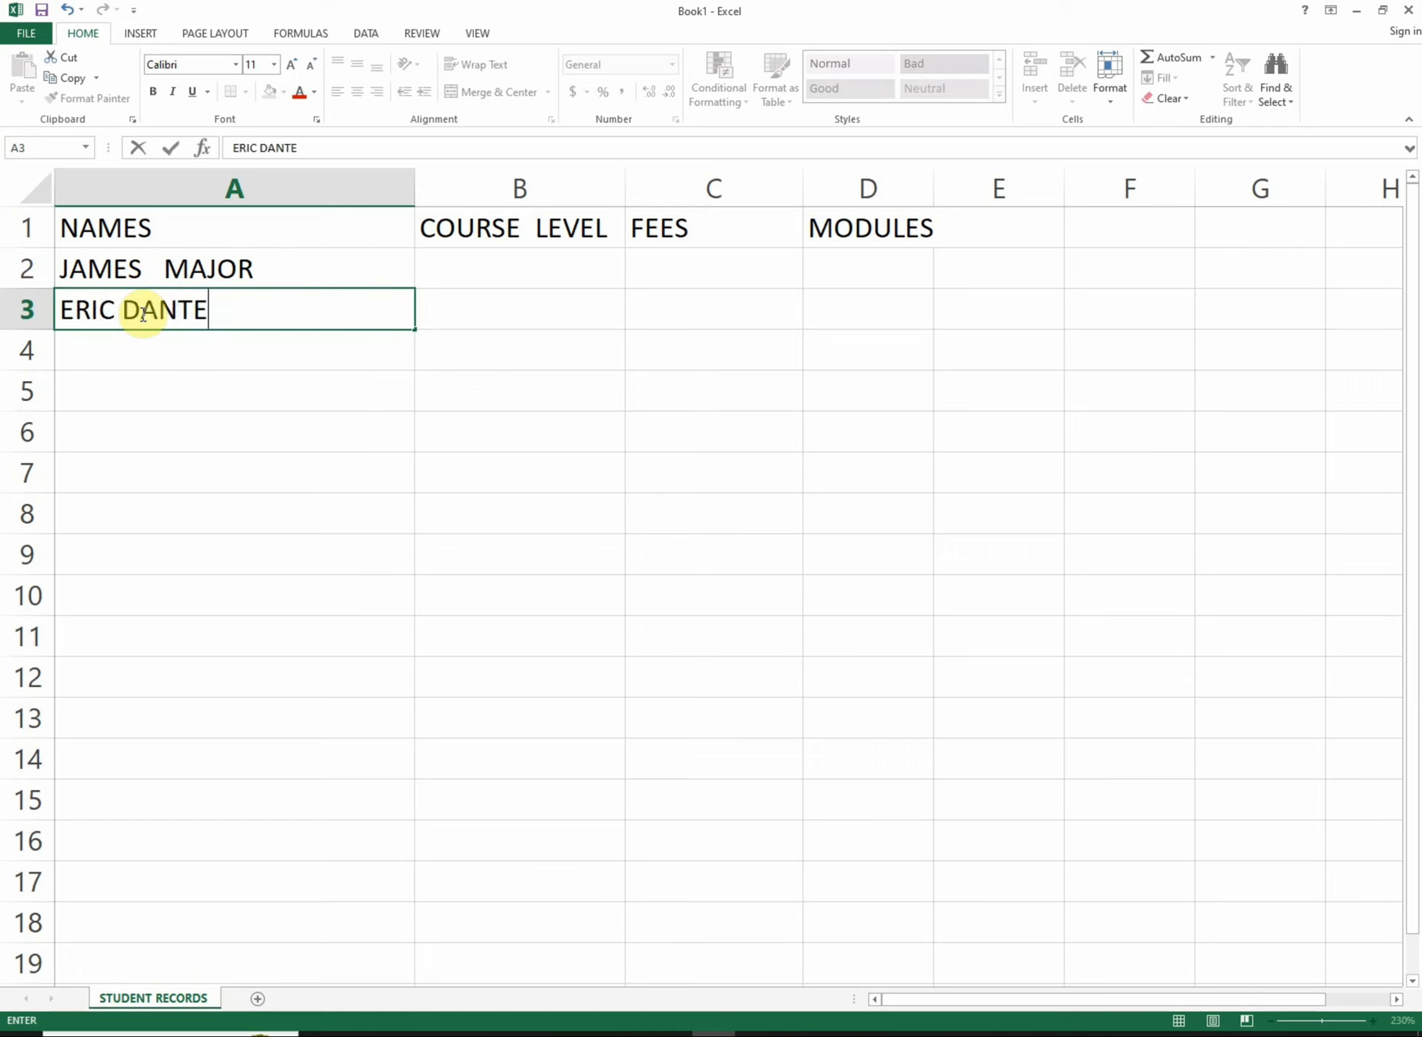
key(Return)
text(JEA)
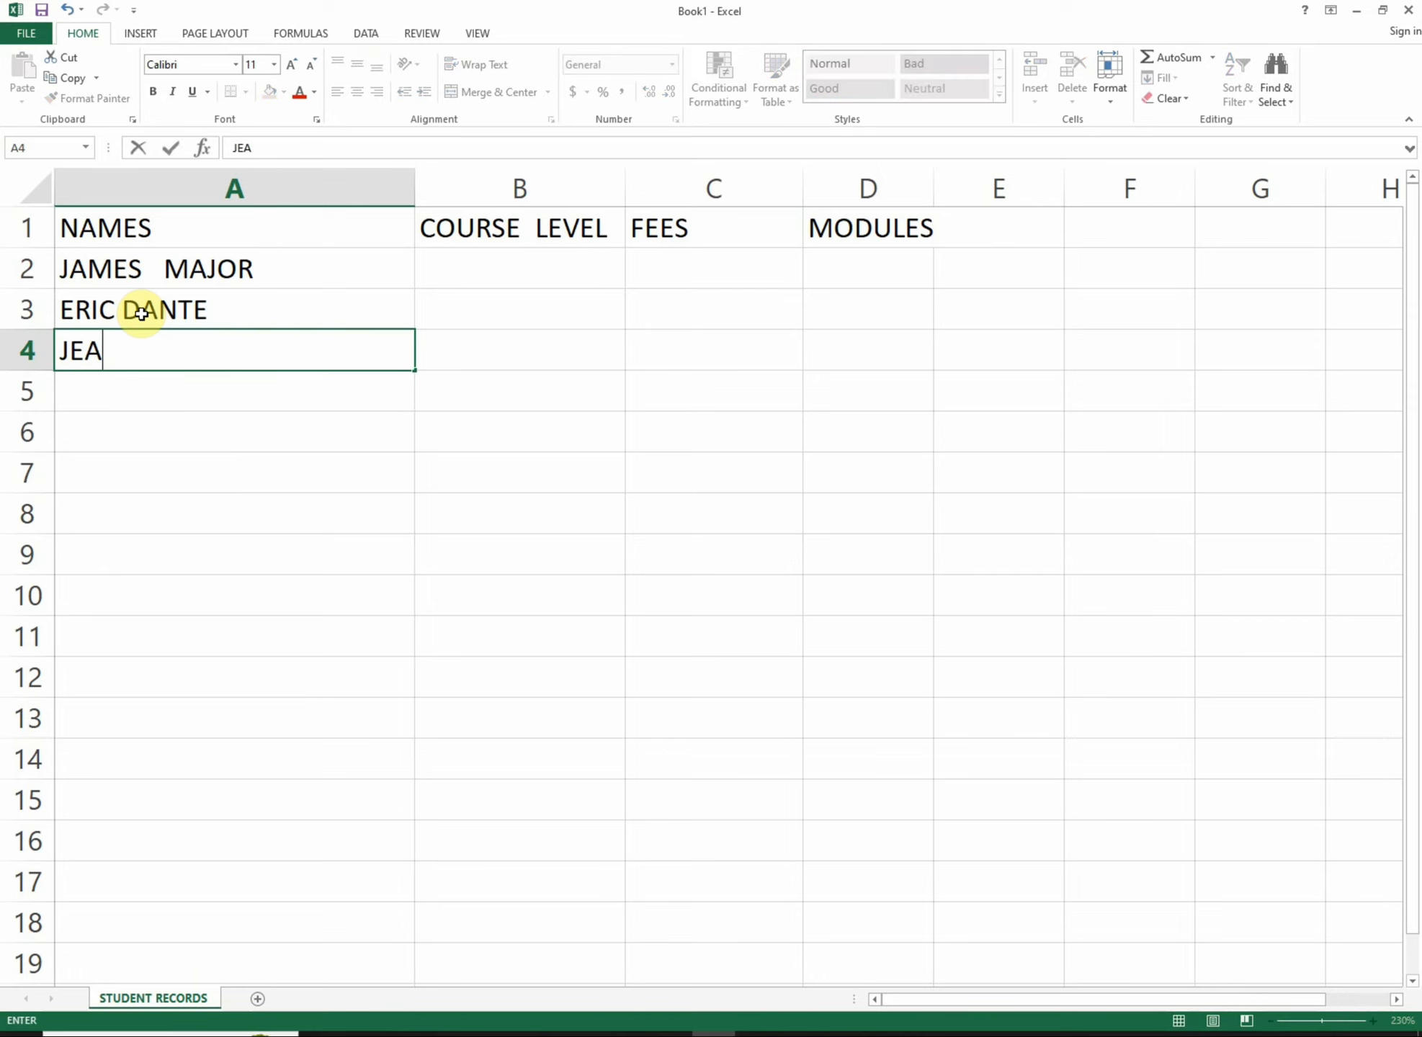
text(N AUSTINE)
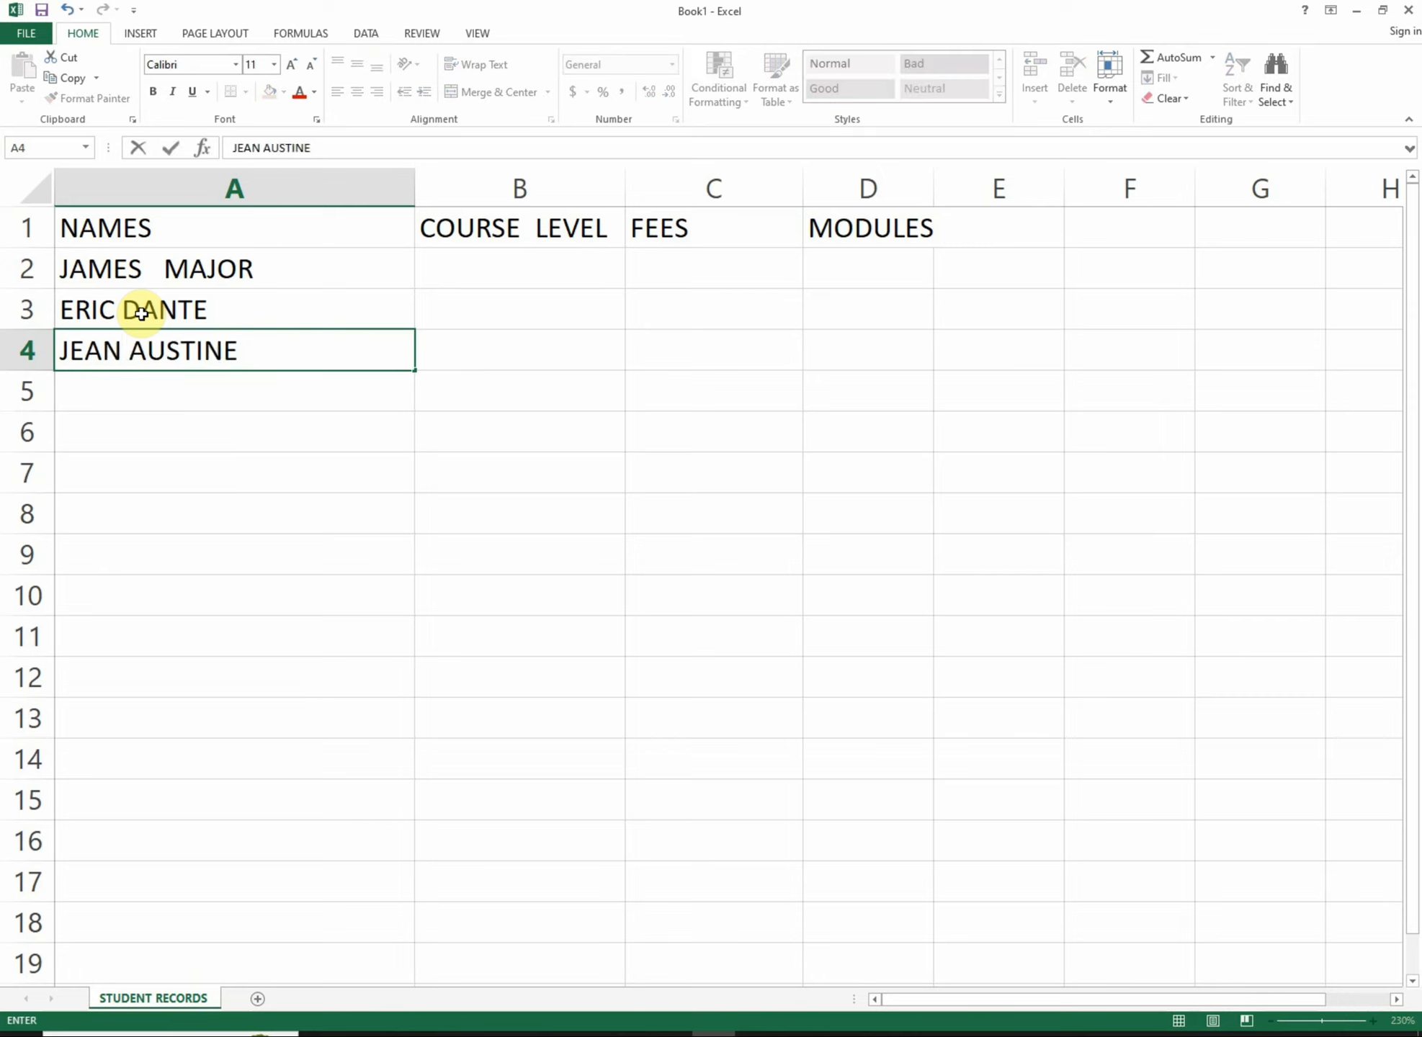
key(Return)
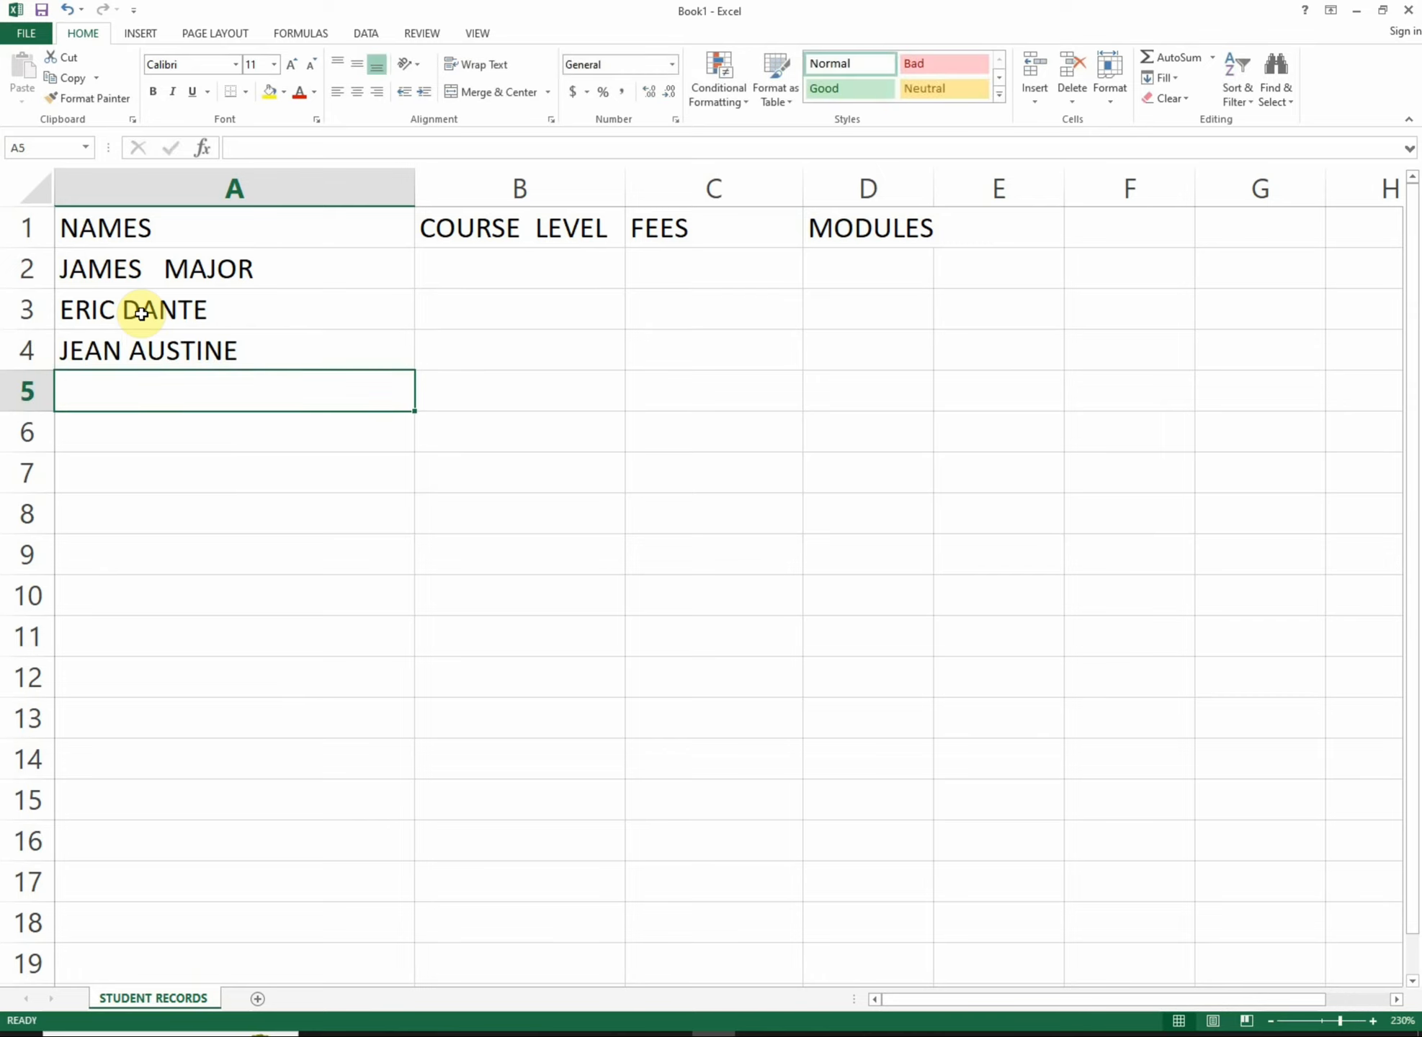
text(CARLOS)
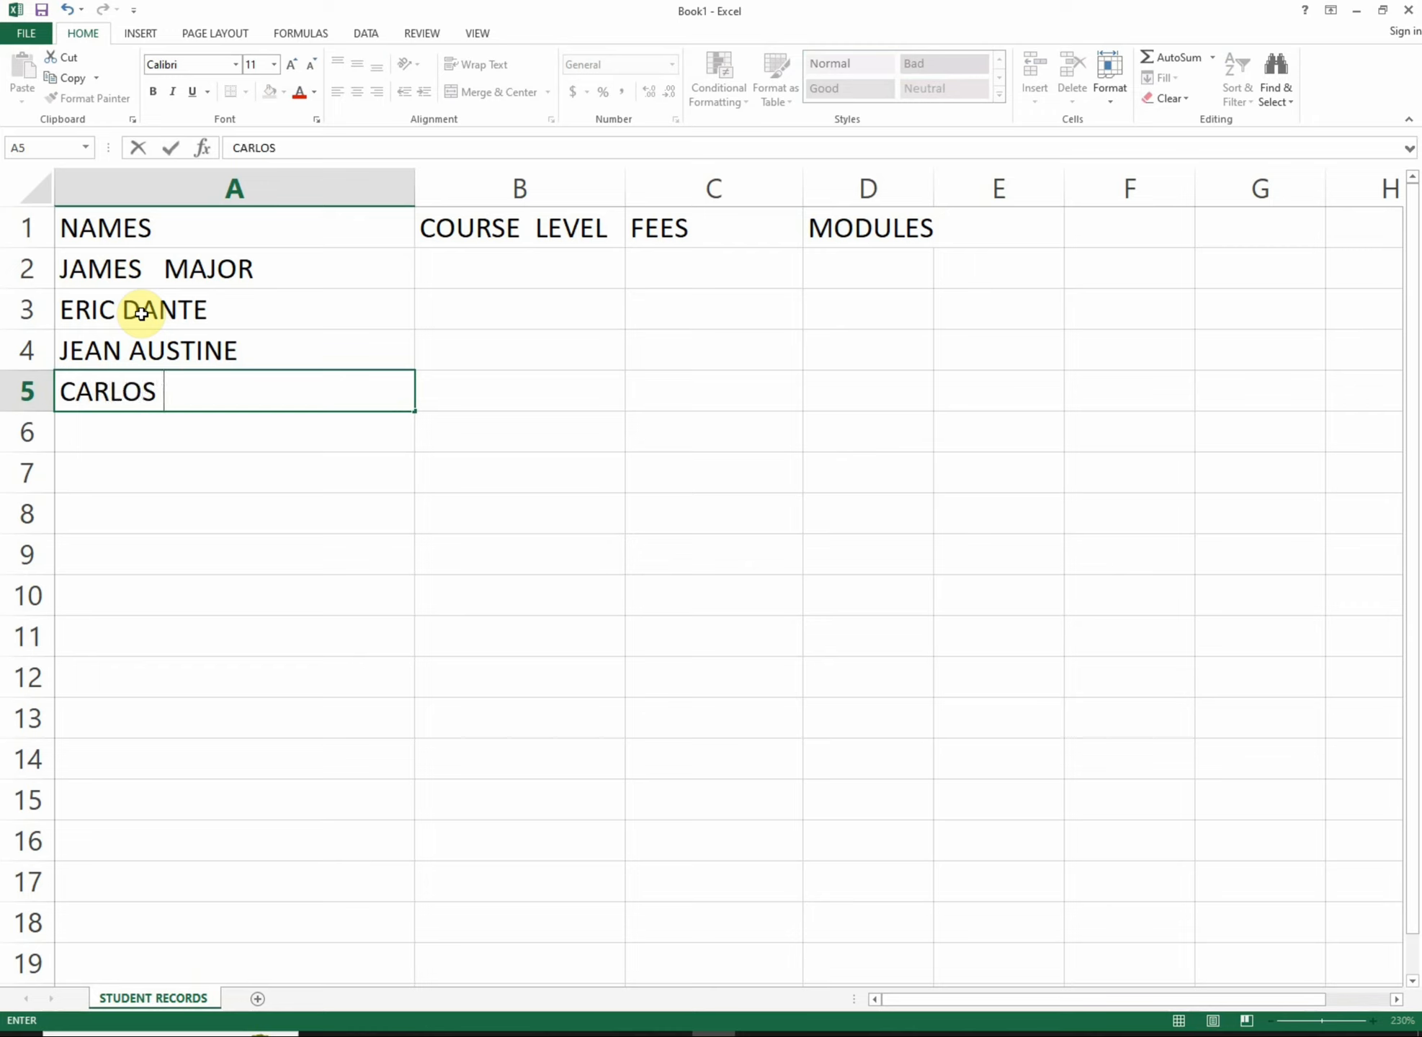
text( LAVENTE)
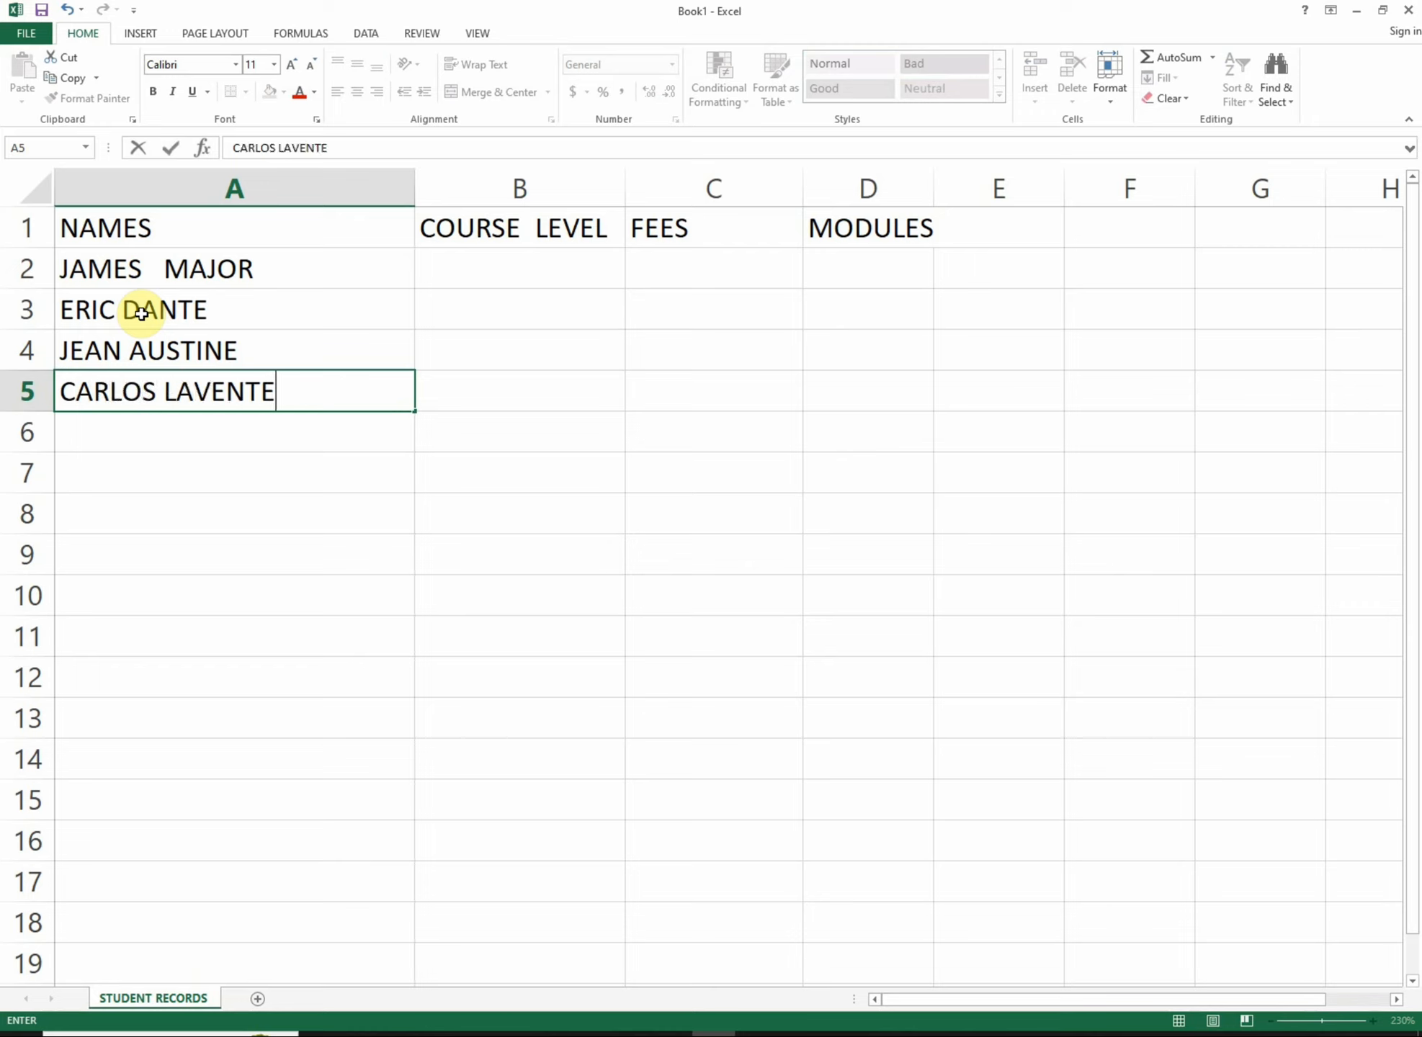
key(Return)
Add two students' full names in cells A6 and A7 of the NAMES column
text(BAY)
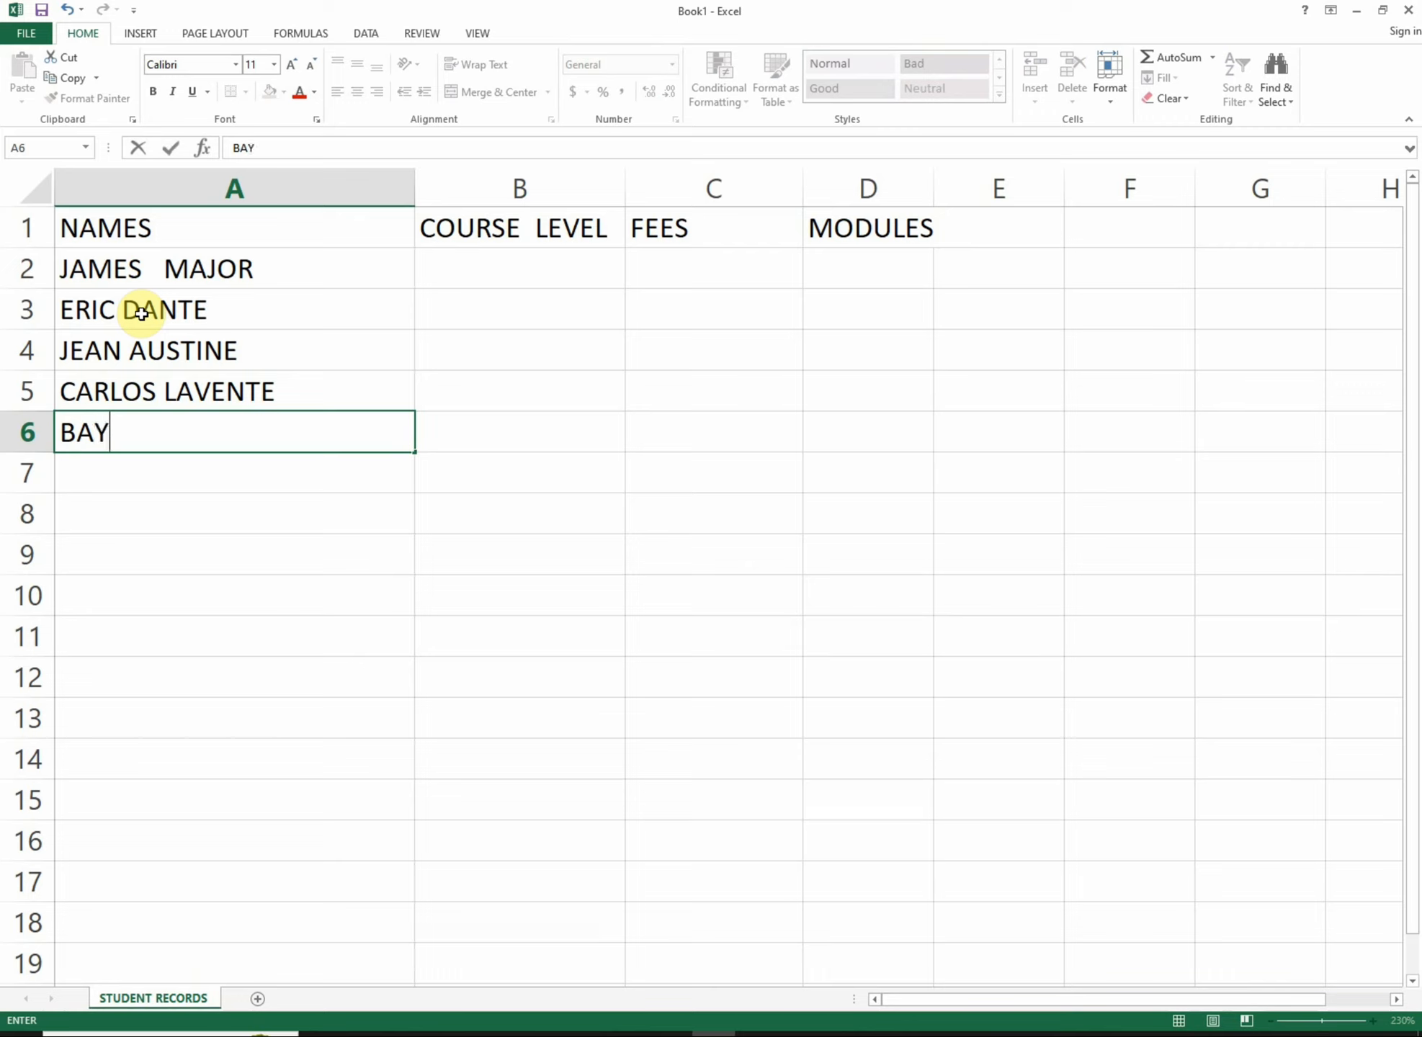
text(O TECH)
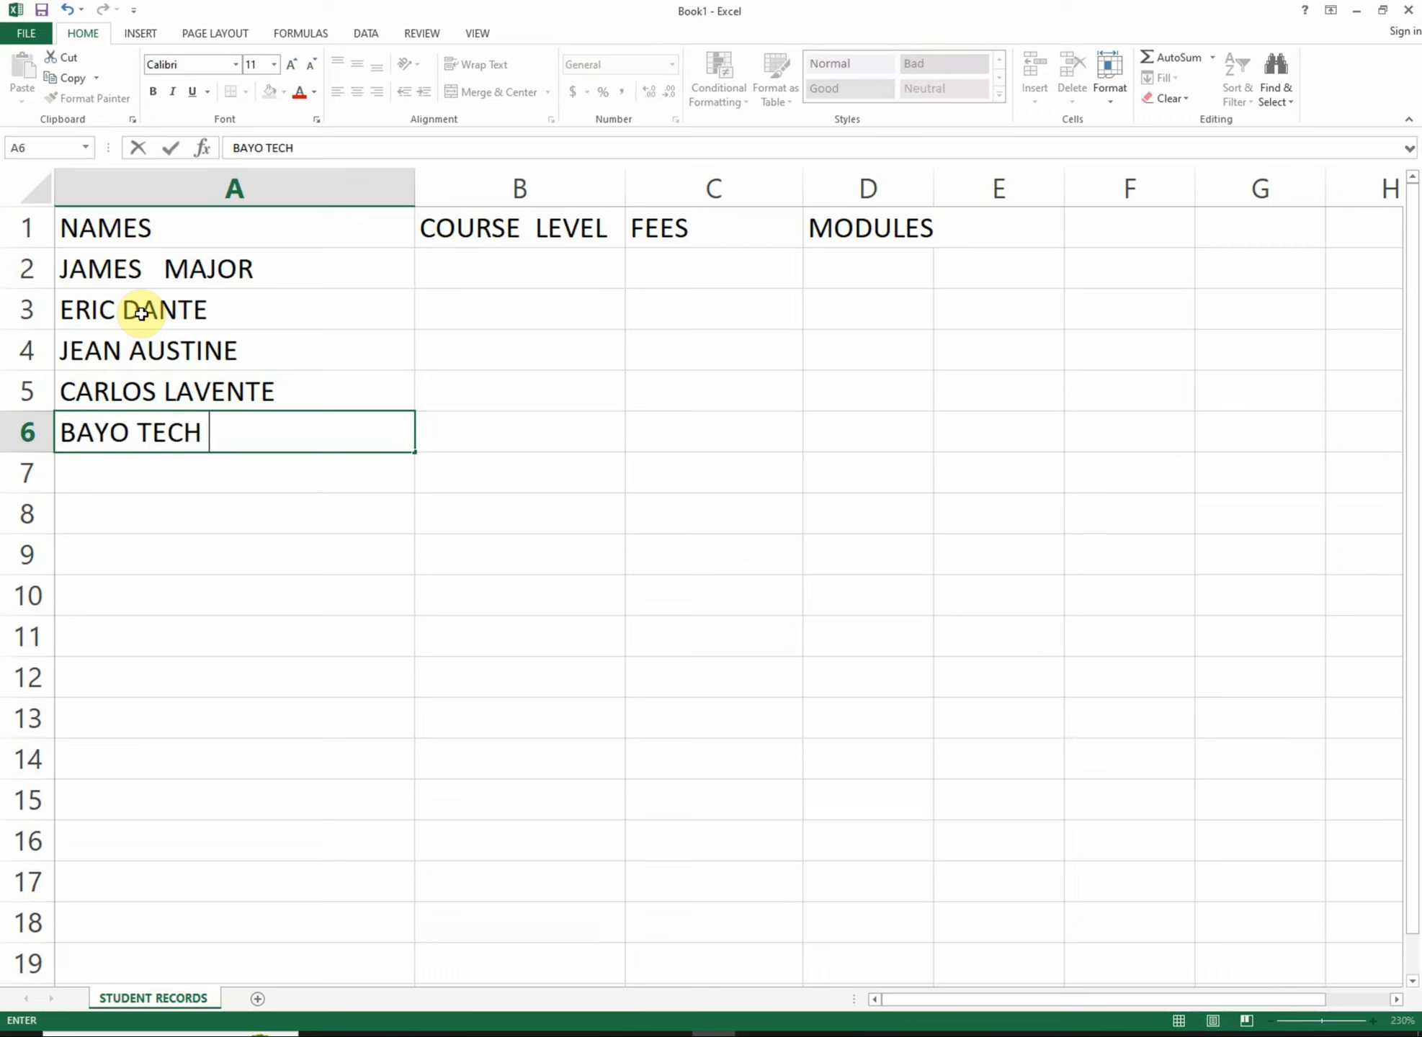
key(Return)
text(CLINTPO)
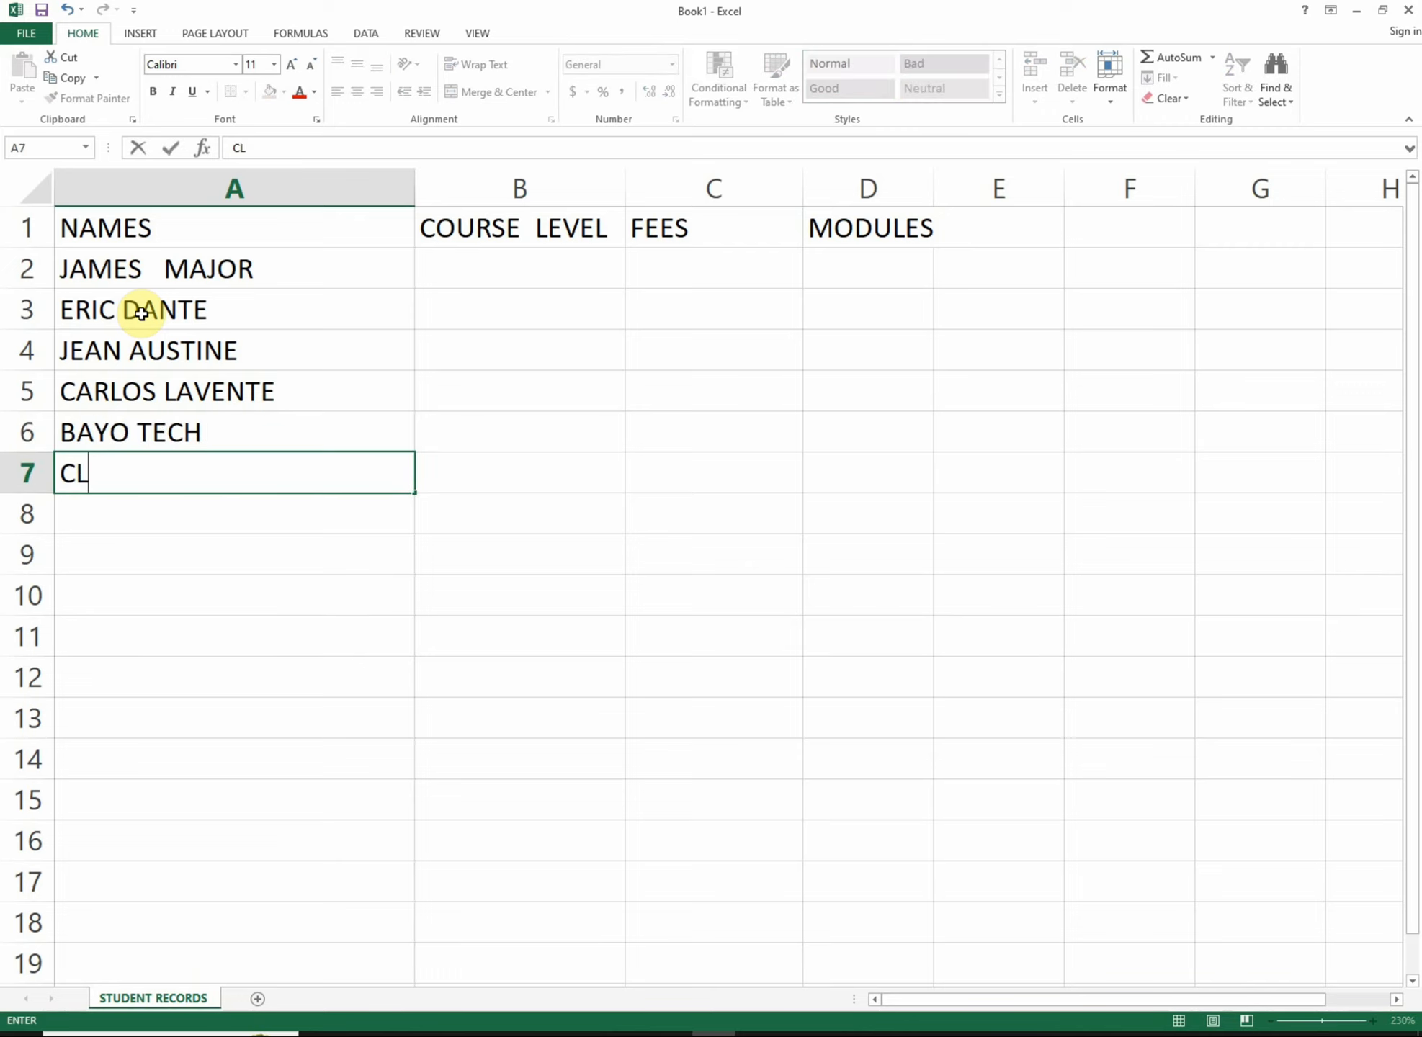
key(BackSpace)
key(BackSpace)
text(ON A)
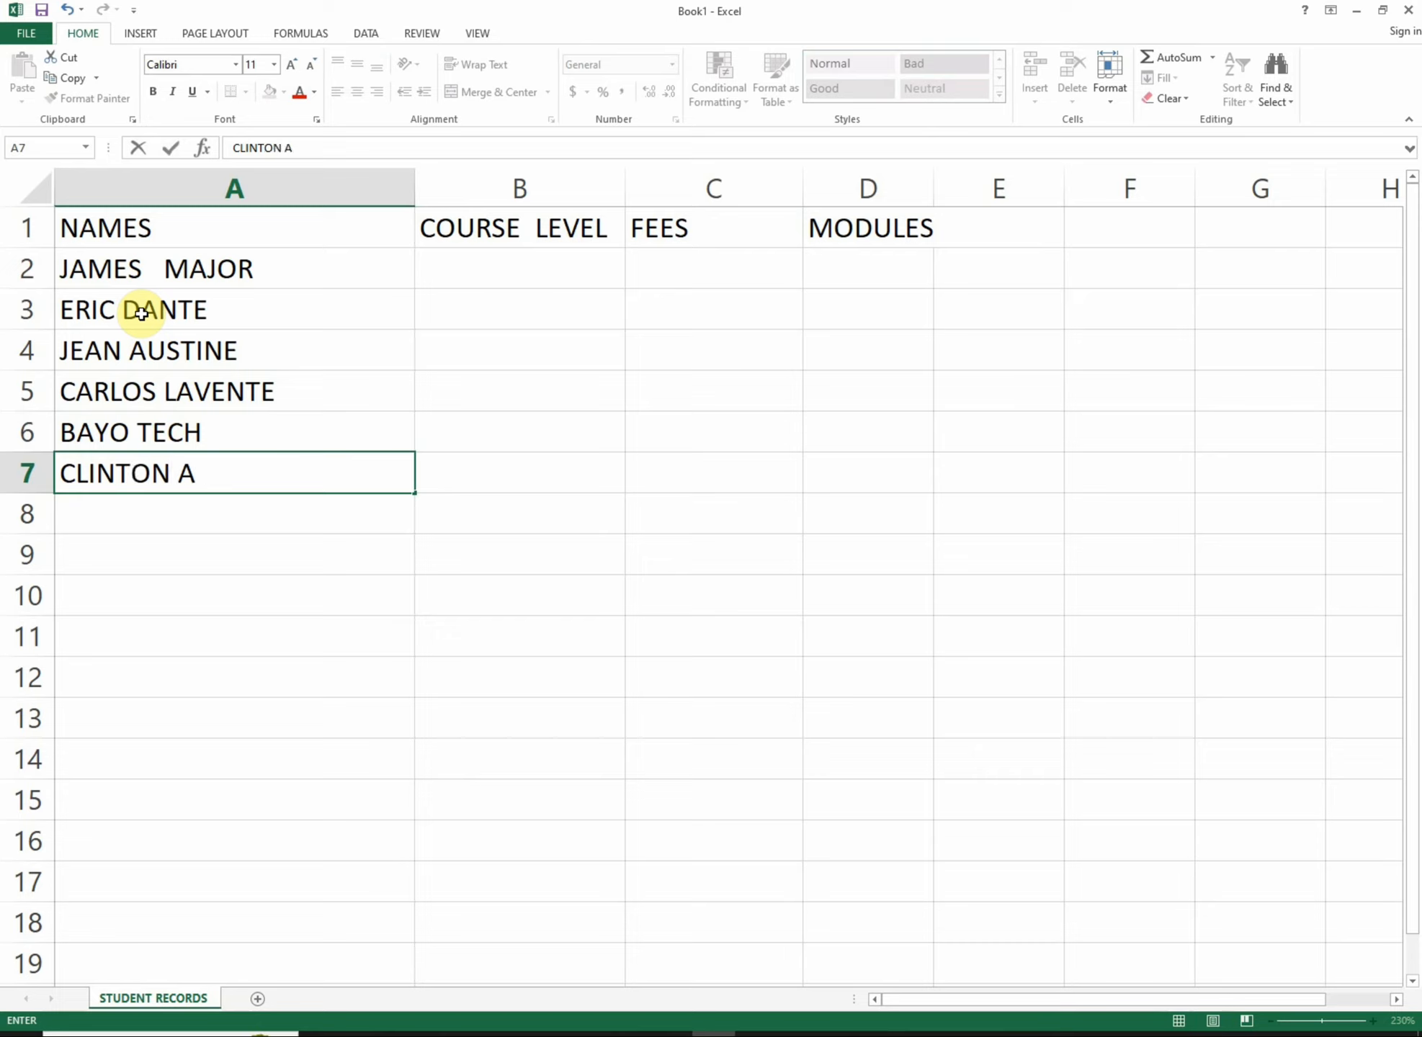
text(MOS)
key(Return)
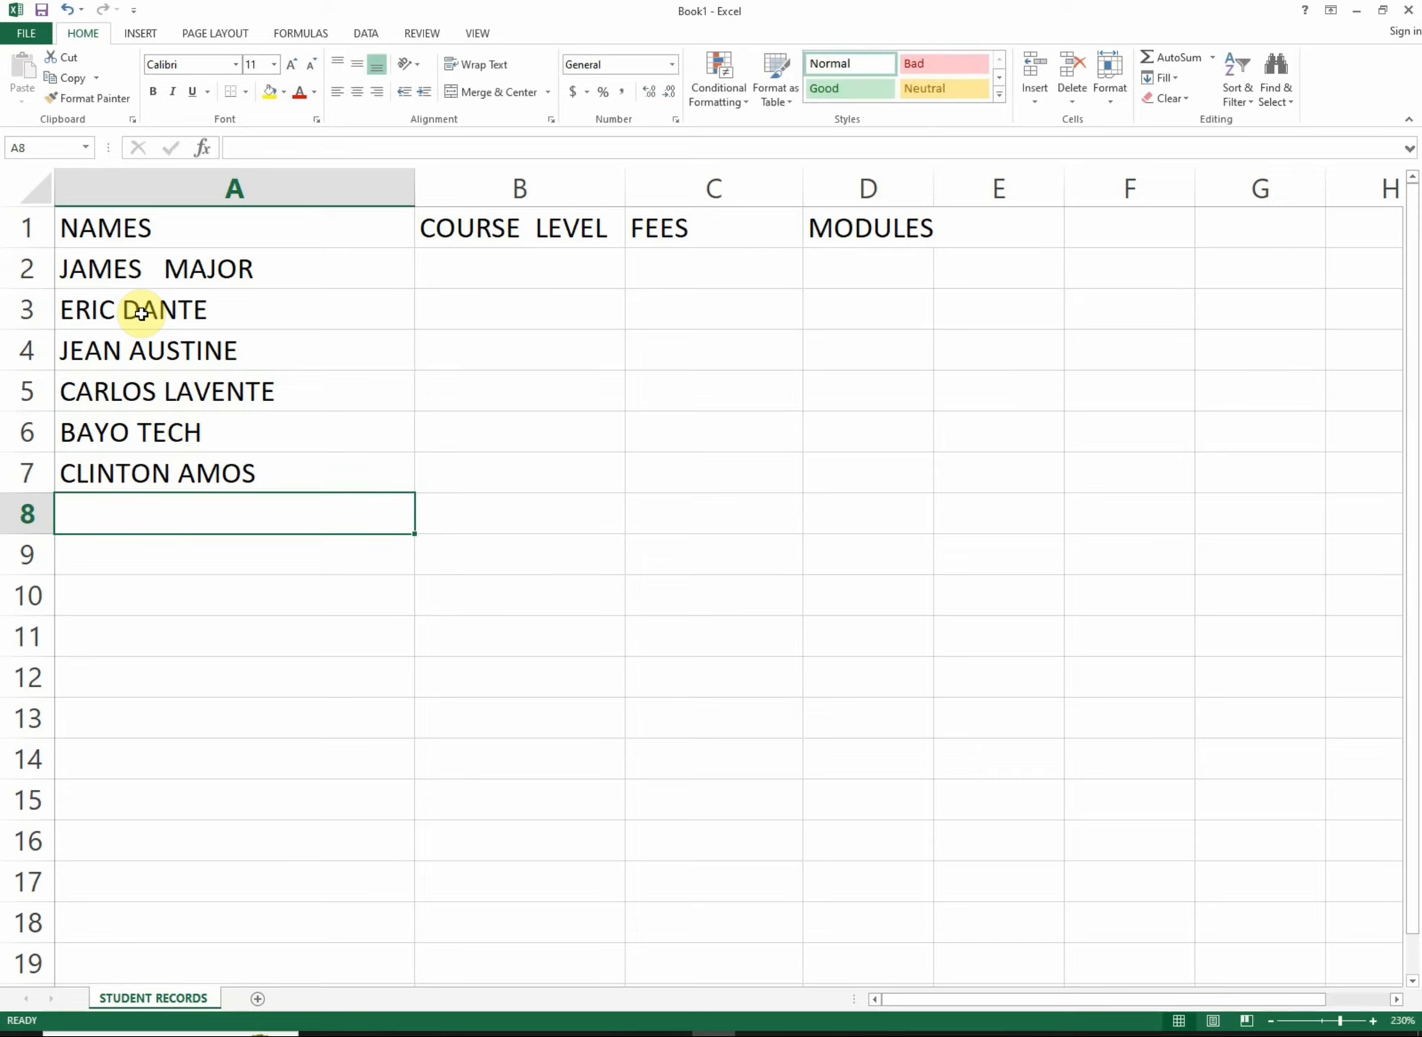
Add two students' full names in cells A8 and A9 below the existing entries
text(TELL WELLS)
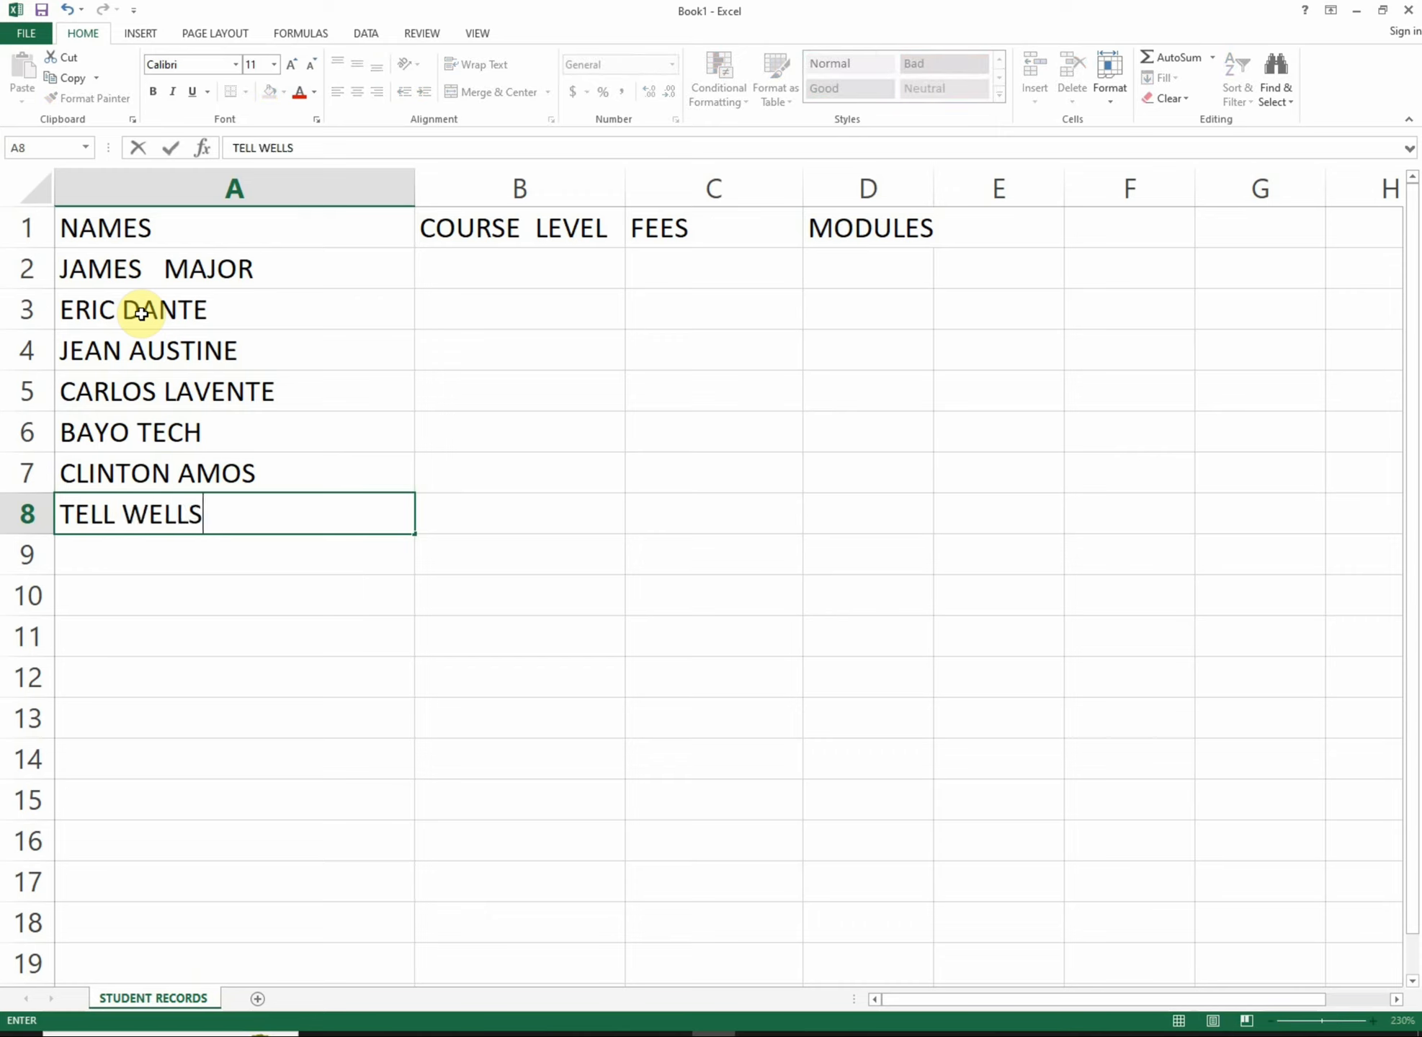
key(Return)
text(B)
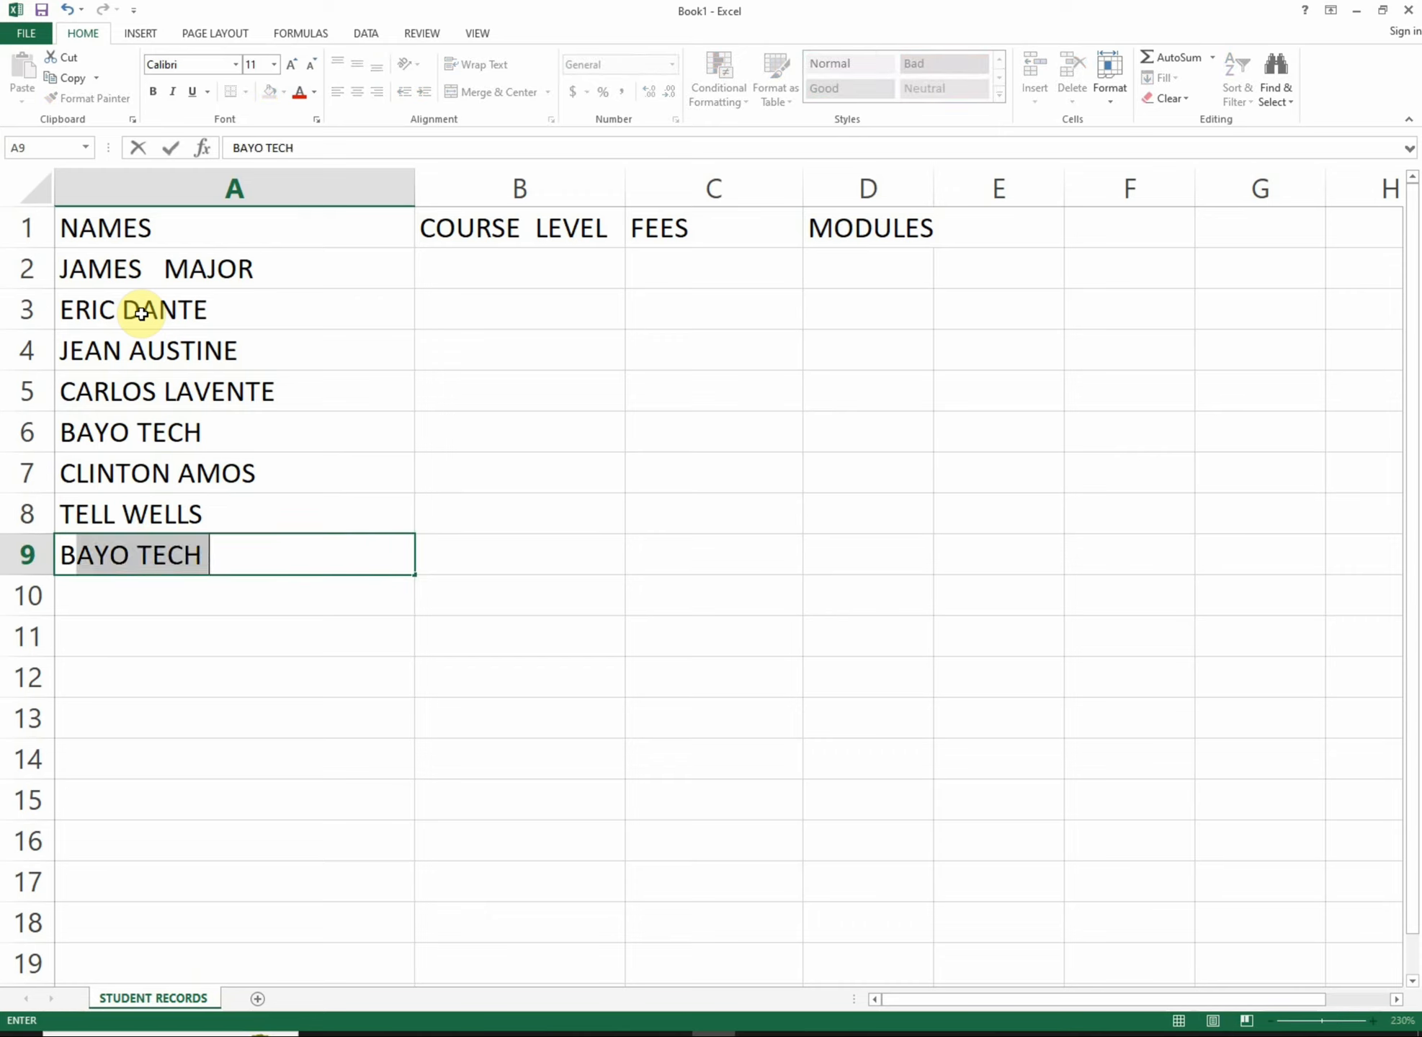
text(EATRICE)
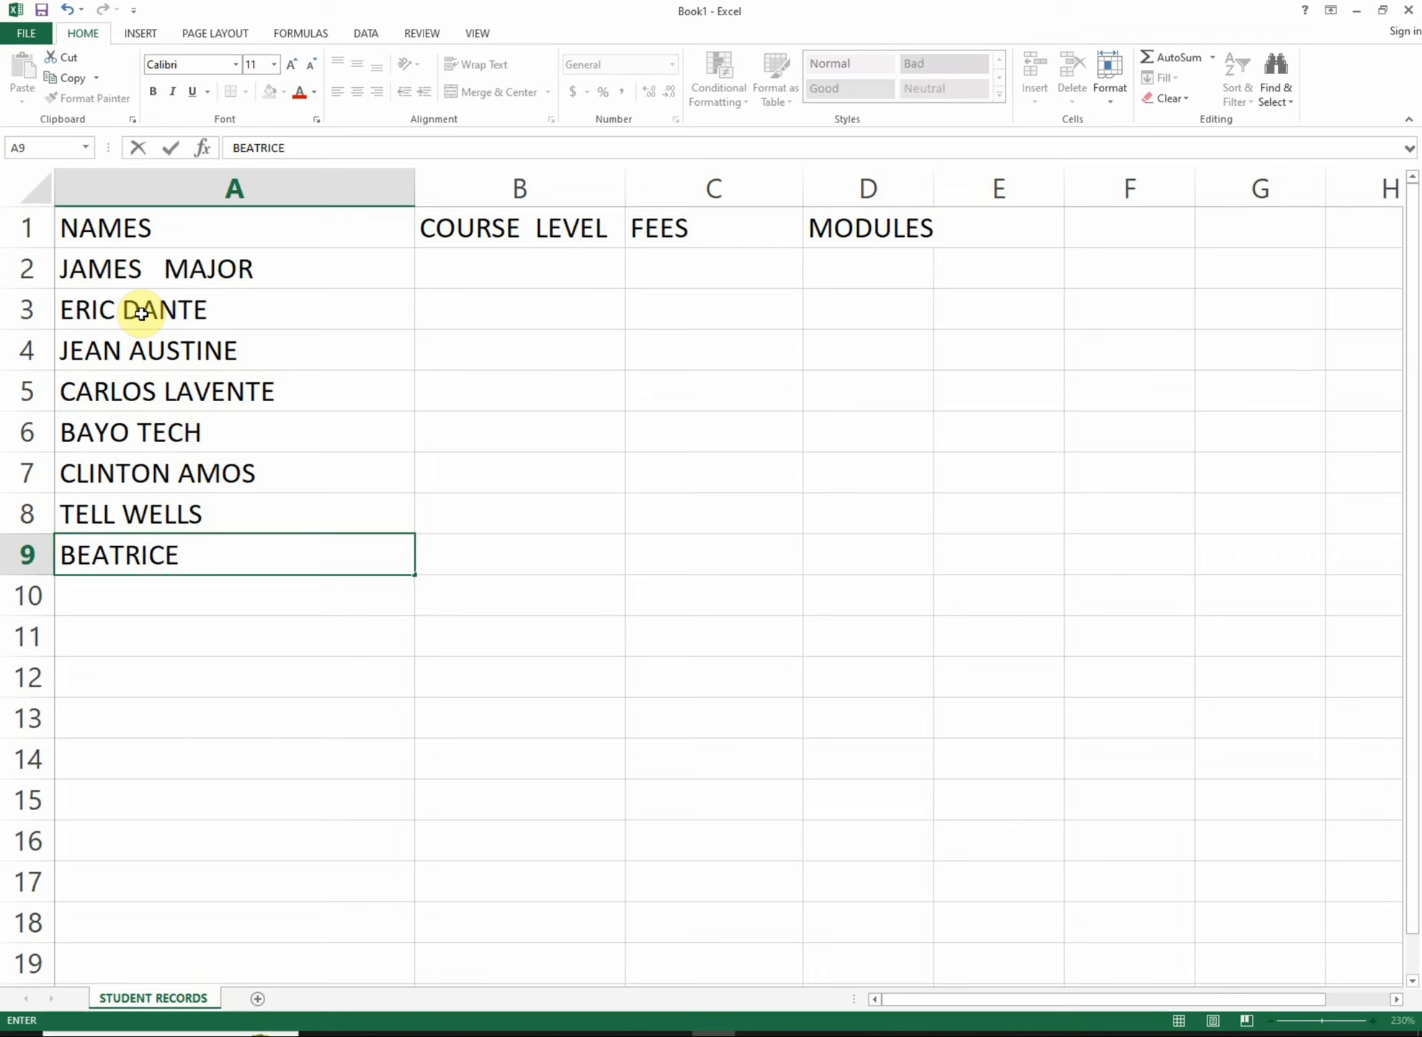
text( NJOKIAS)
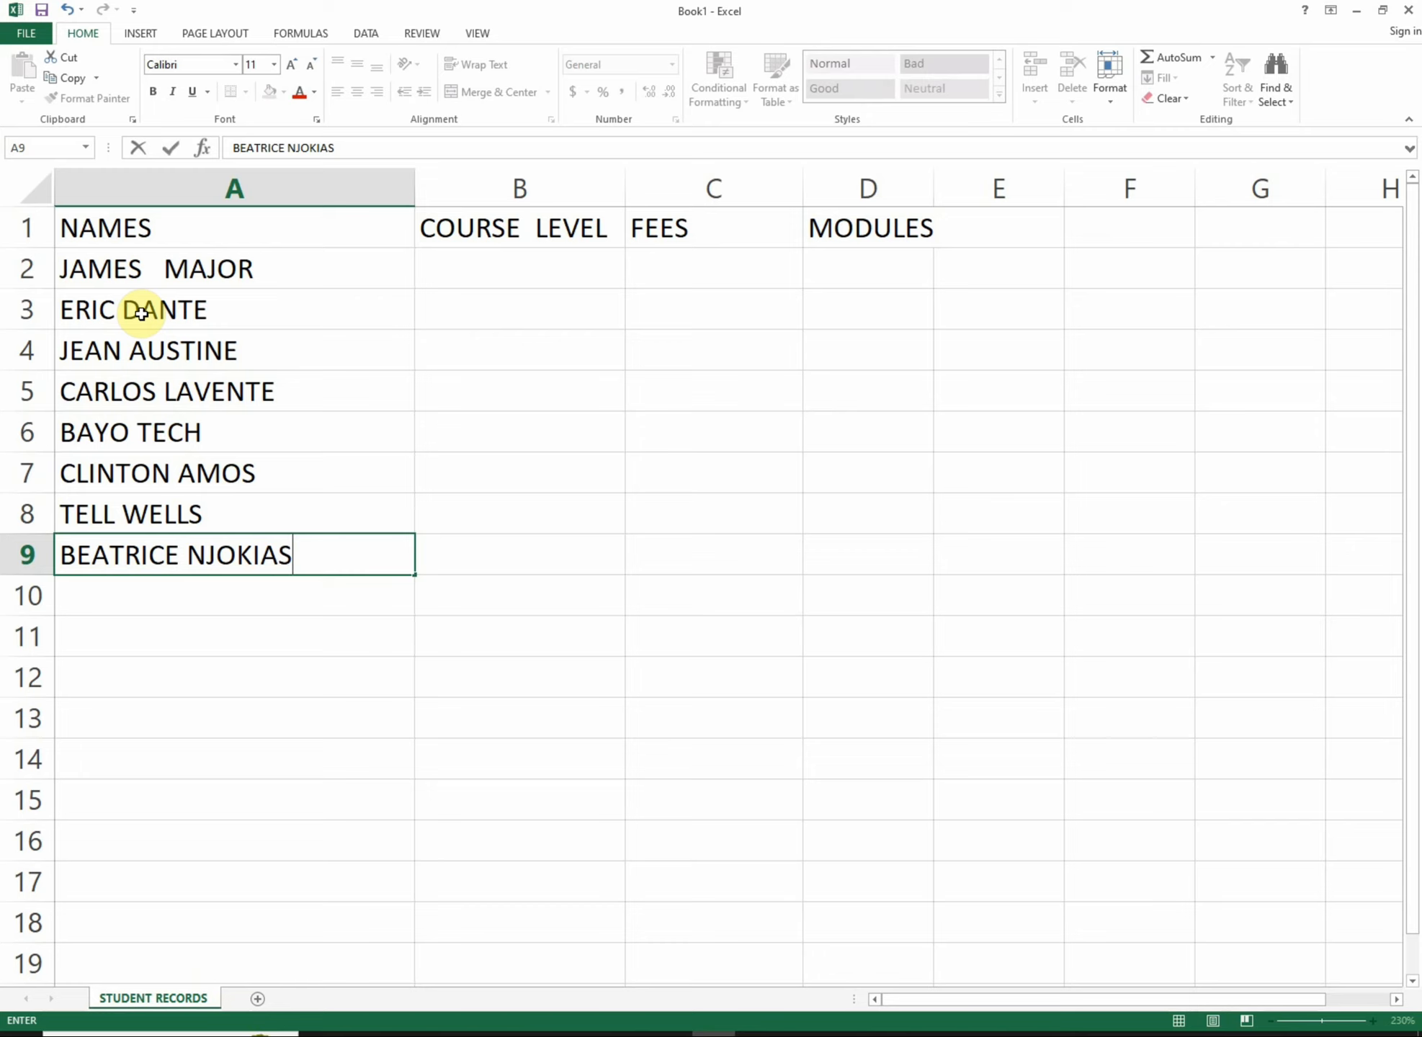
key(Return)
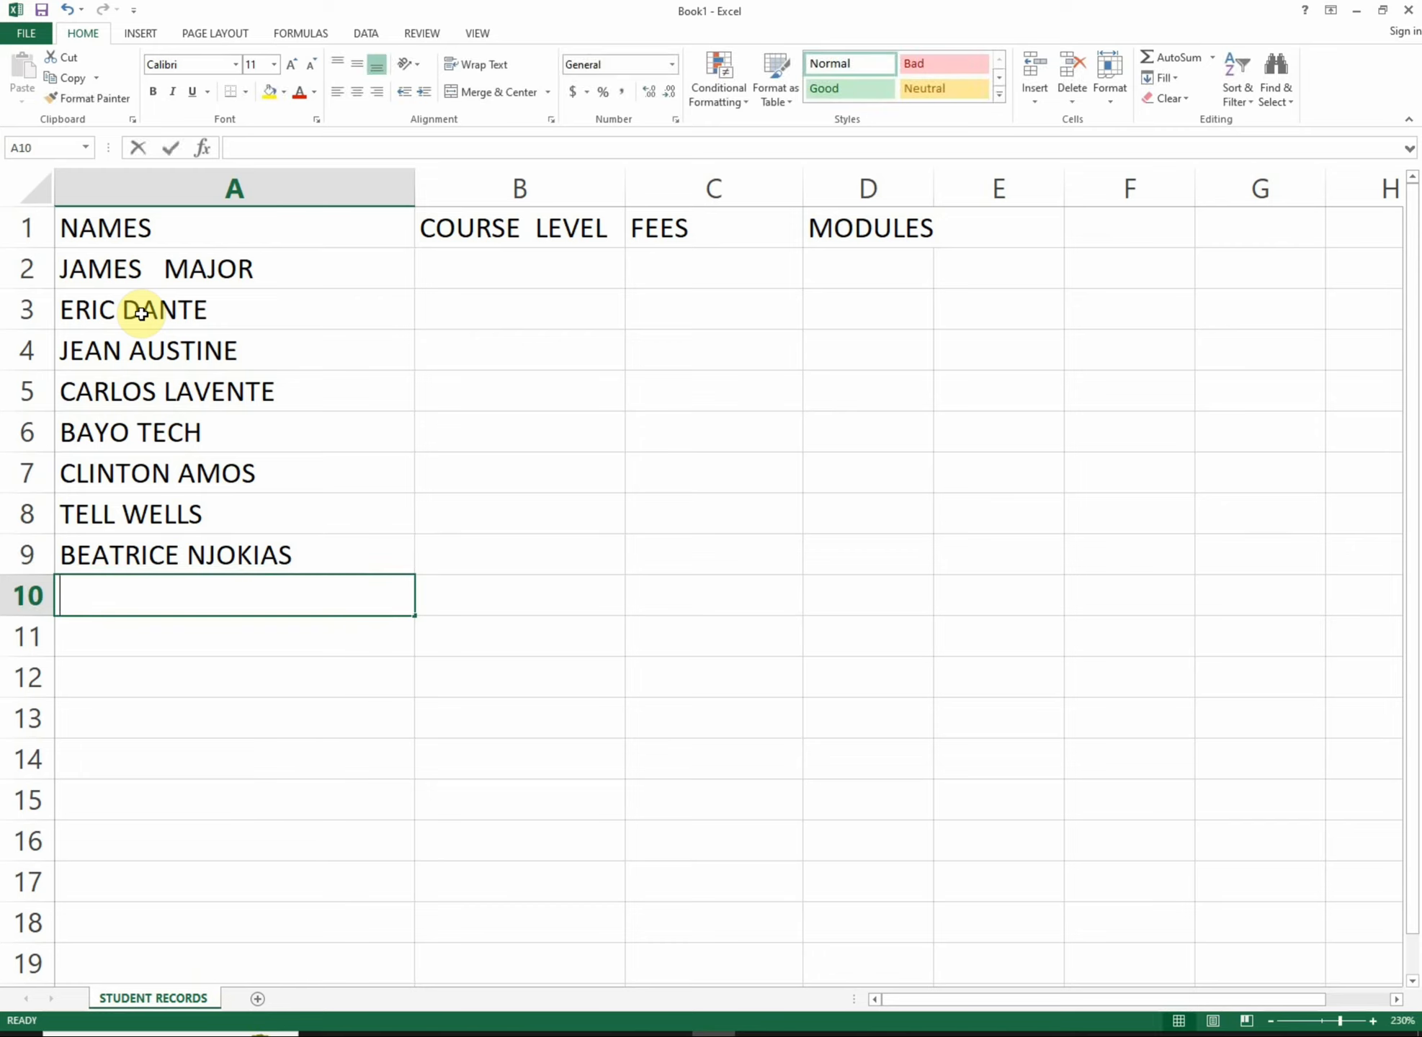
Complete the NAMES column by entering the last student's full name in cell A10
text(BE)
key(BackSpace)
key(BackSpace)
key(BackSpace)
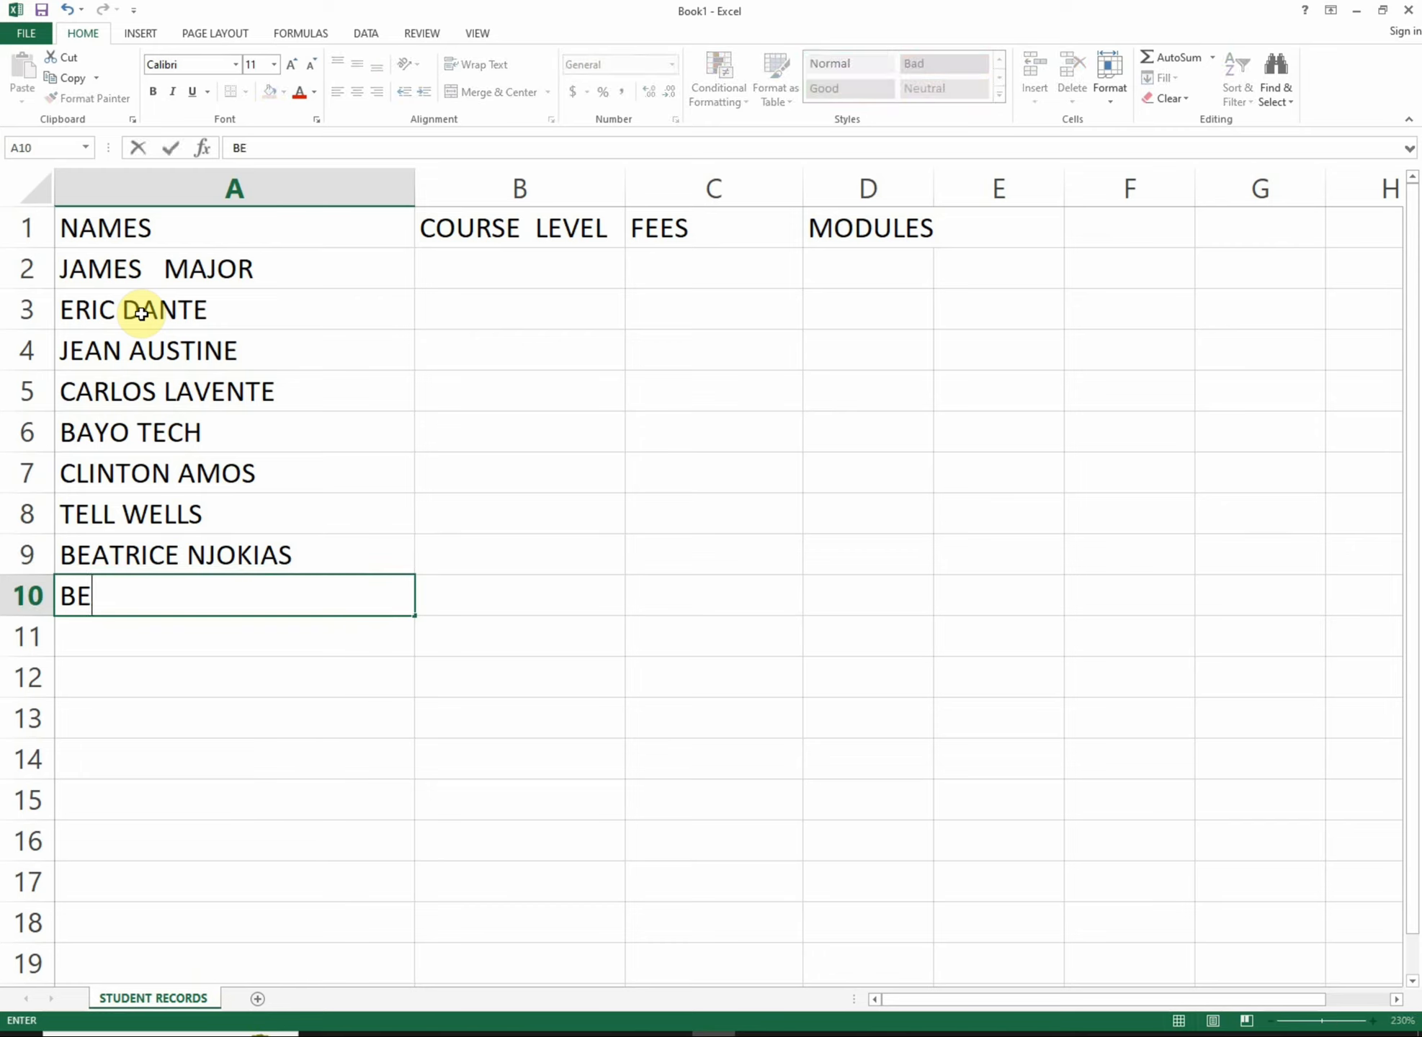
text(MARY WENDS)
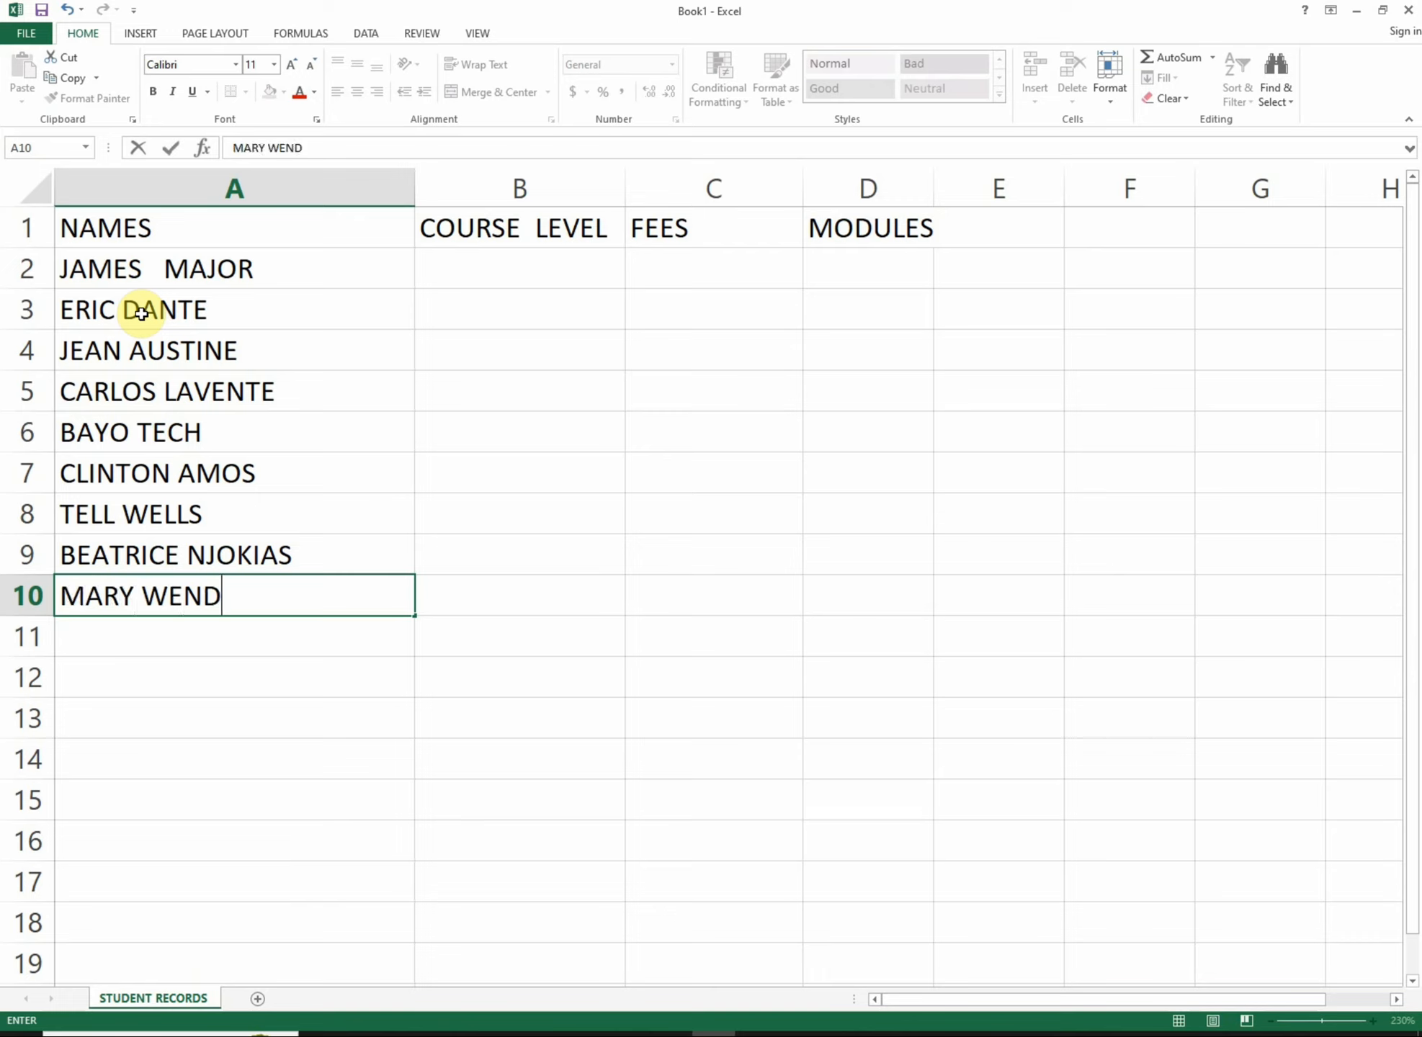
click(463, 253)
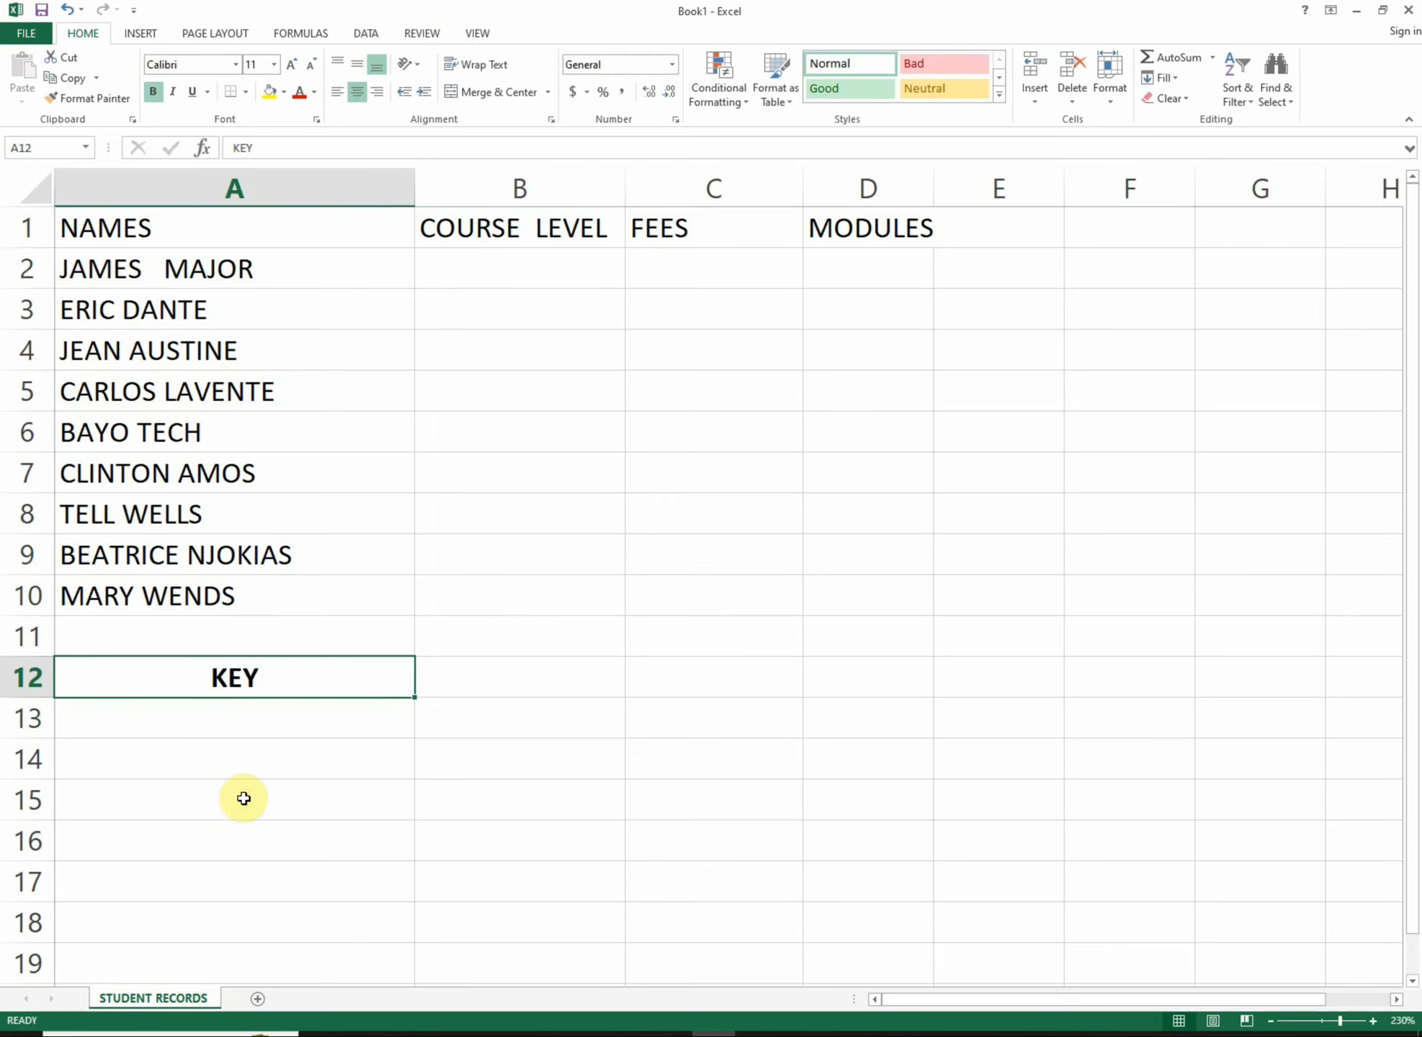
Enter LEVEL I in cell A13 as the first entry under the KEY heading
double_click(225, 717)
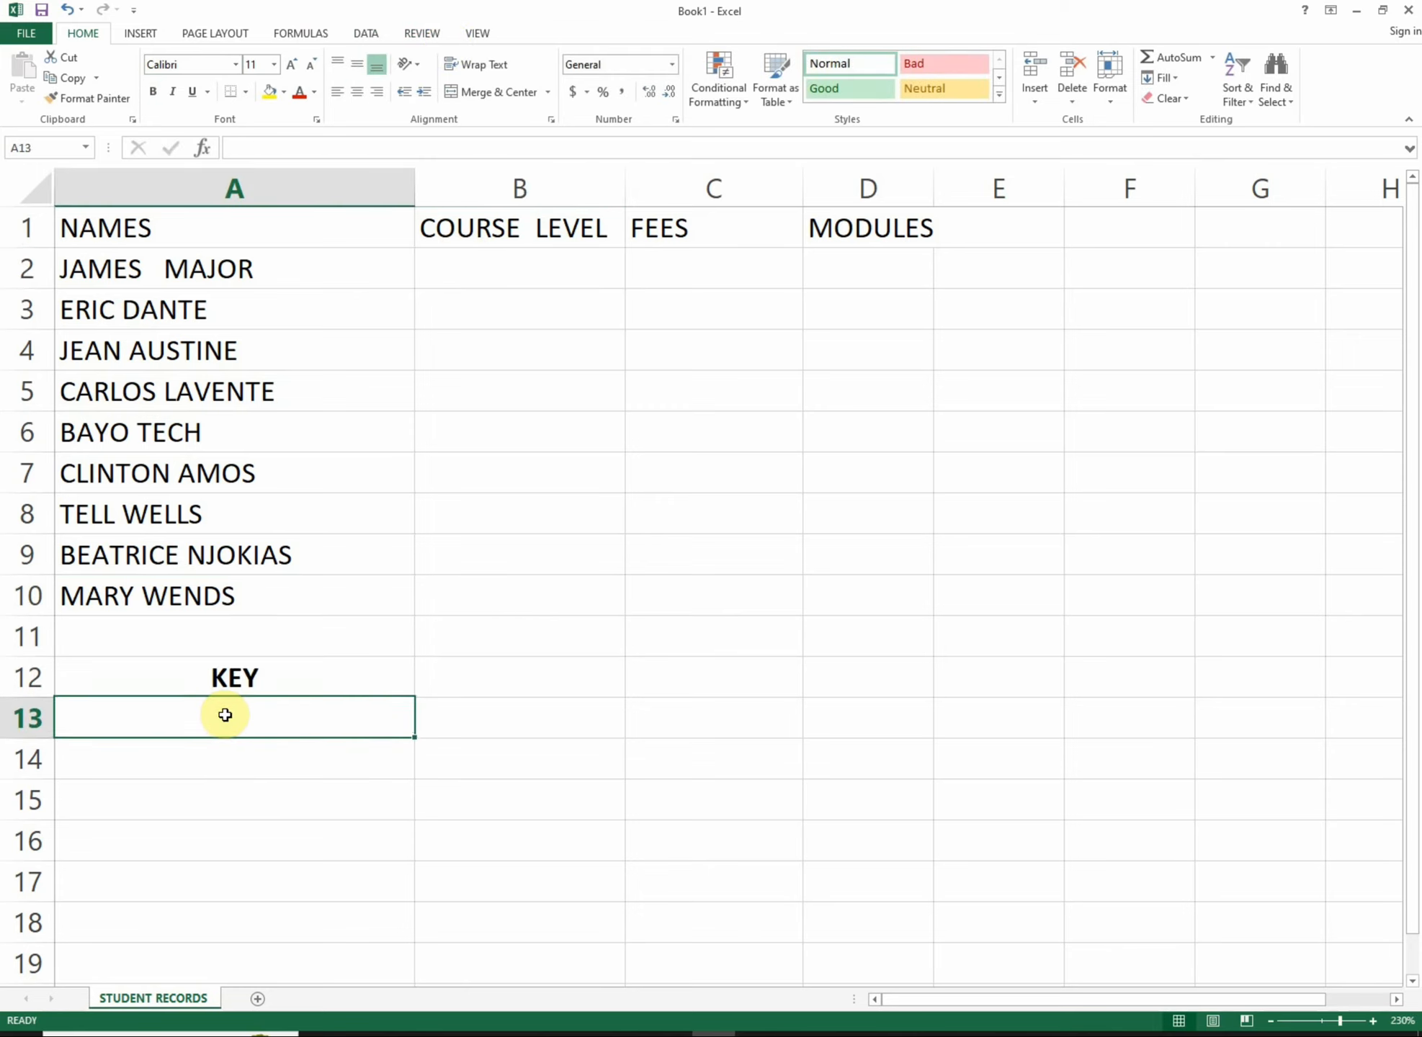
text(LEVE)
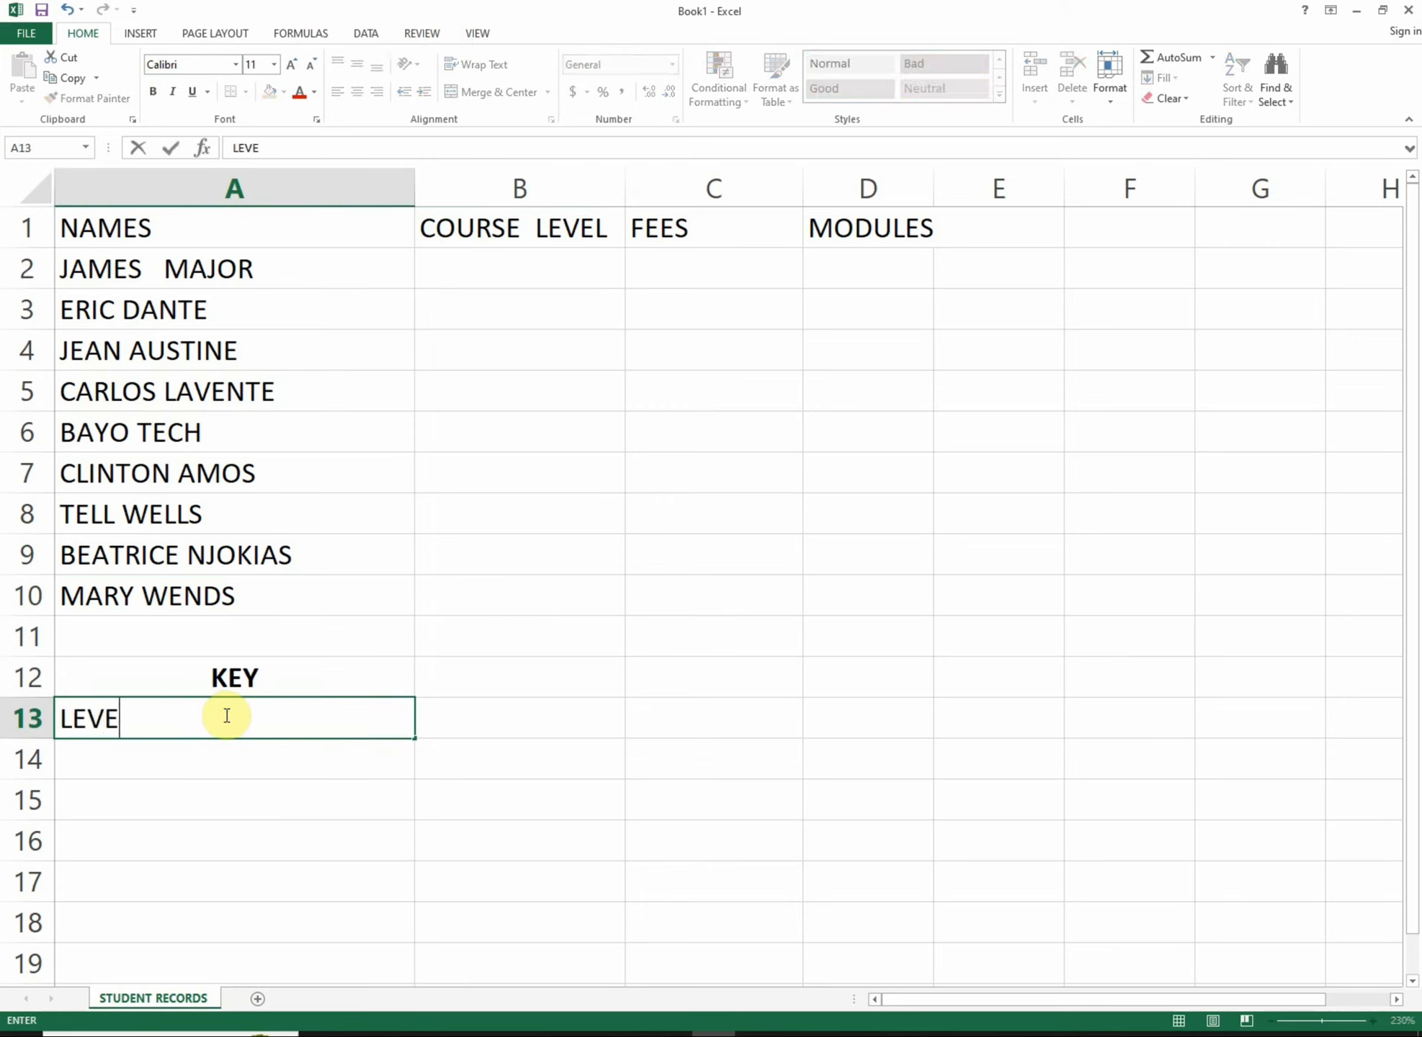
text(L 1)
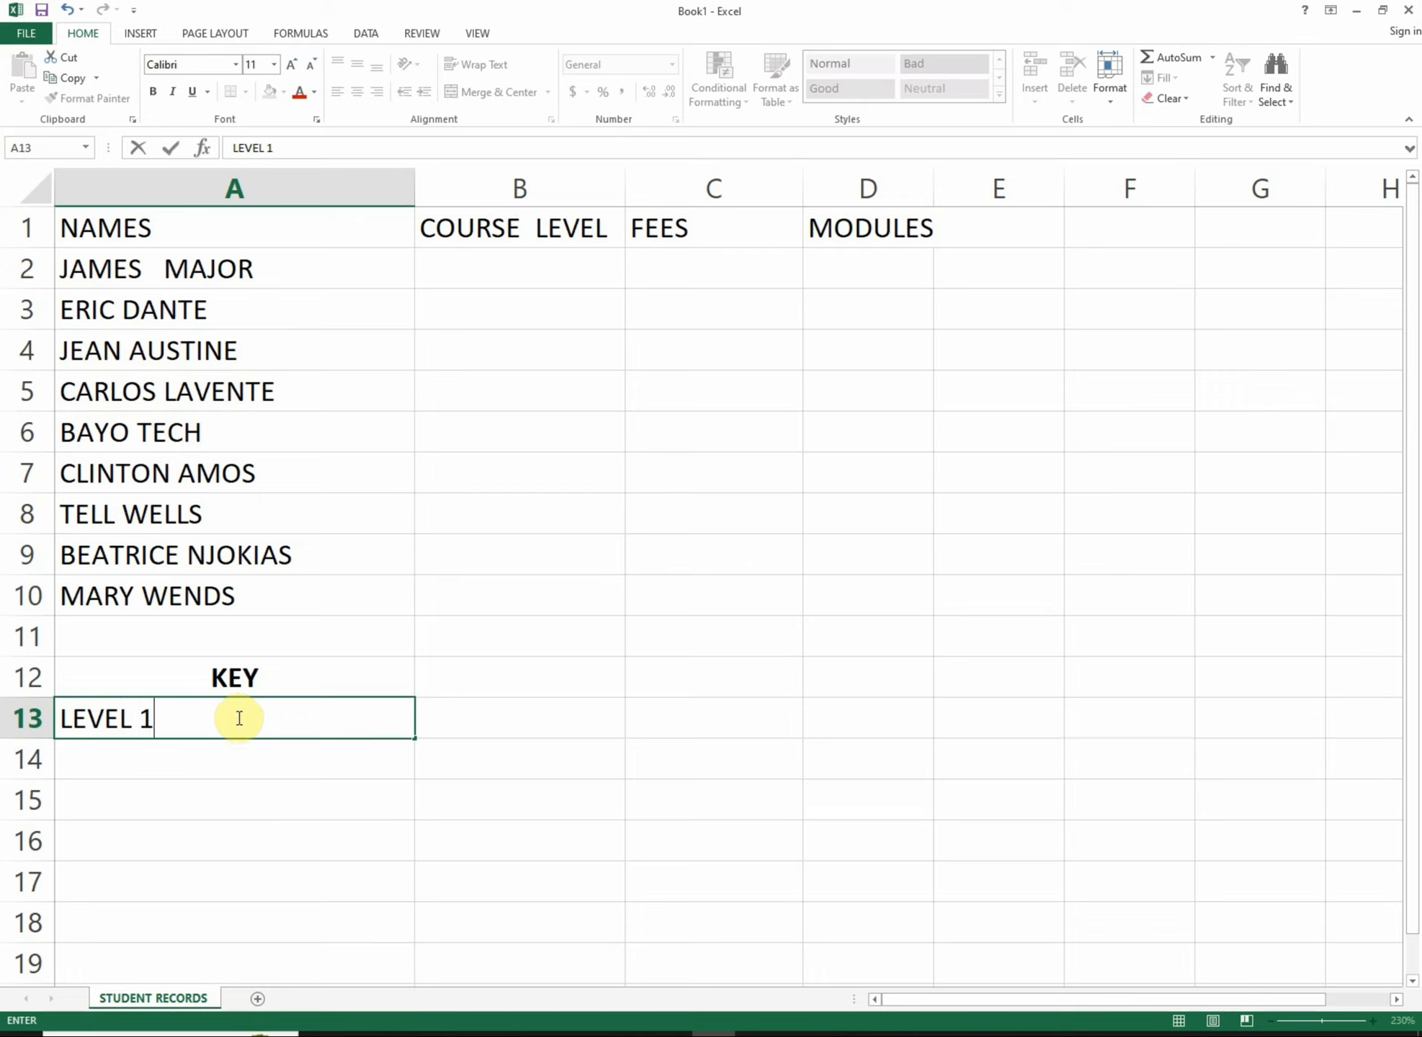
click(235, 716)
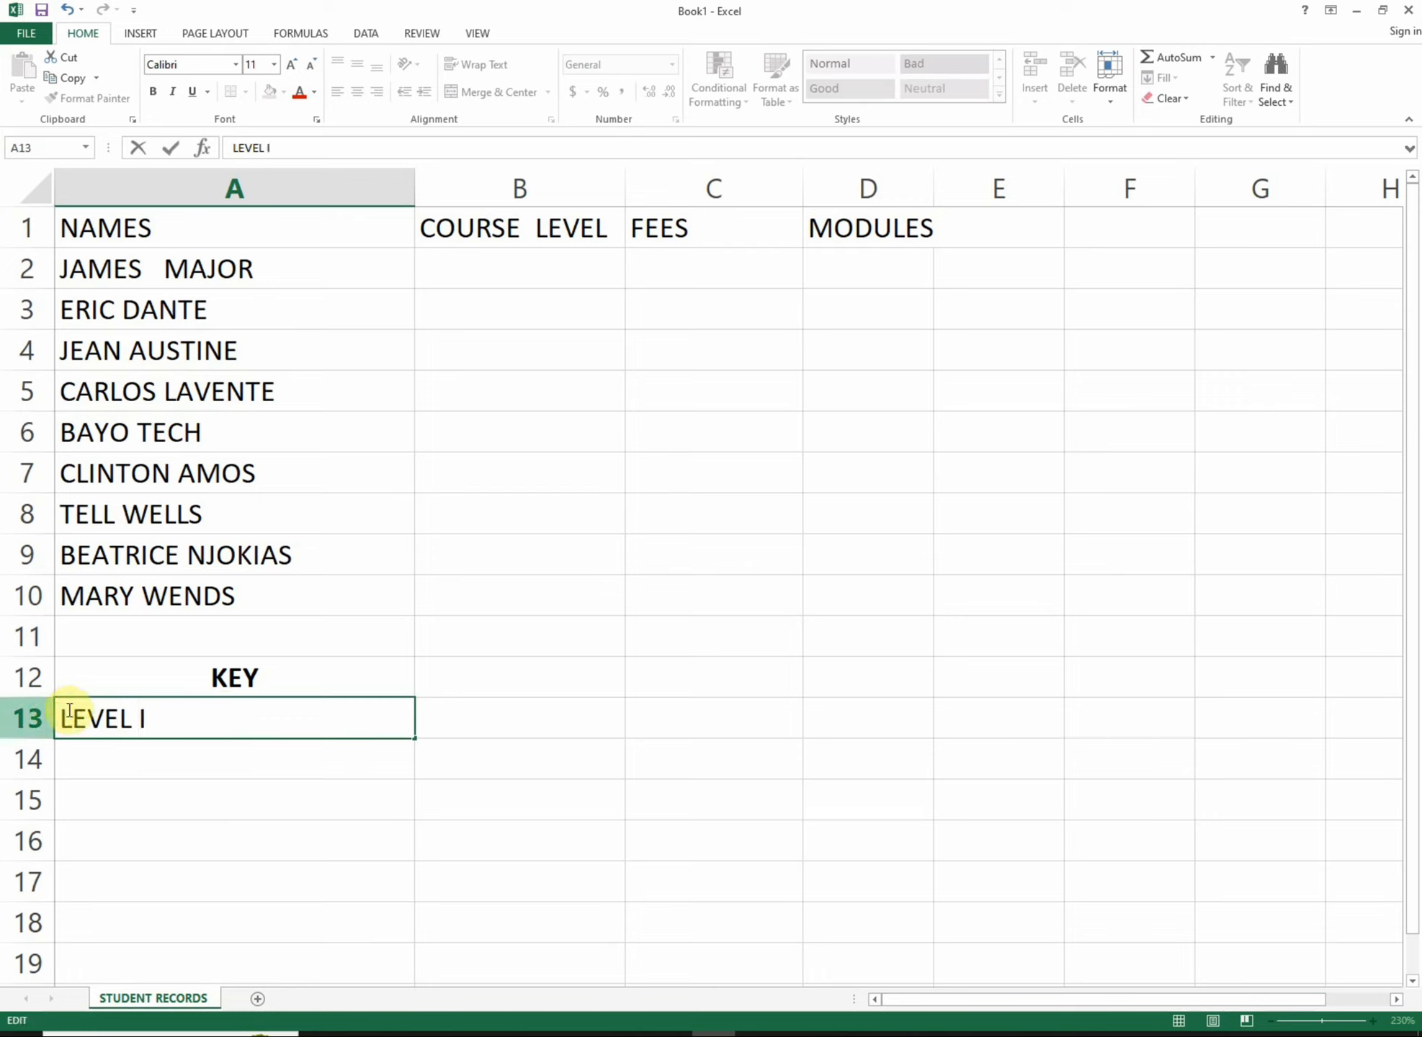
Copy the LEVEL I text from cell A13 into cells A14 and A15
drag(165, 721, 57, 718)
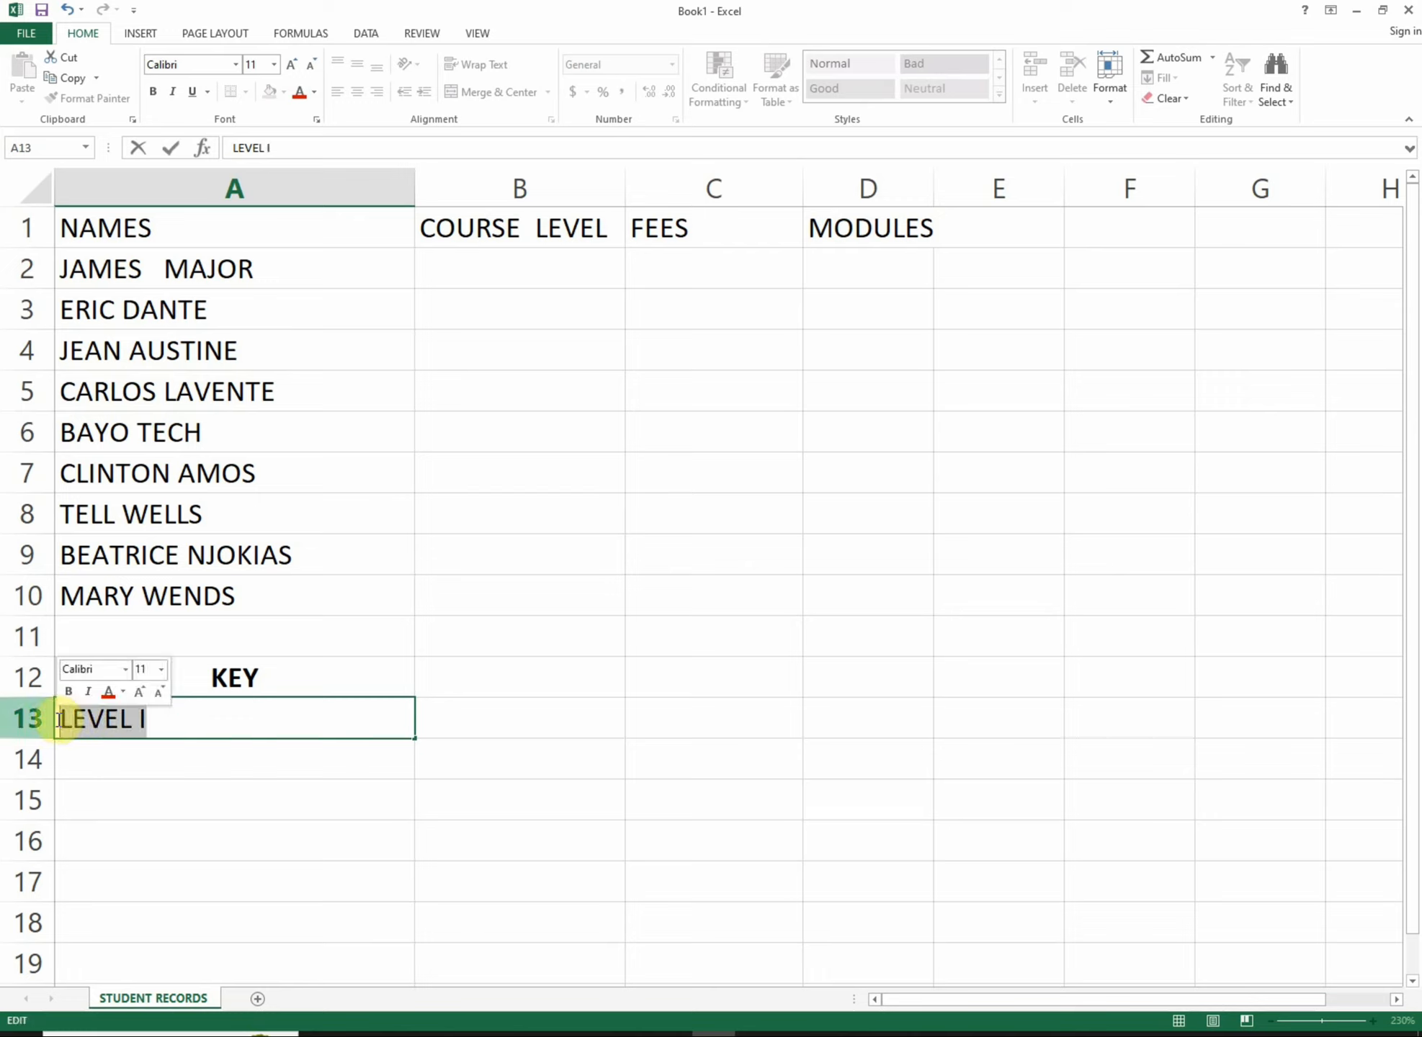
key(ctrl+c)
click(149, 760)
key(ctrl+v)
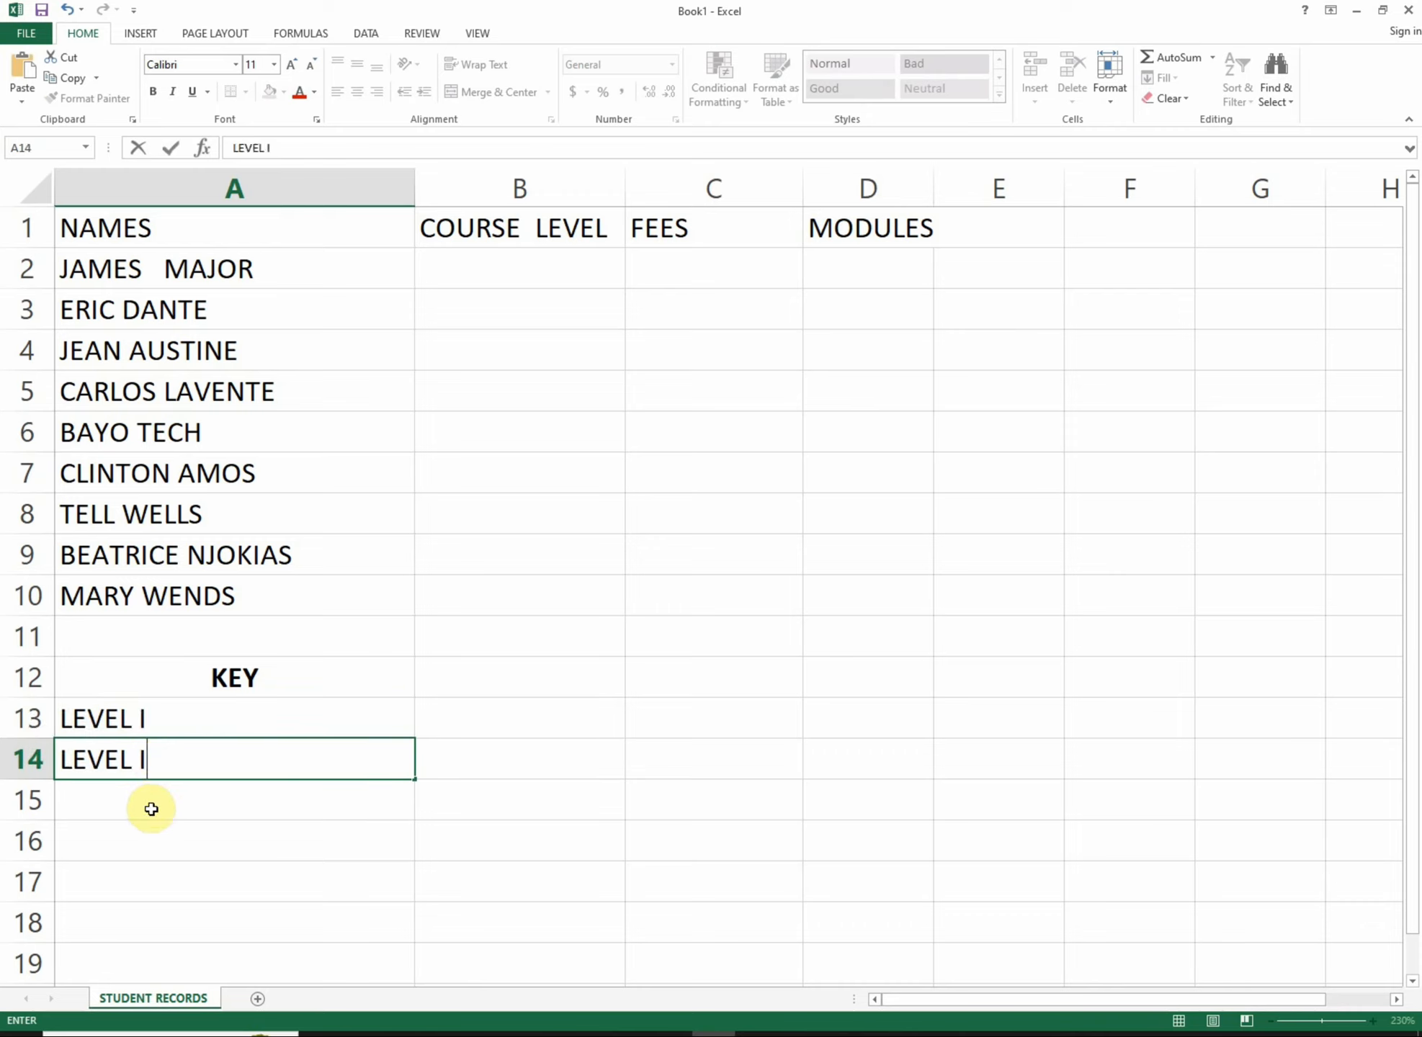
click(146, 804)
key(ctrl+v)
Change the copied labels to LEVEL II in cell A14 and LEVEL III in cell A15
double_click(176, 758)
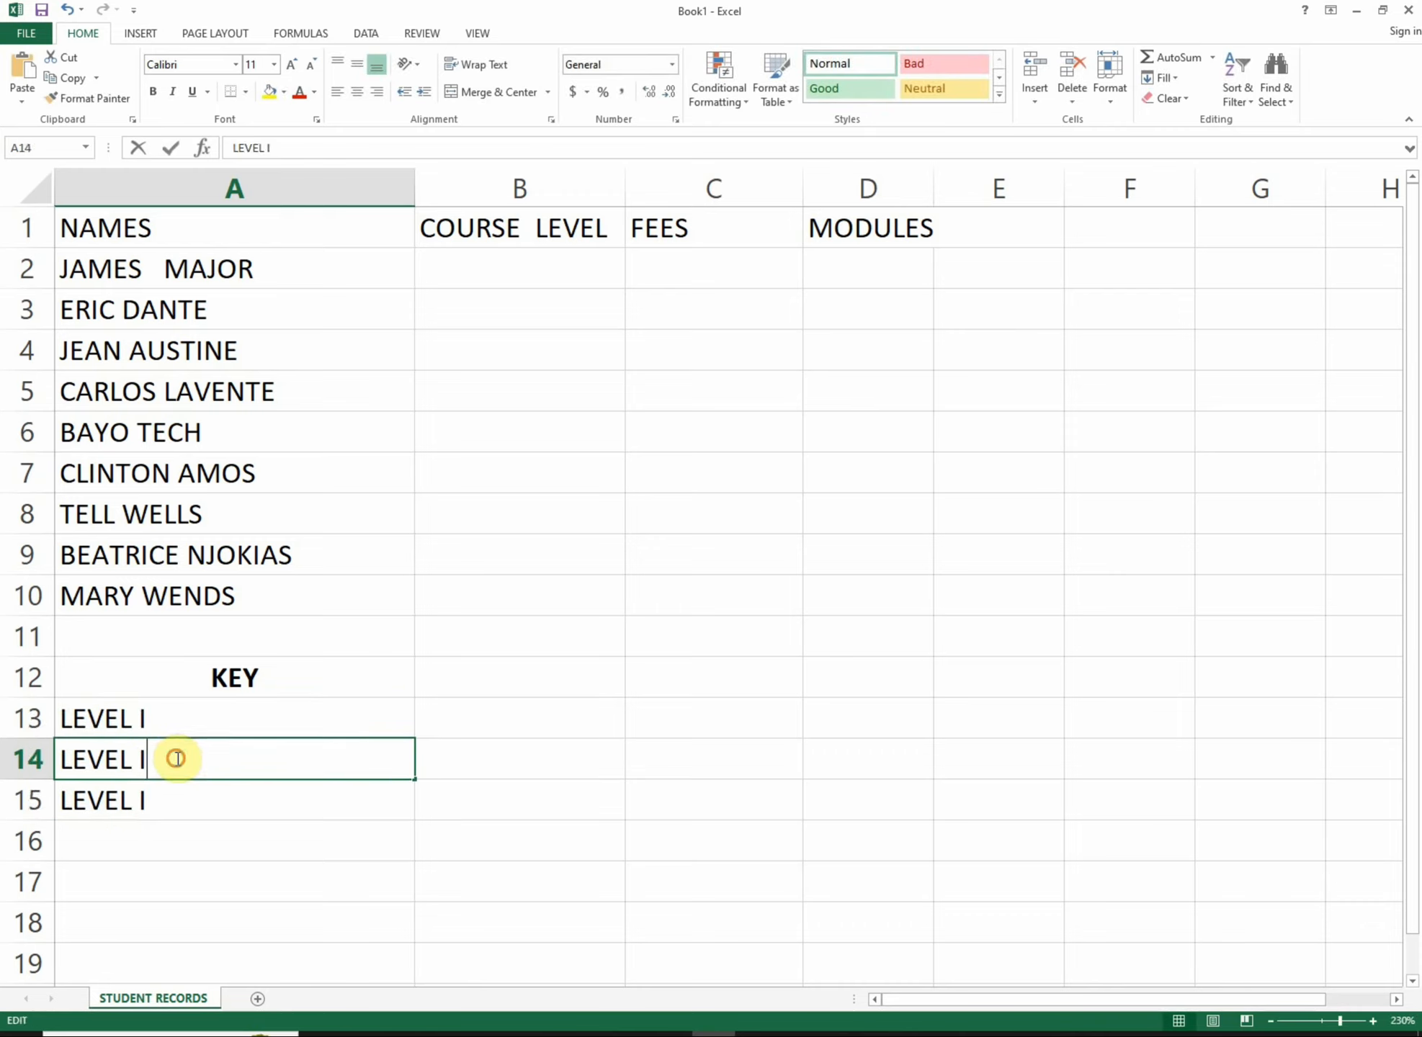
text(I)
double_click(164, 800)
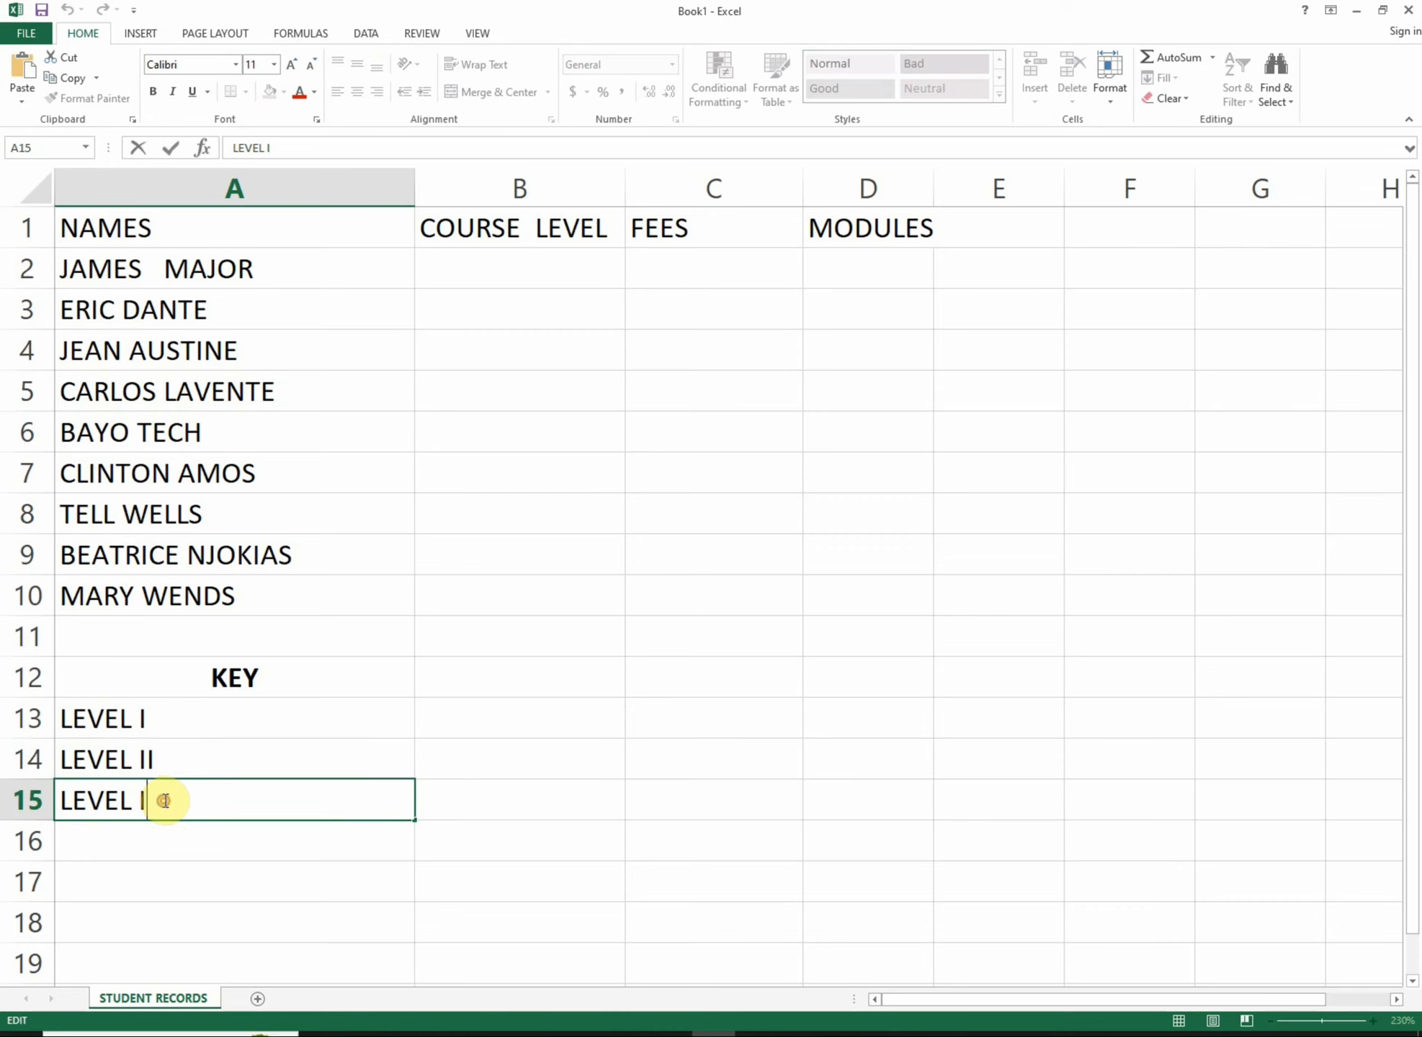
text(II)
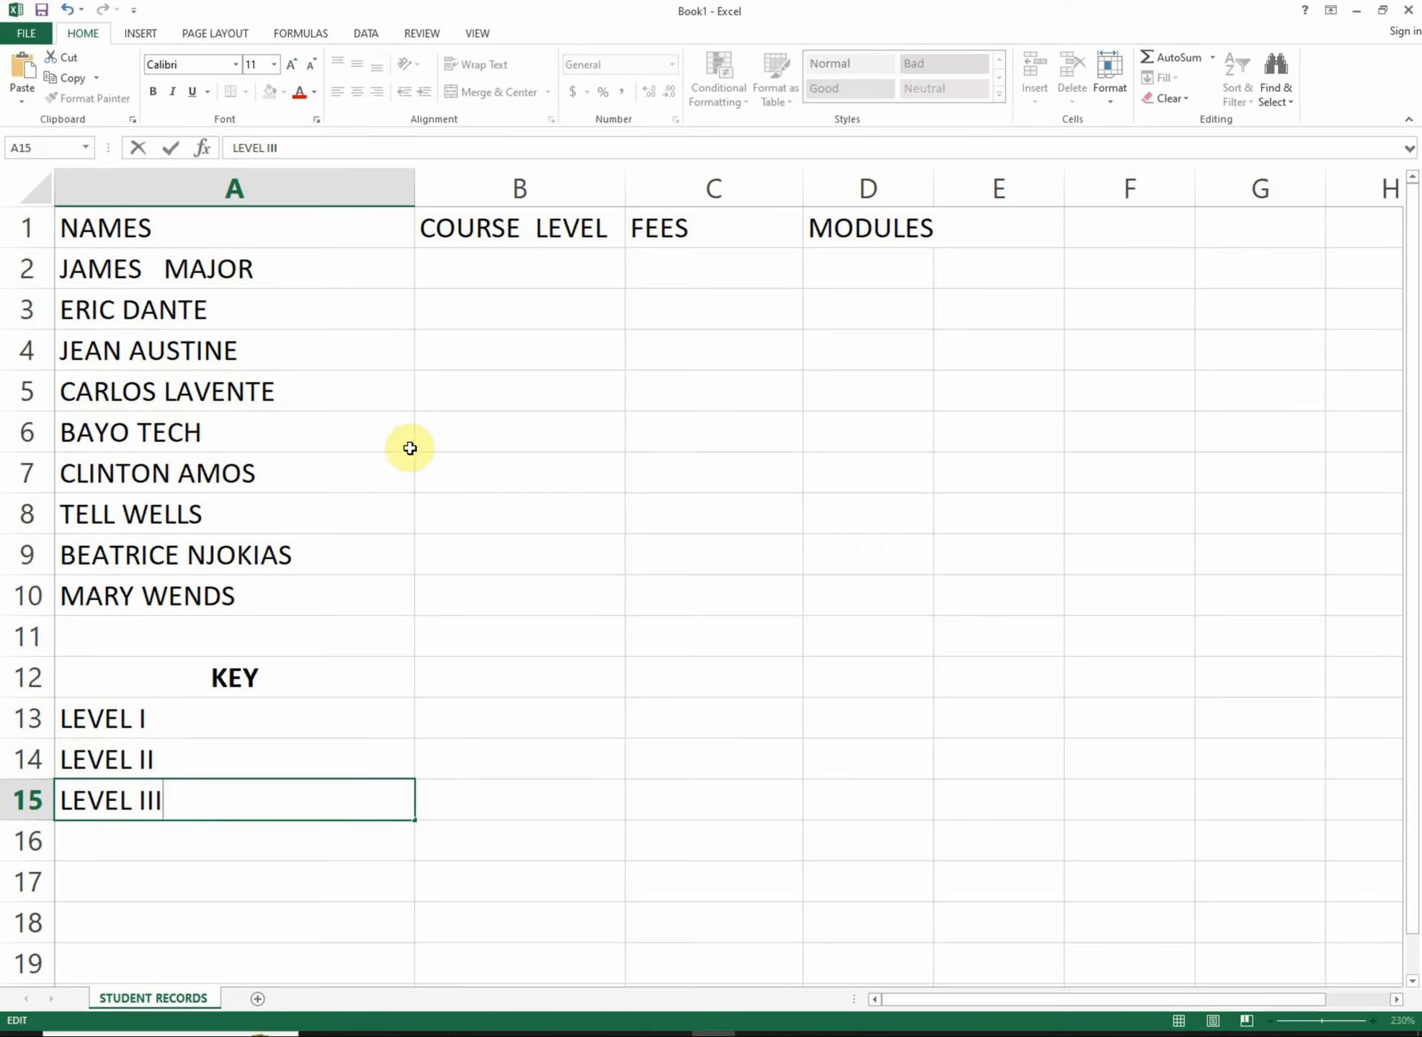
click(470, 265)
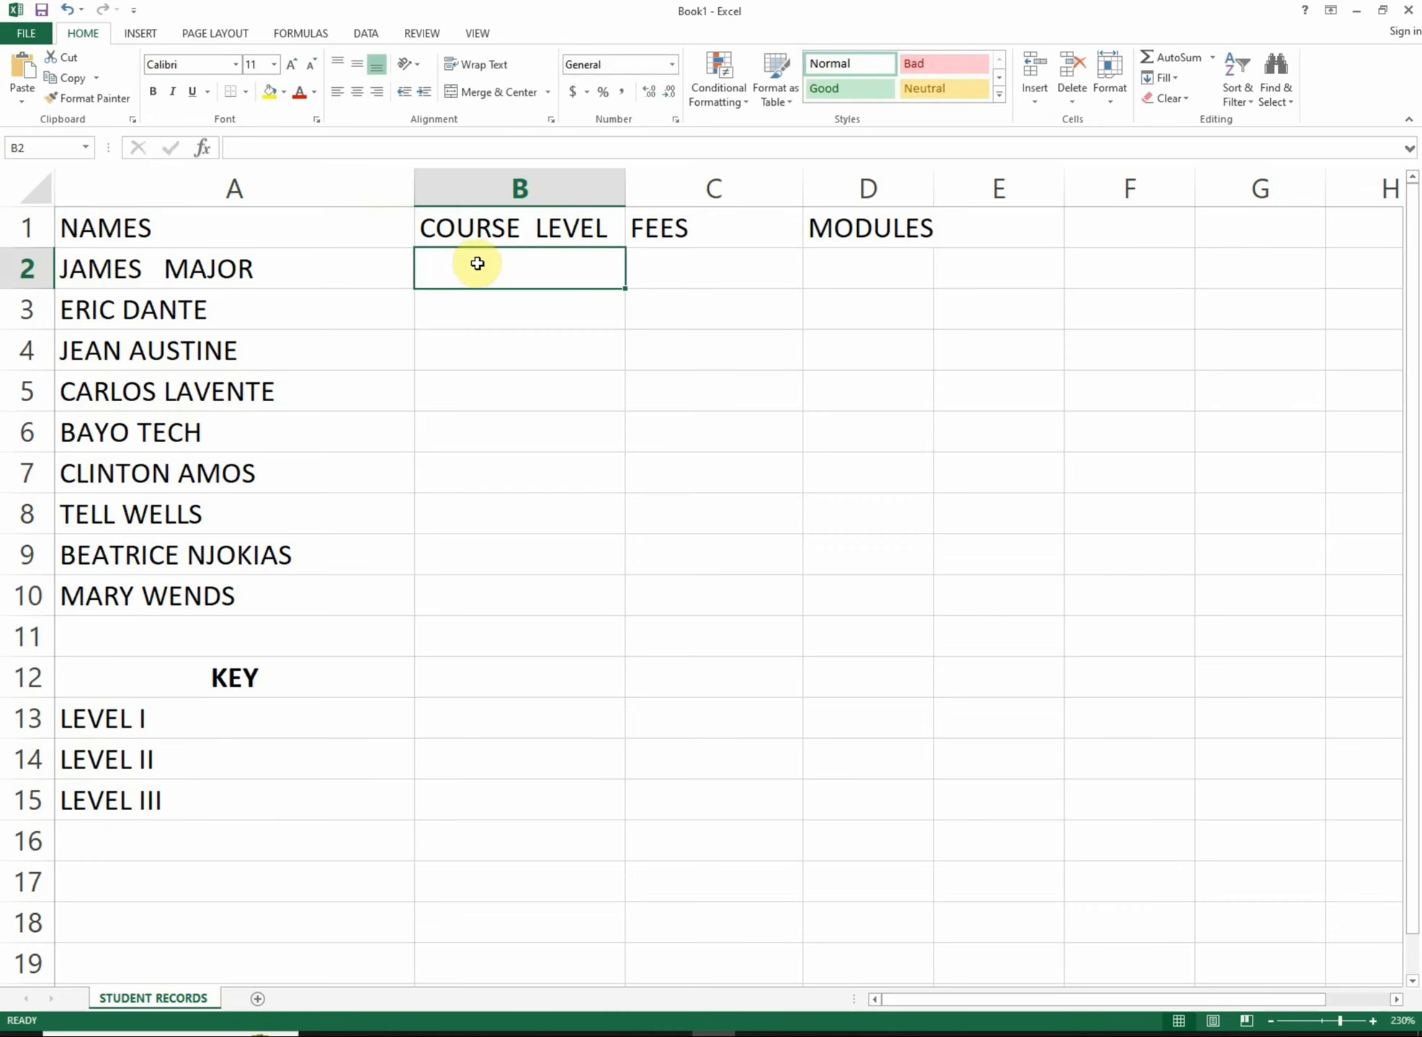
Add a FEES heading in cell B12 beside KEY and enter $50,000 in cell B13 for LEVEL I
click(466, 684)
text(FEES)
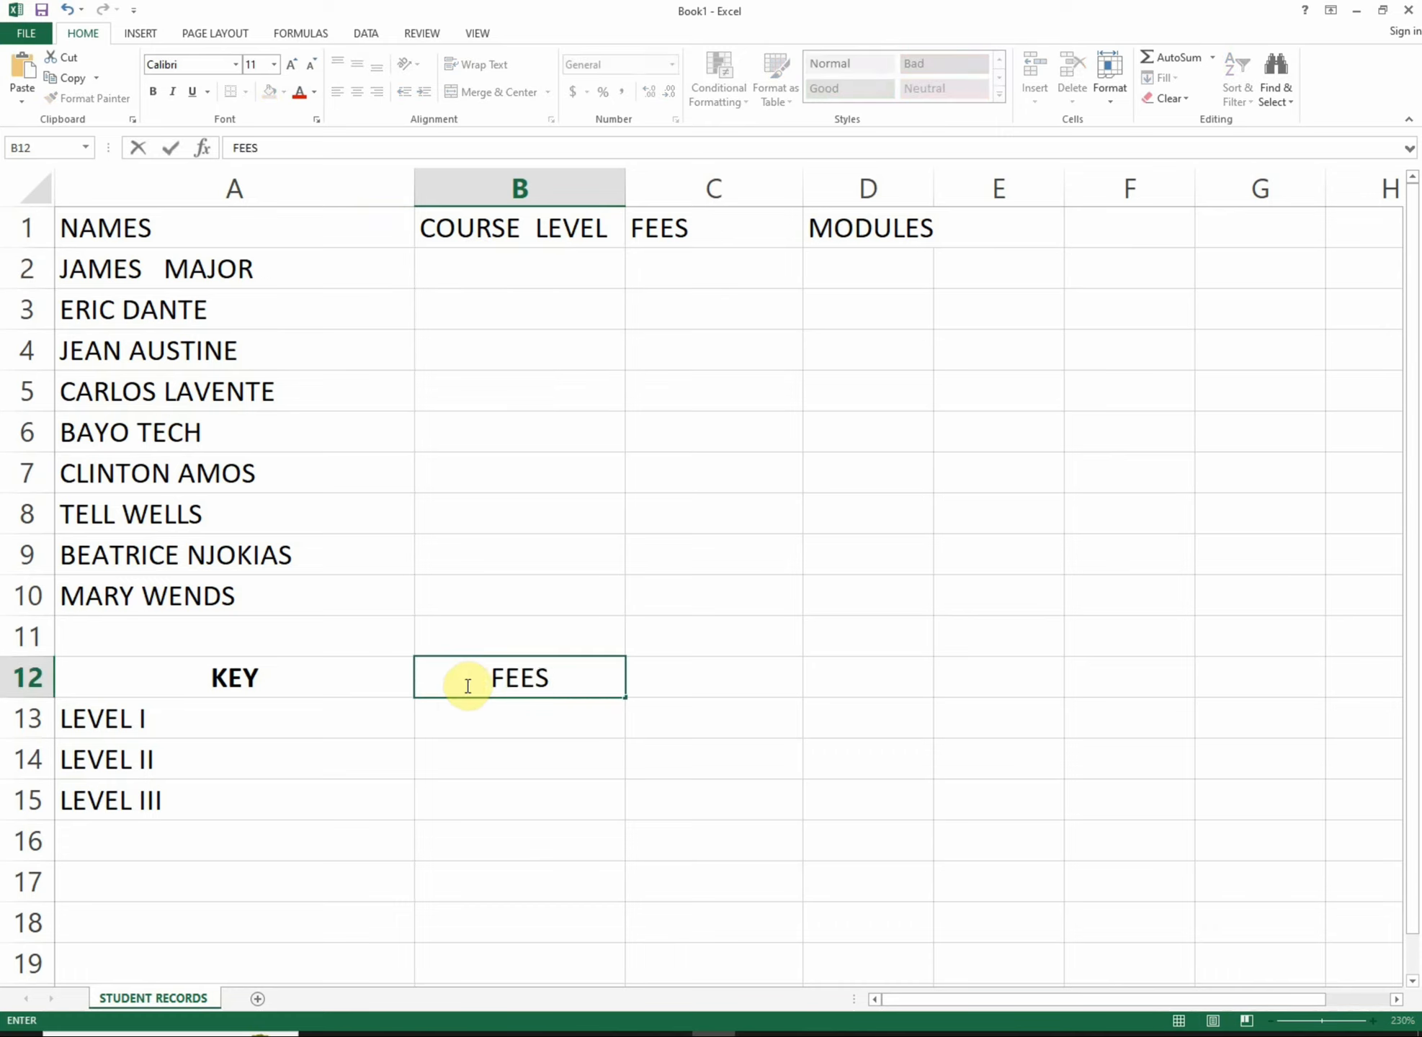
click(508, 720)
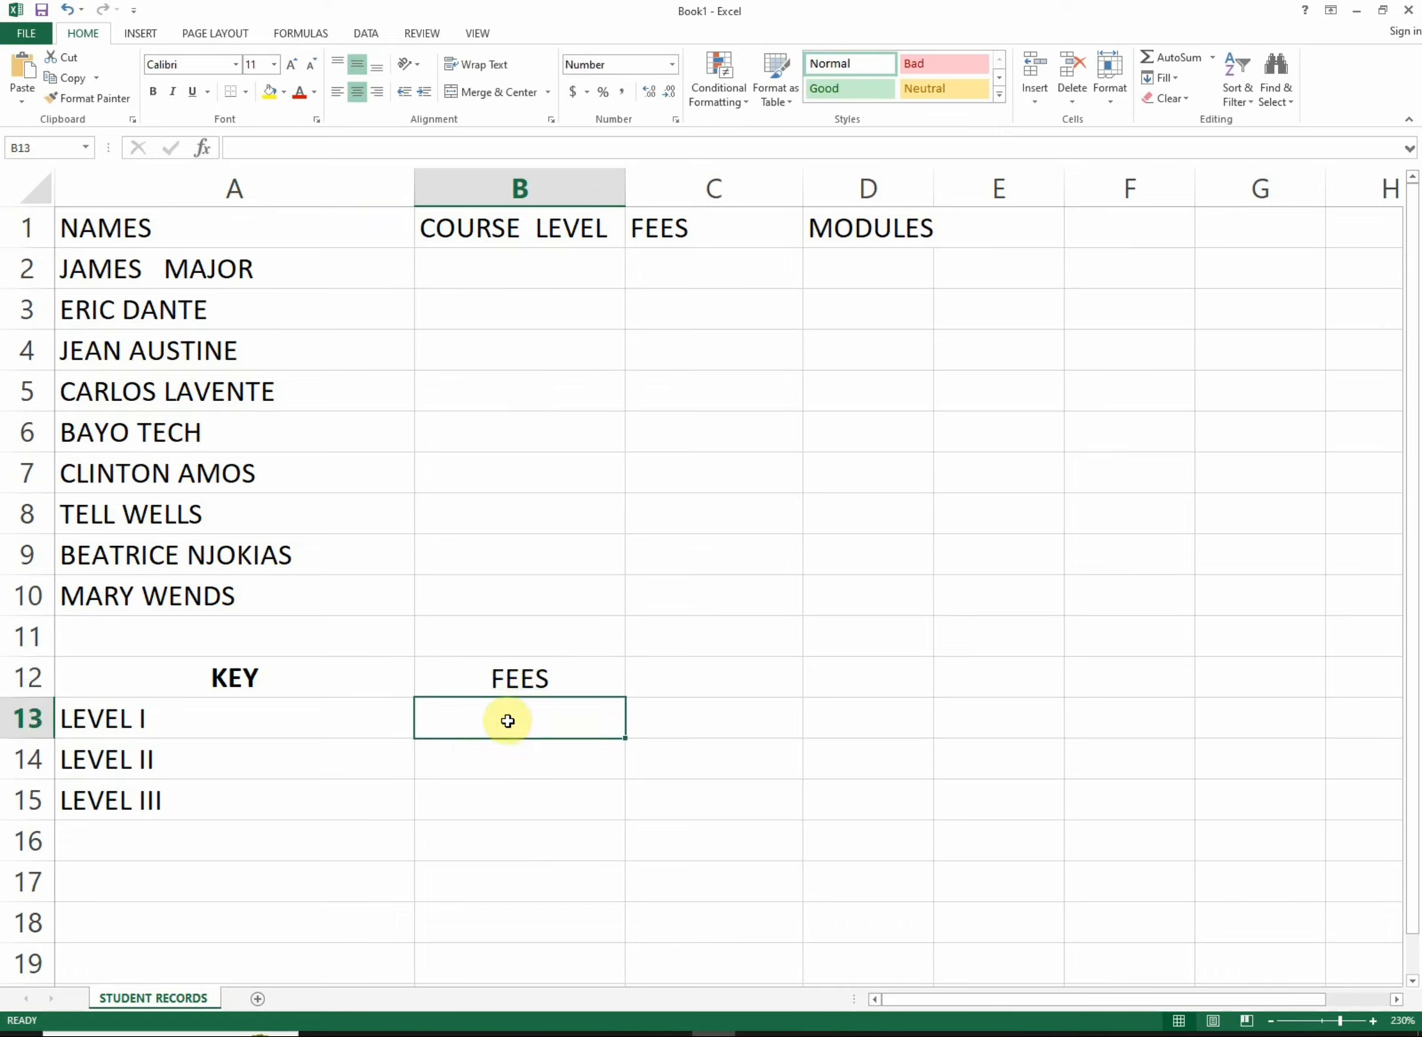
text($50)
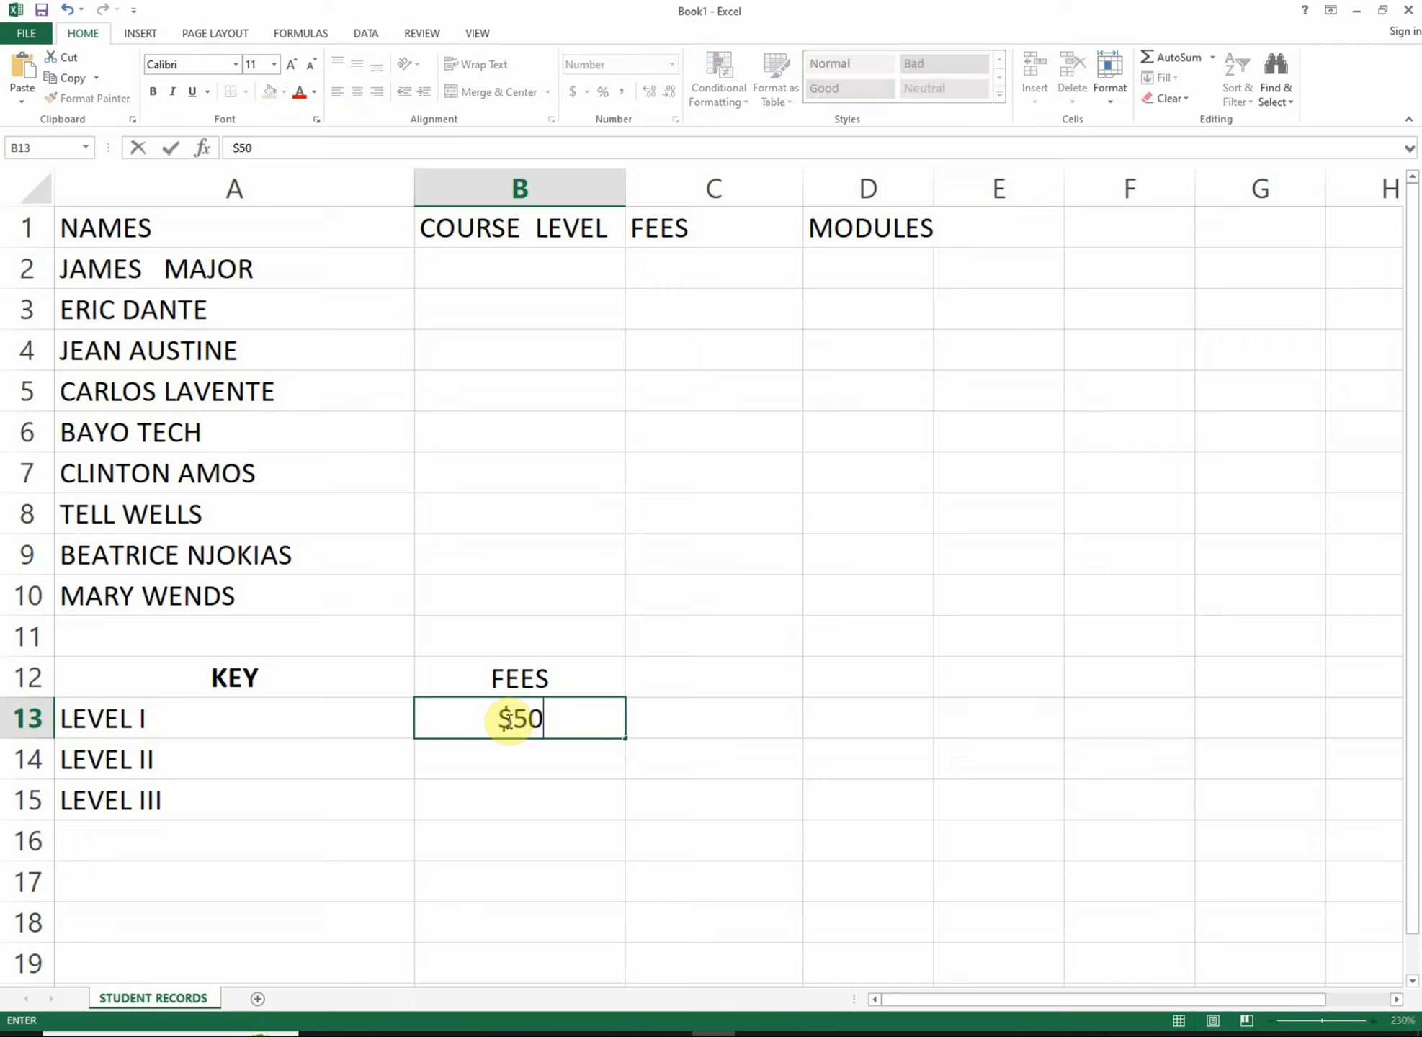
text(,000)
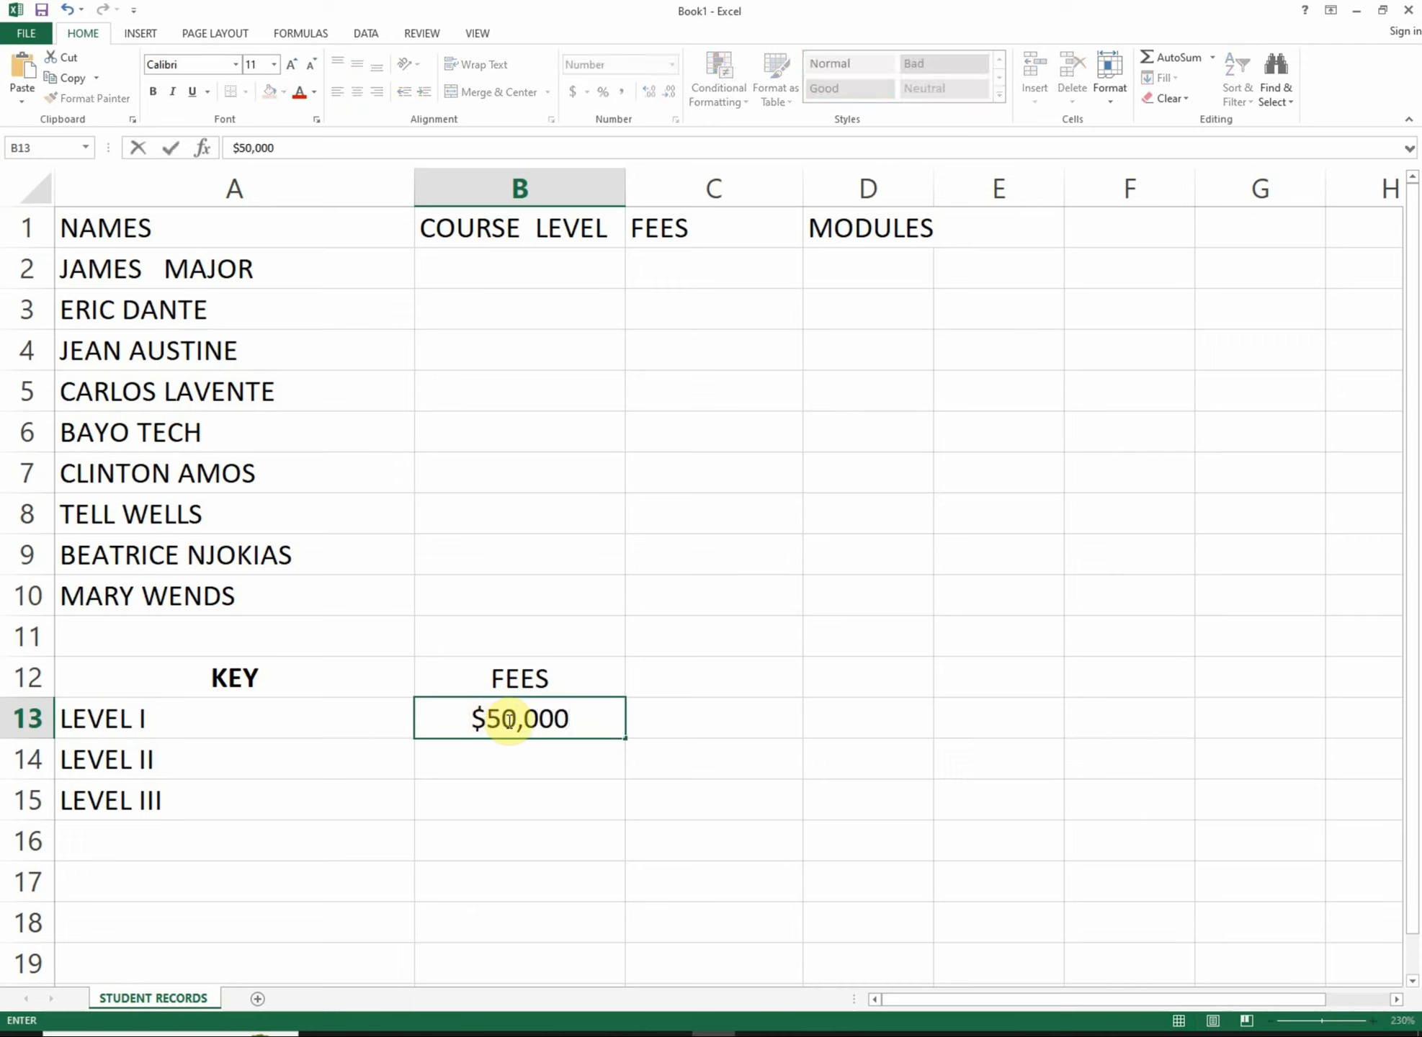
key(Return)
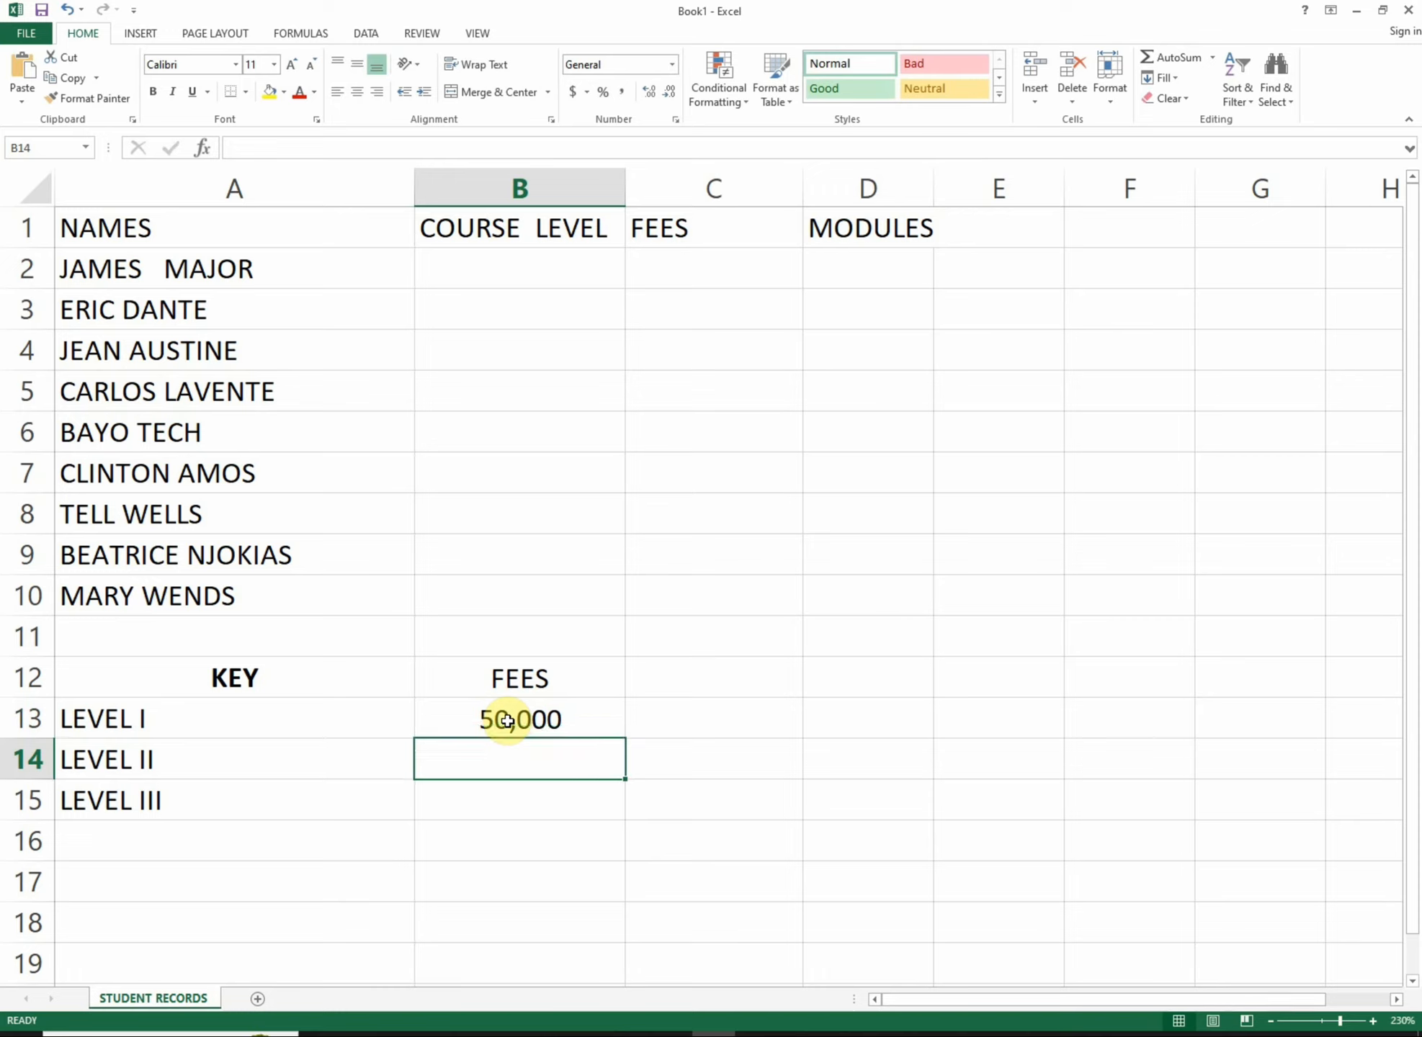
Enter the fees 100,000 for LEVEL II in cell B14 and 150,000 for LEVEL III in cell B15
text(100)
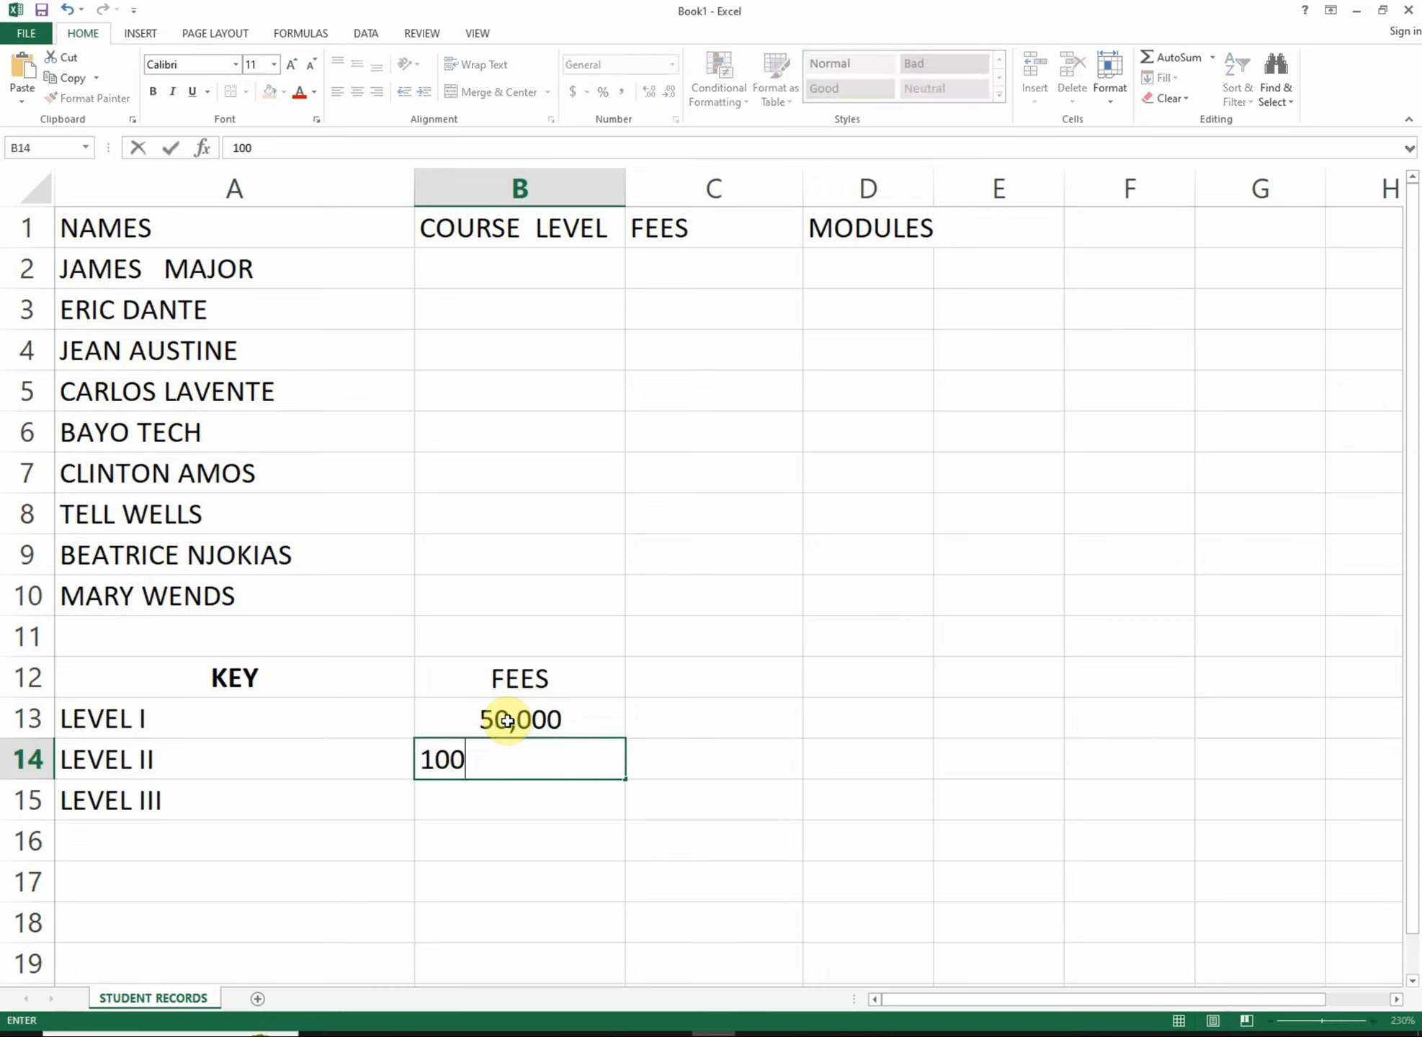
text(,000)
key(Return)
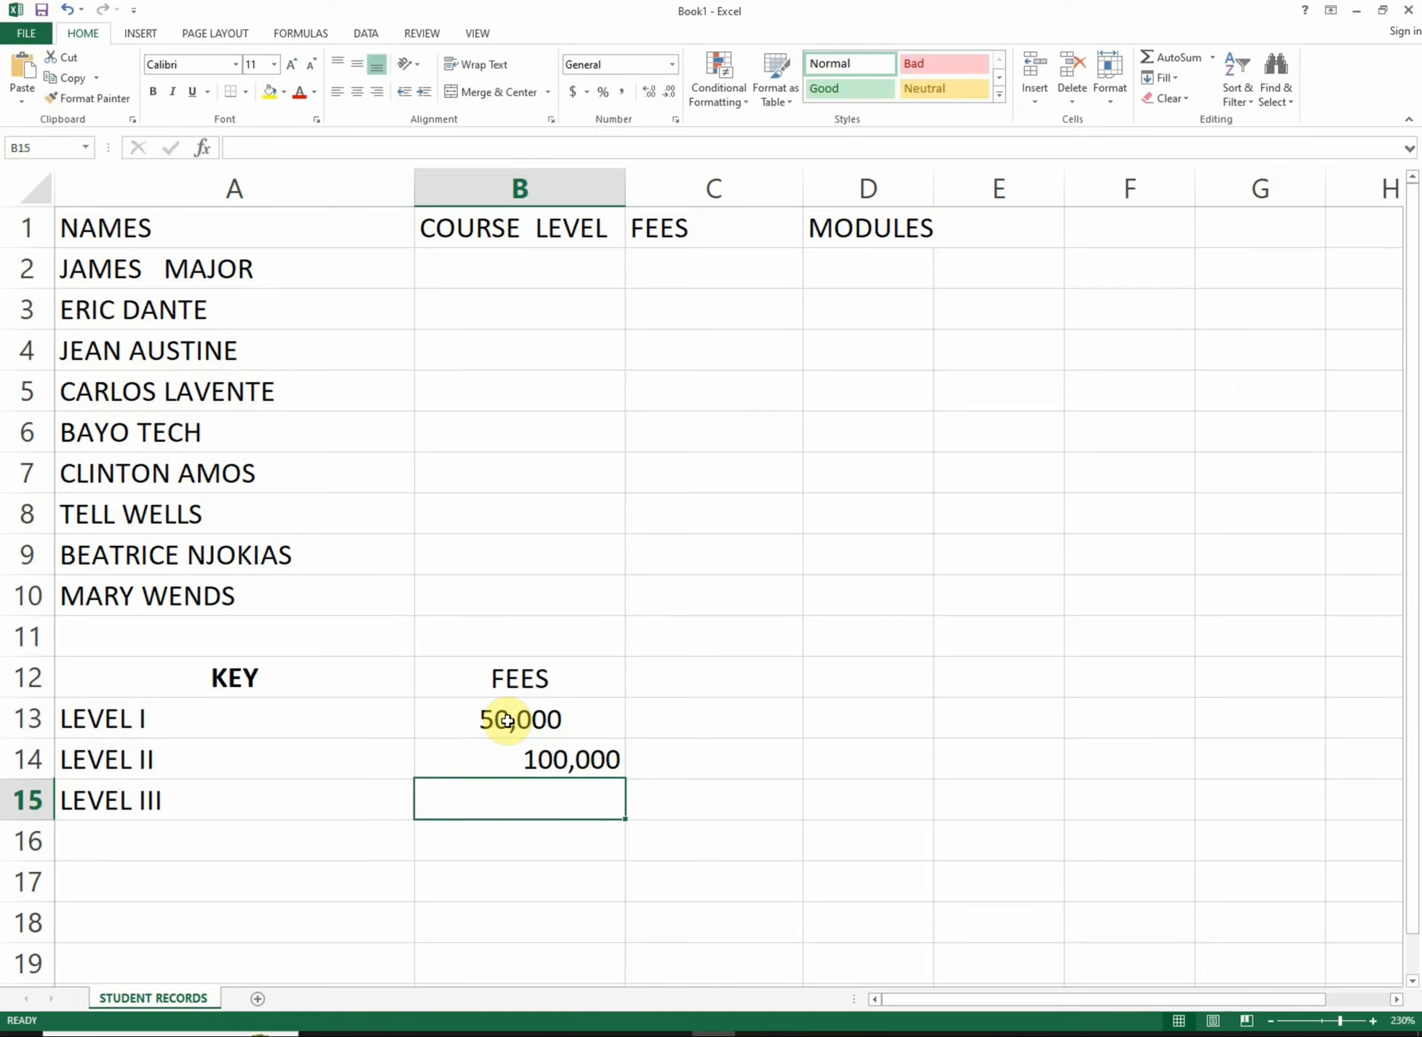
text(150)
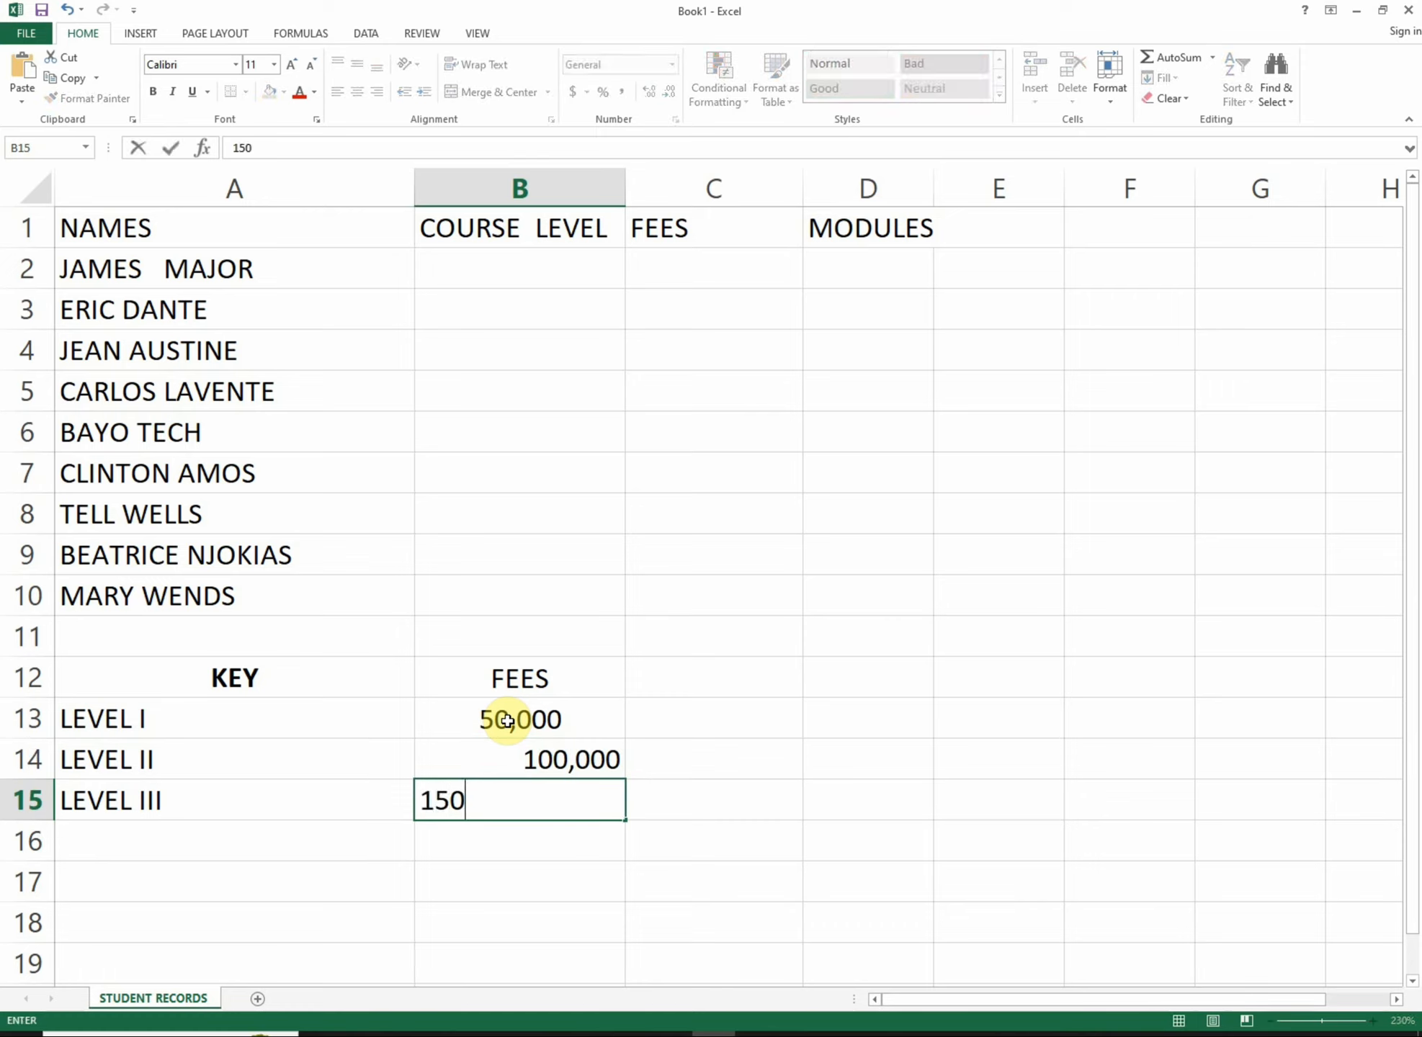
text(,000)
click(630, 736)
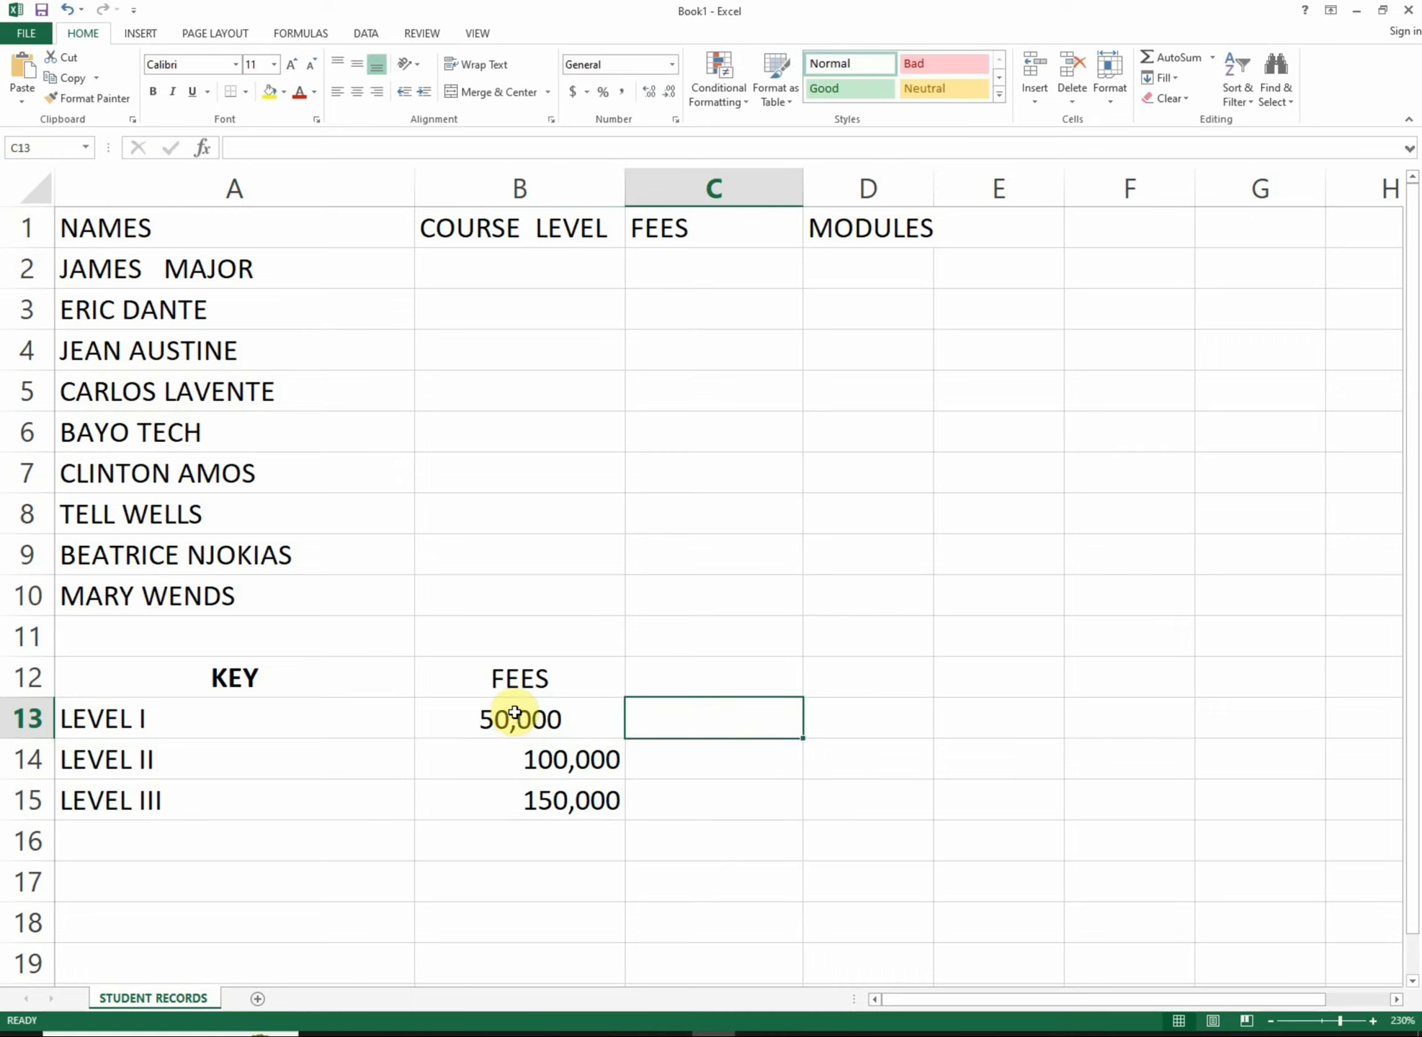
Centre the fee amounts in cells B13 to B15 and make the FEES heading in cell B12 bold
drag(512, 716, 532, 798)
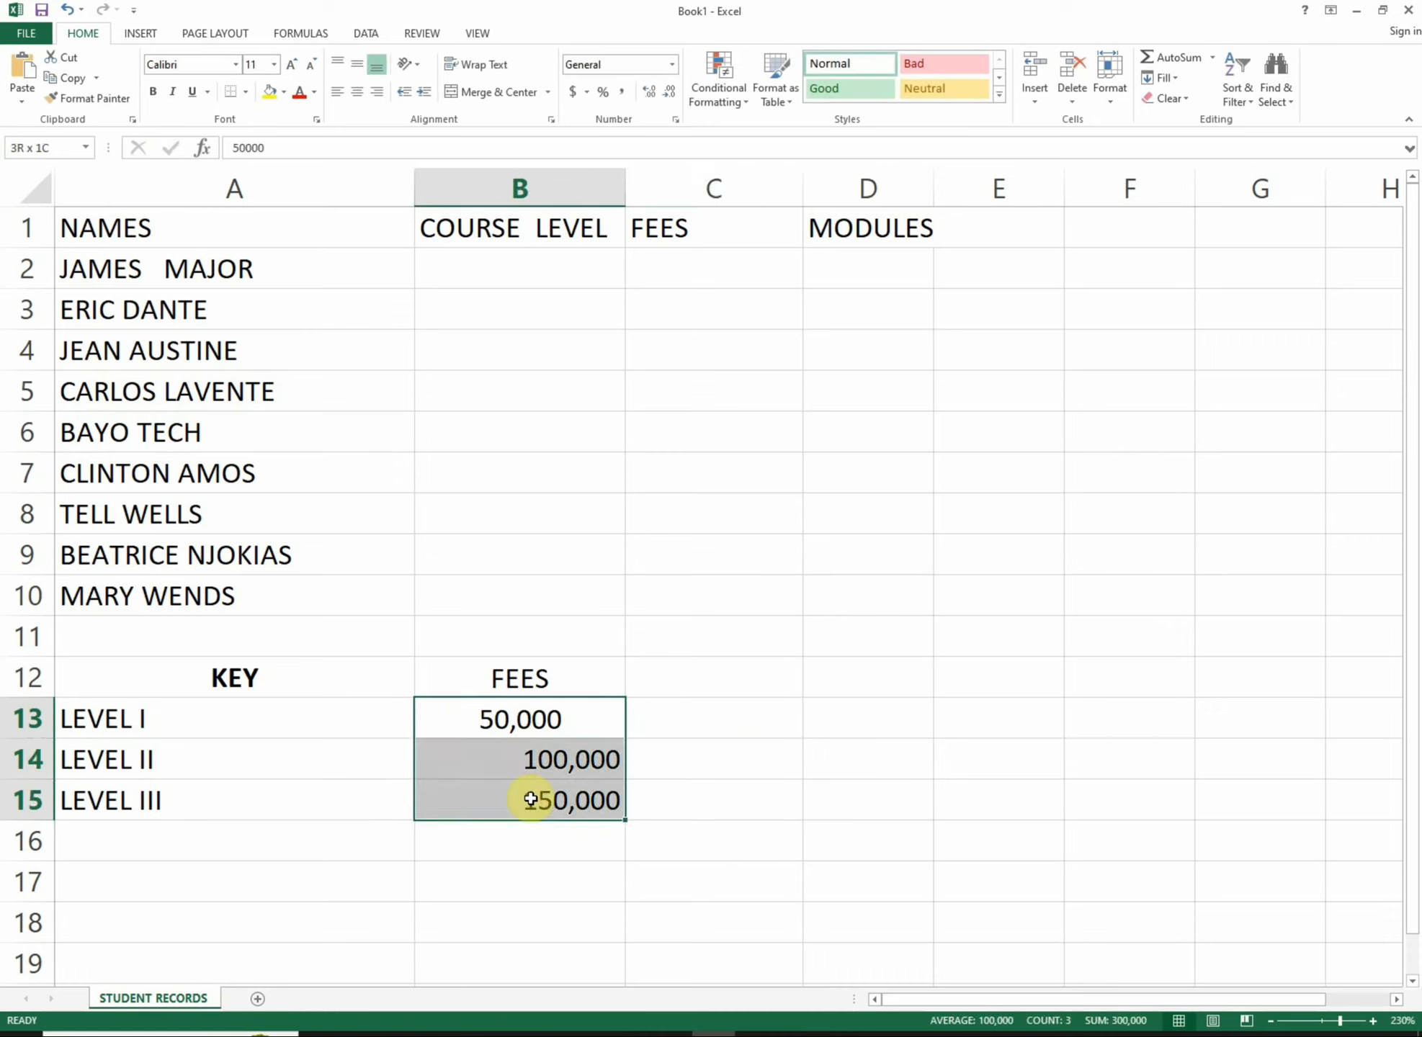
click(356, 91)
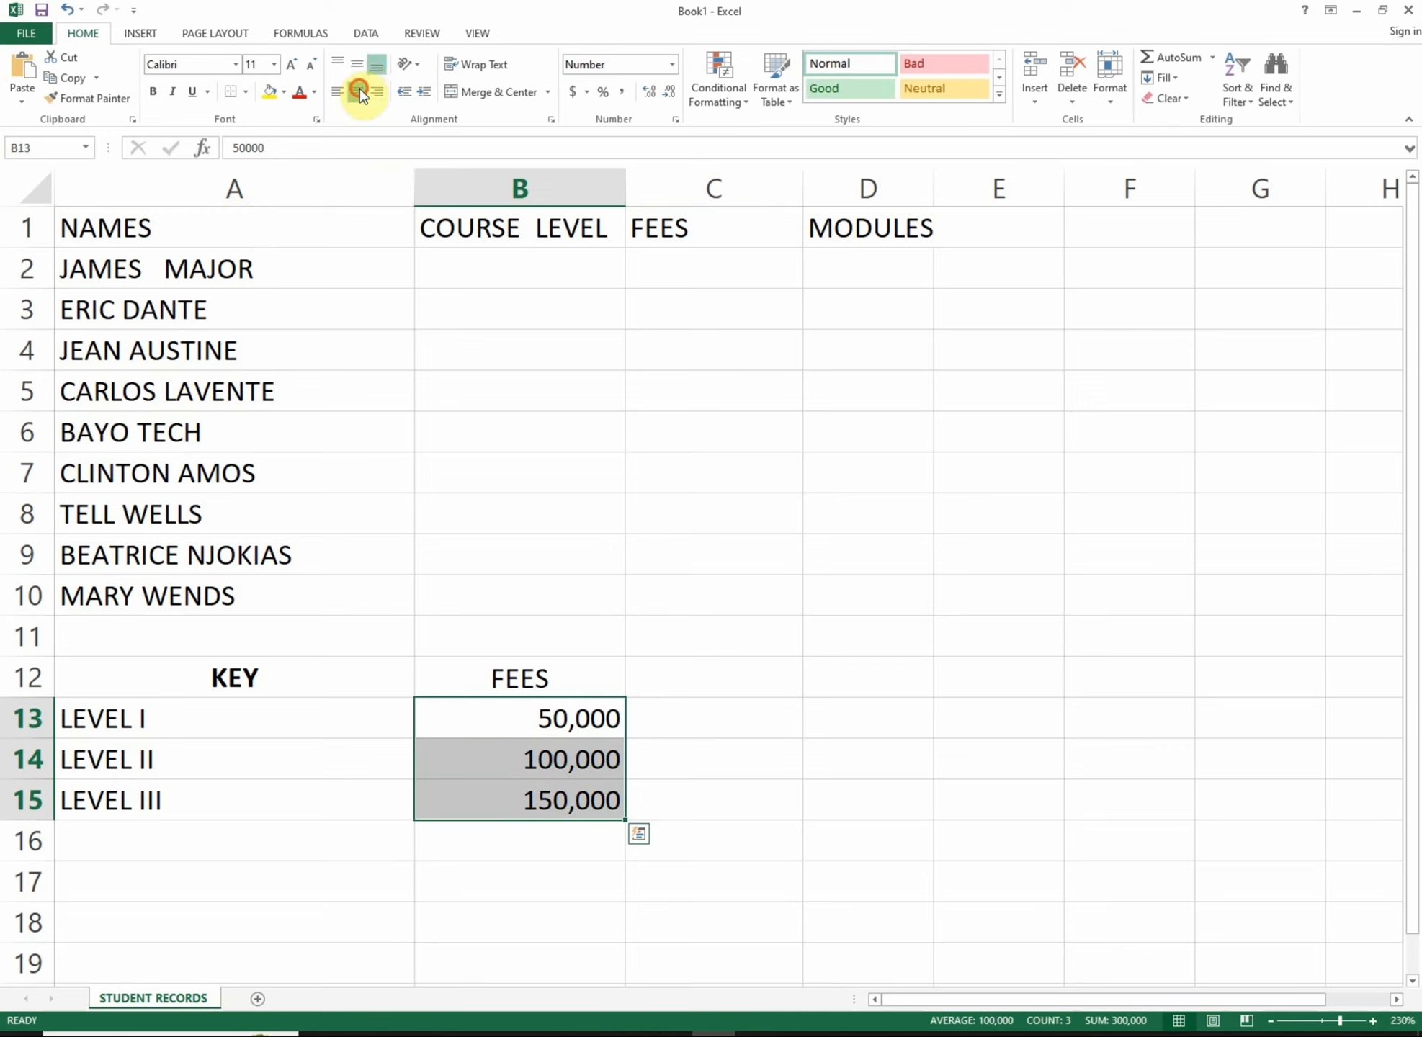
click(357, 92)
click(531, 652)
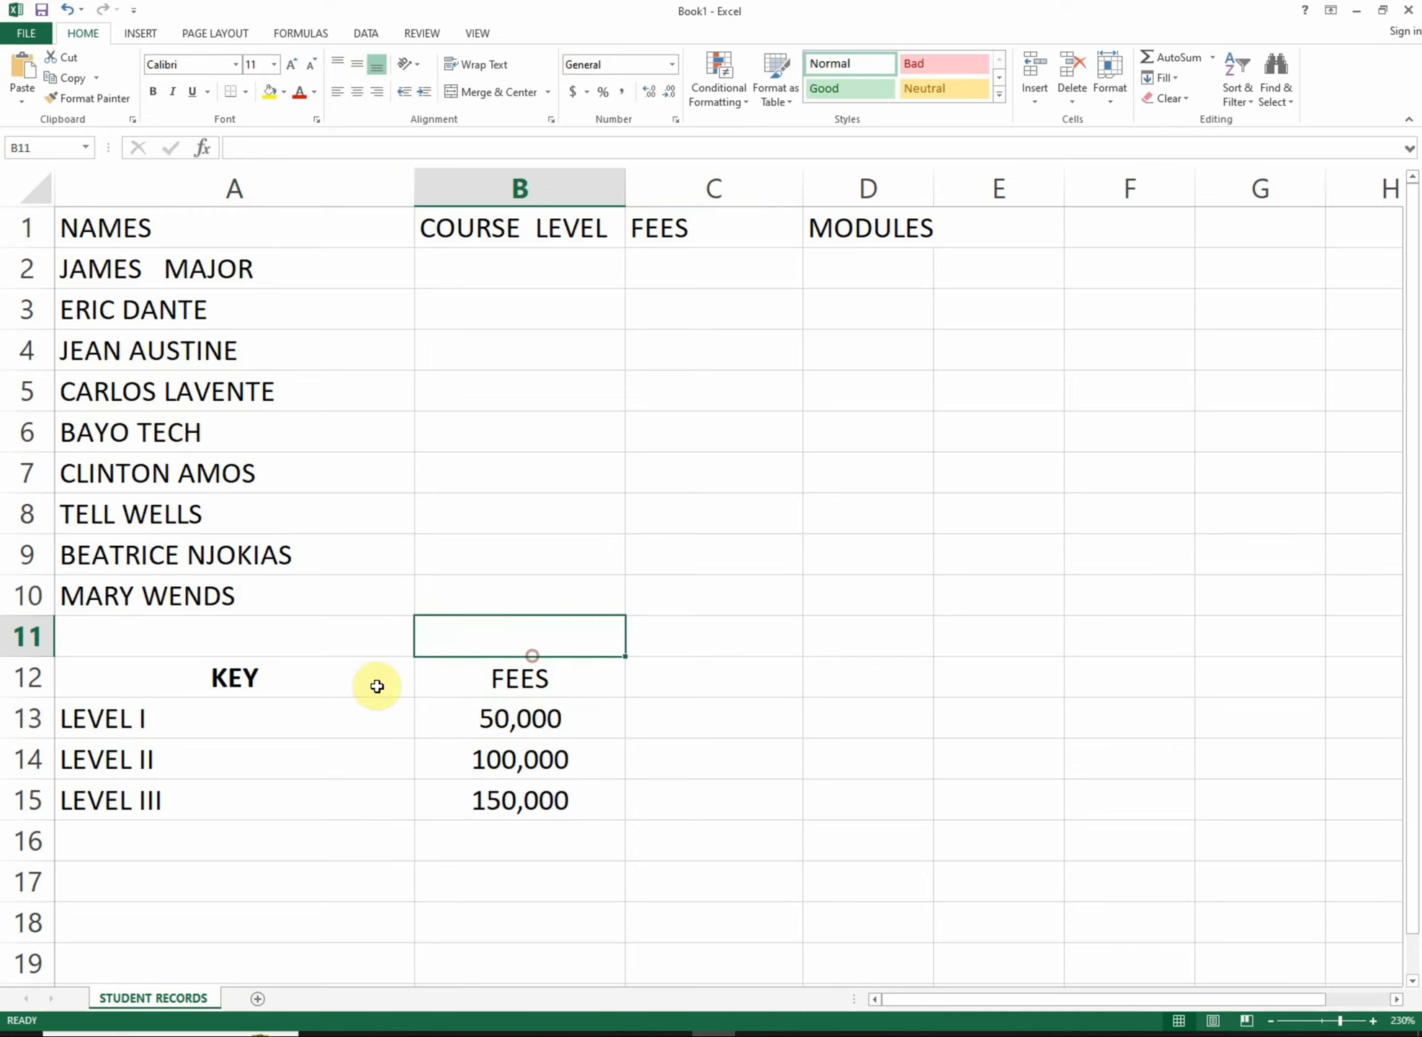
click(472, 671)
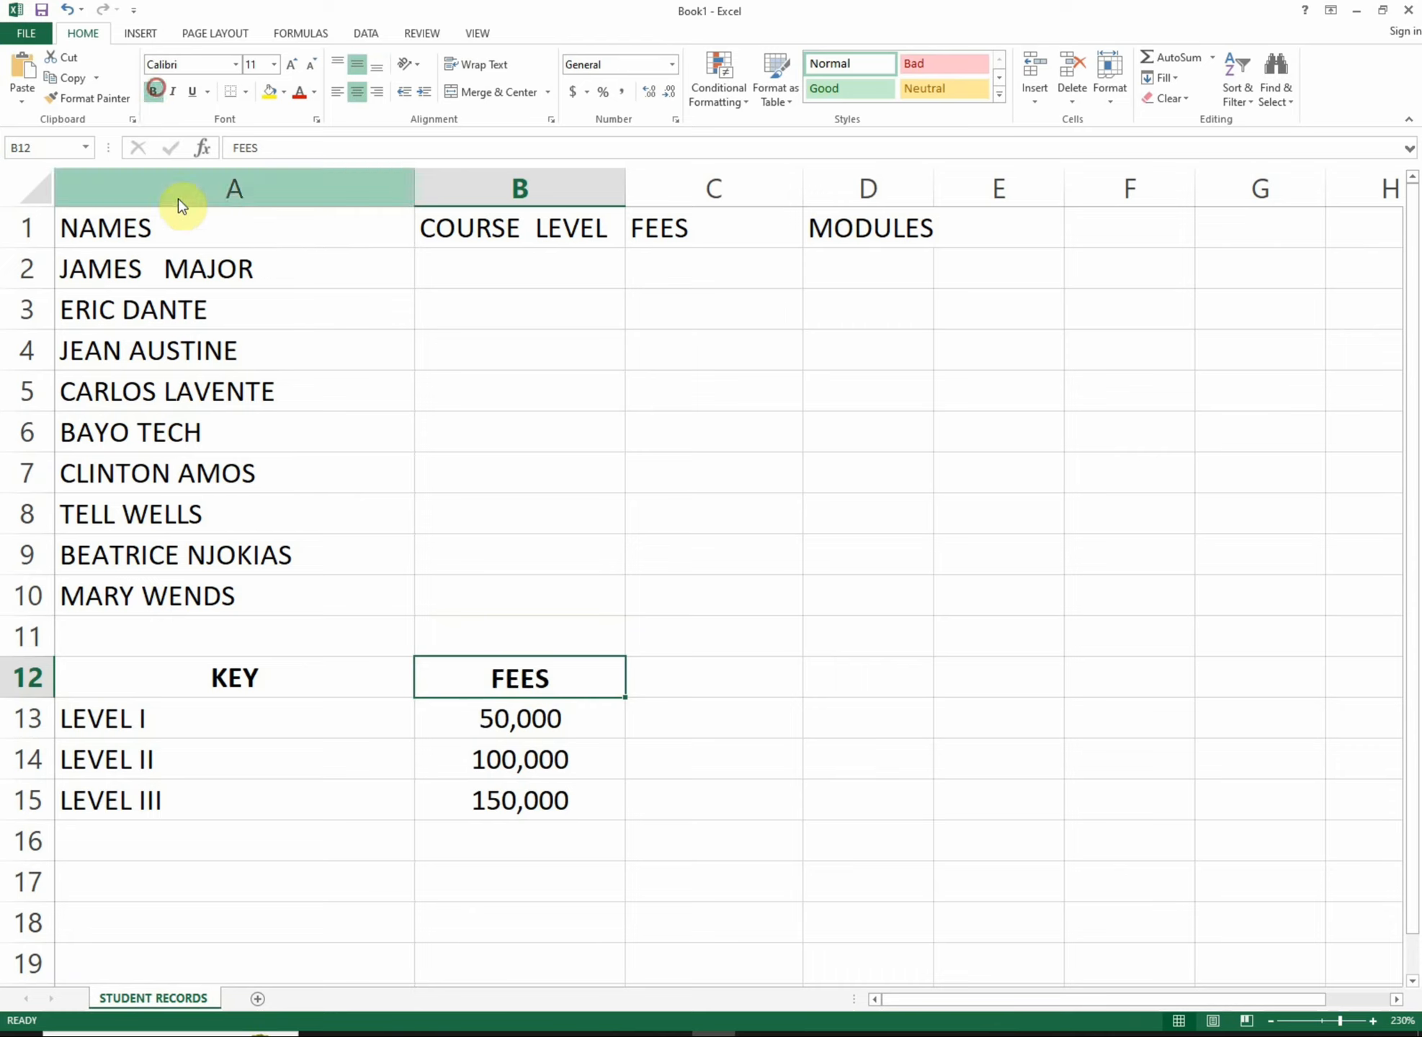
Change the heading in cell B1 to COURSE LEVELS, keeping FEES as the heading in cell C1
click(502, 252)
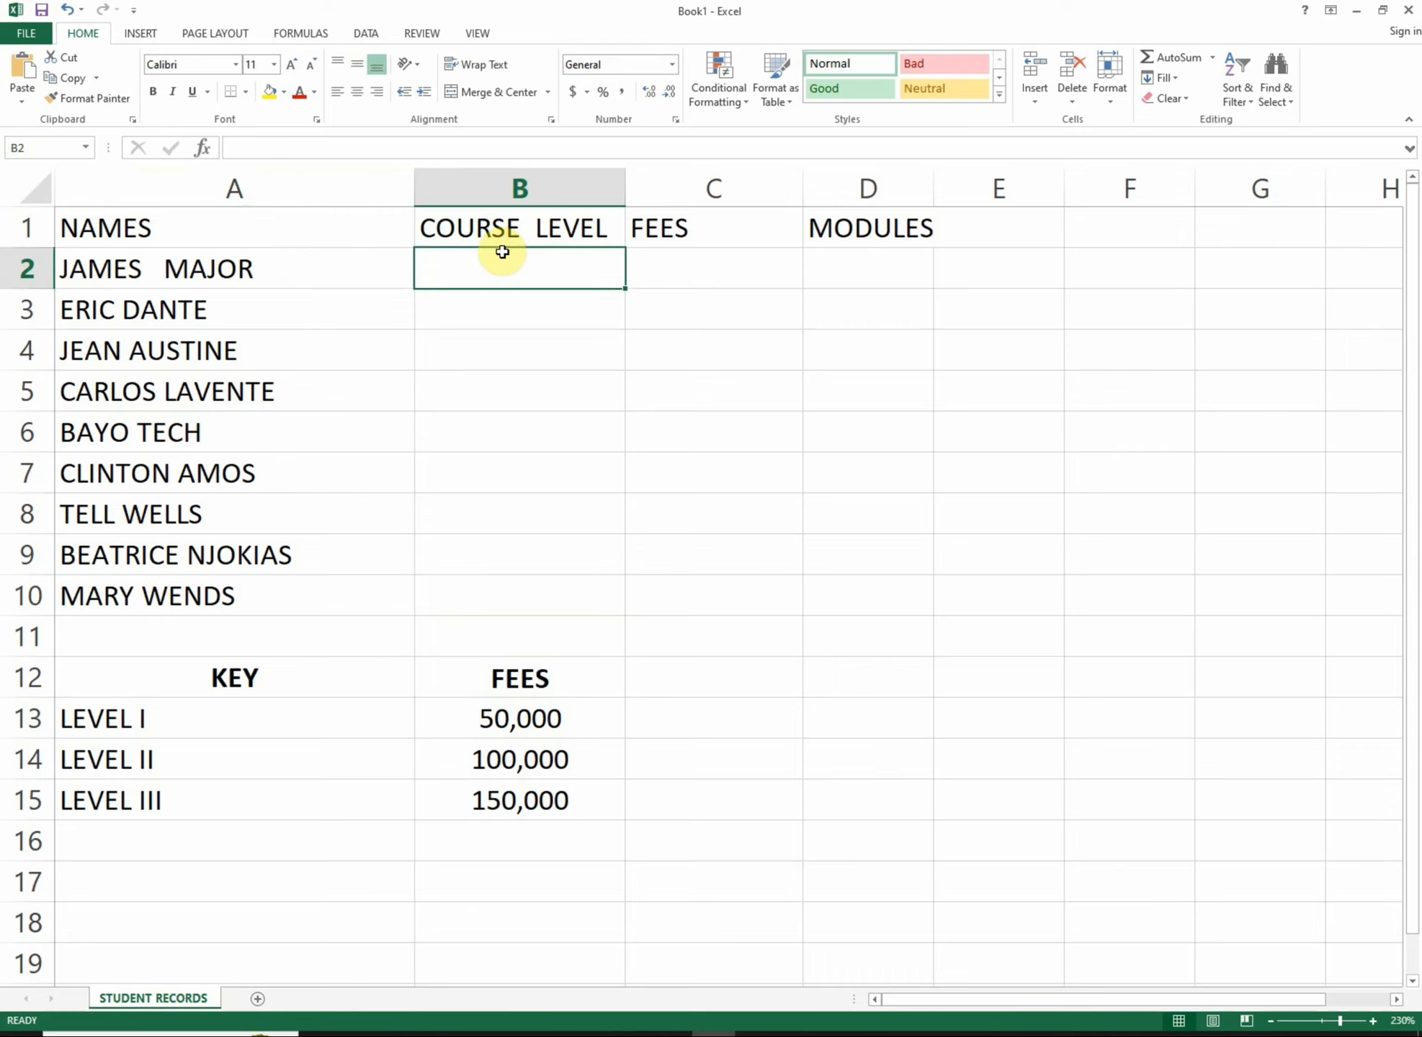
drag(517, 268, 494, 579)
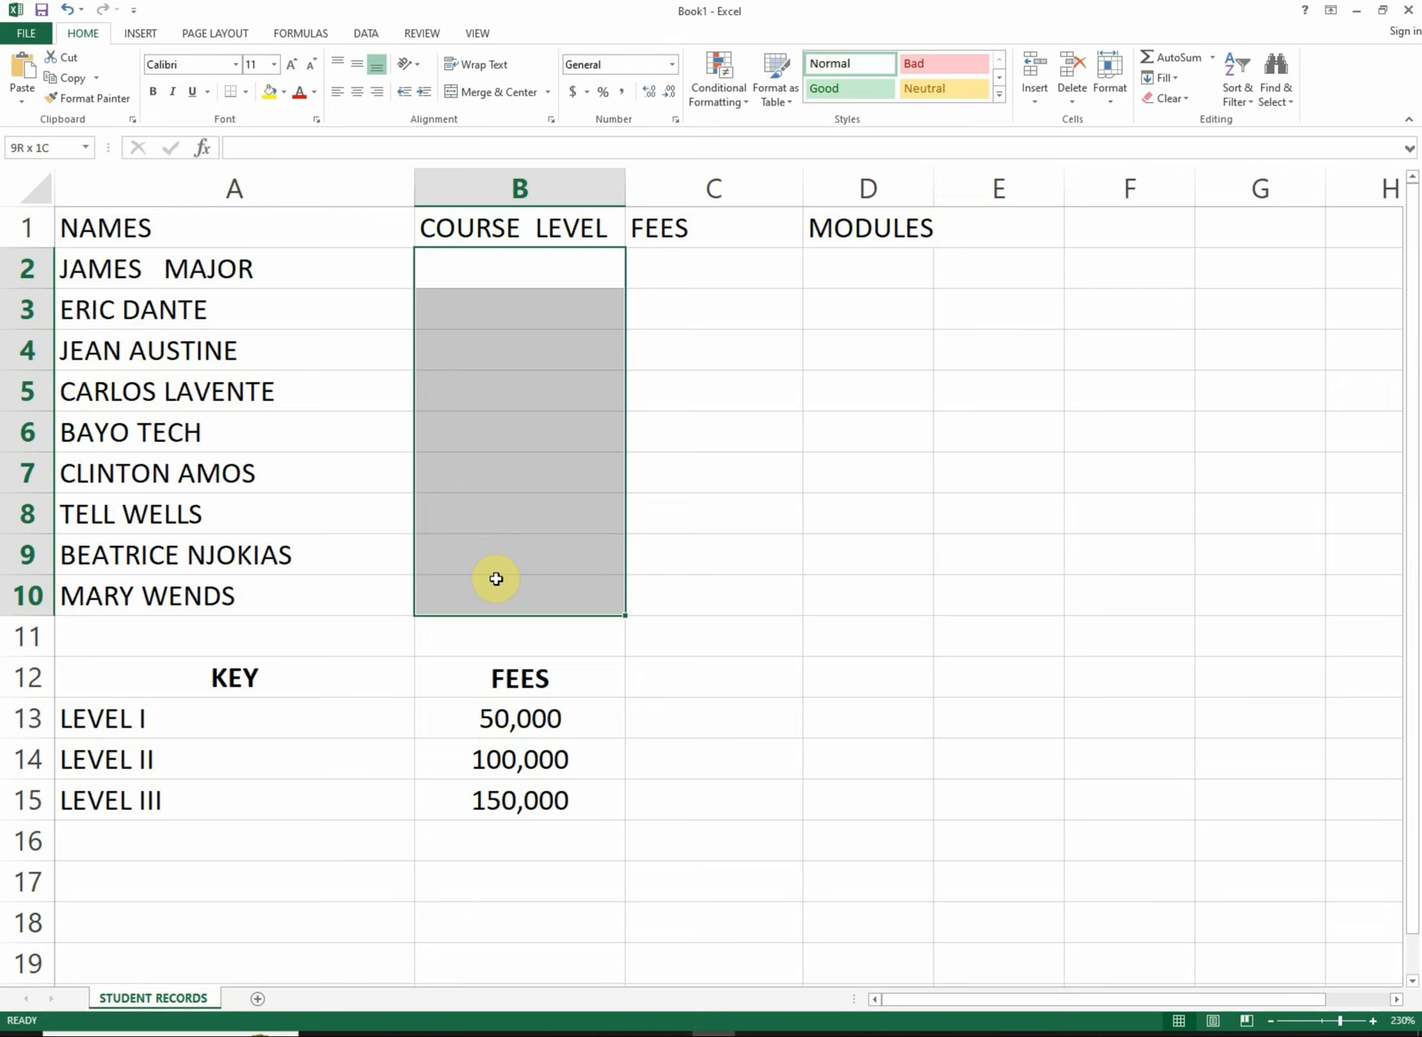
double_click(597, 230)
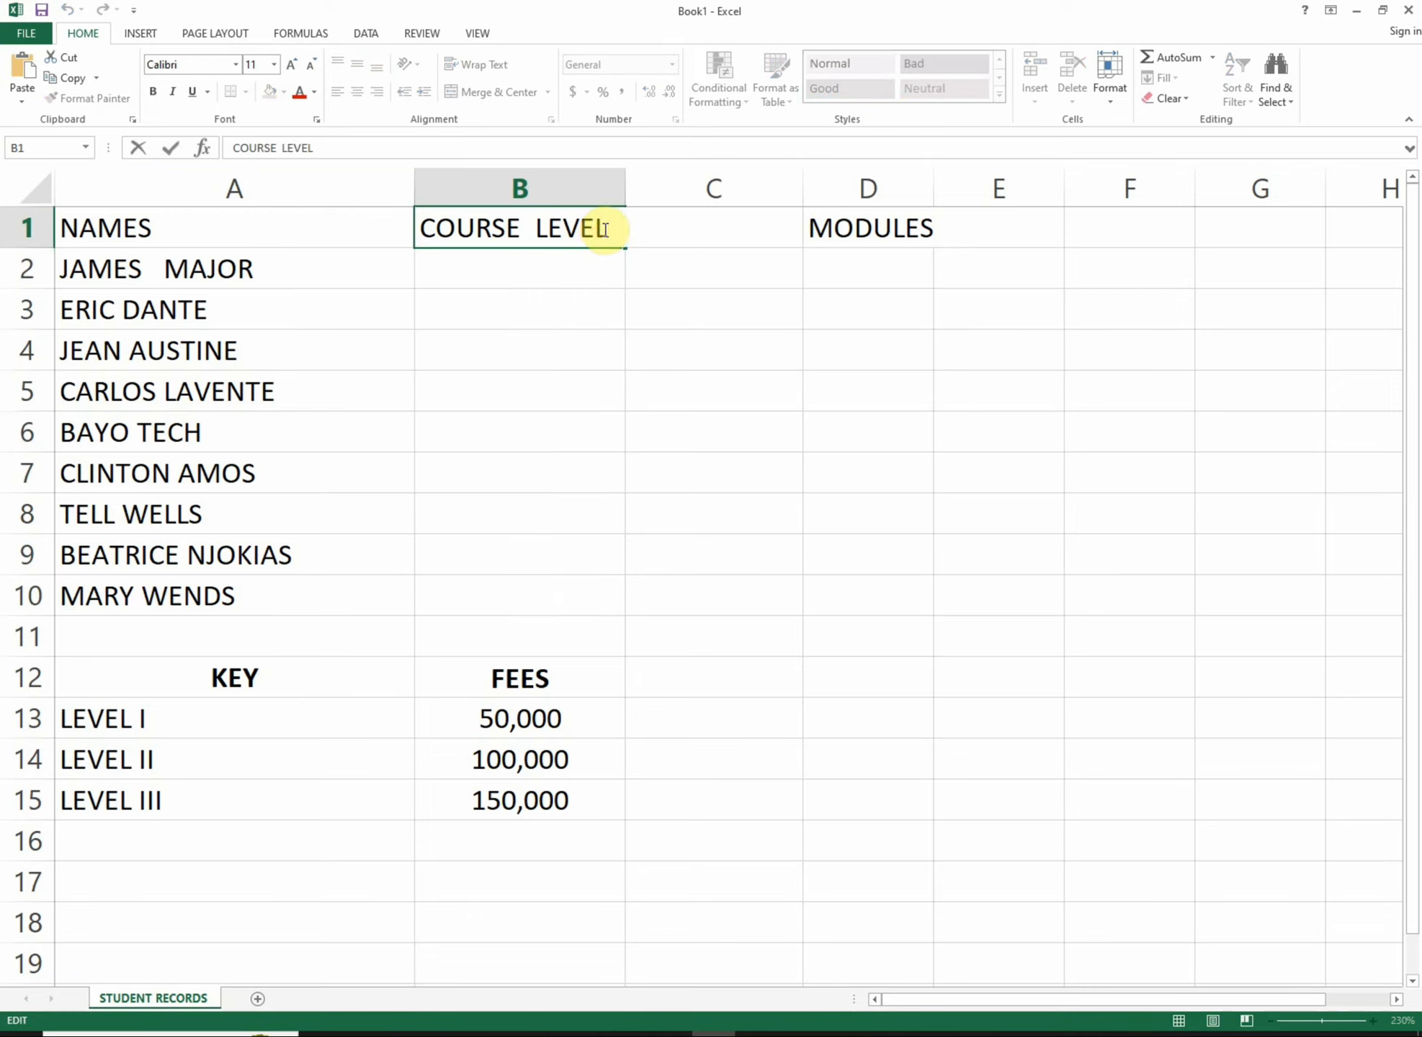
text(S)
key(Tab)
text(FEES)
click(545, 294)
Add list data validation to cells B2 to B10 with the source LEVEL I, LEVEL II, LEVEL III
drag(546, 267, 547, 597)
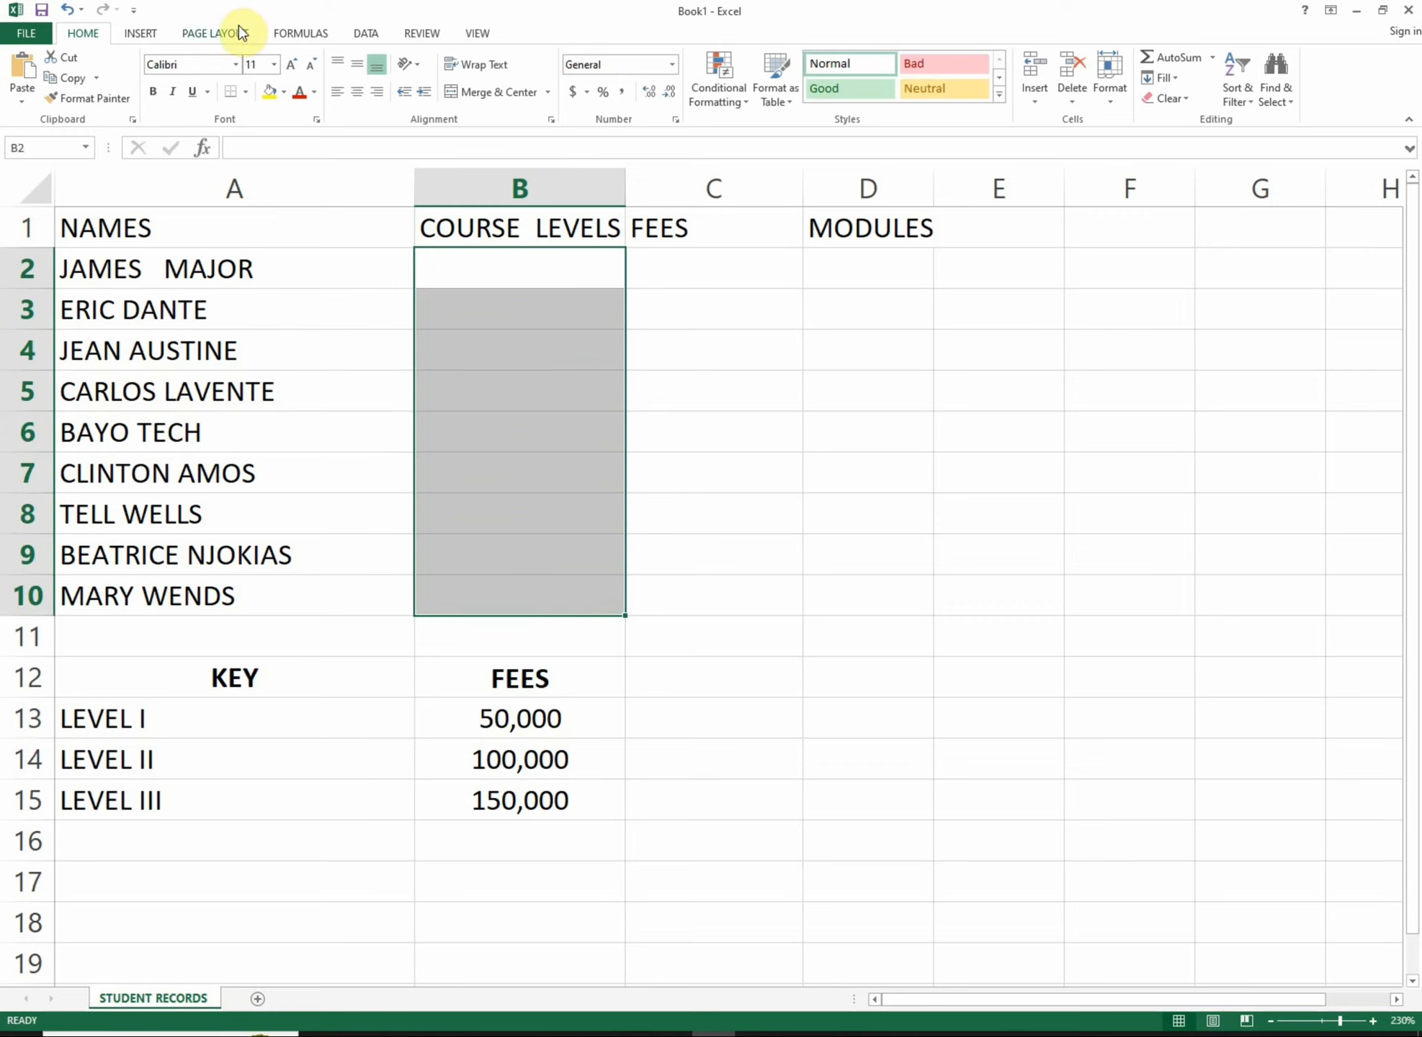
click(360, 33)
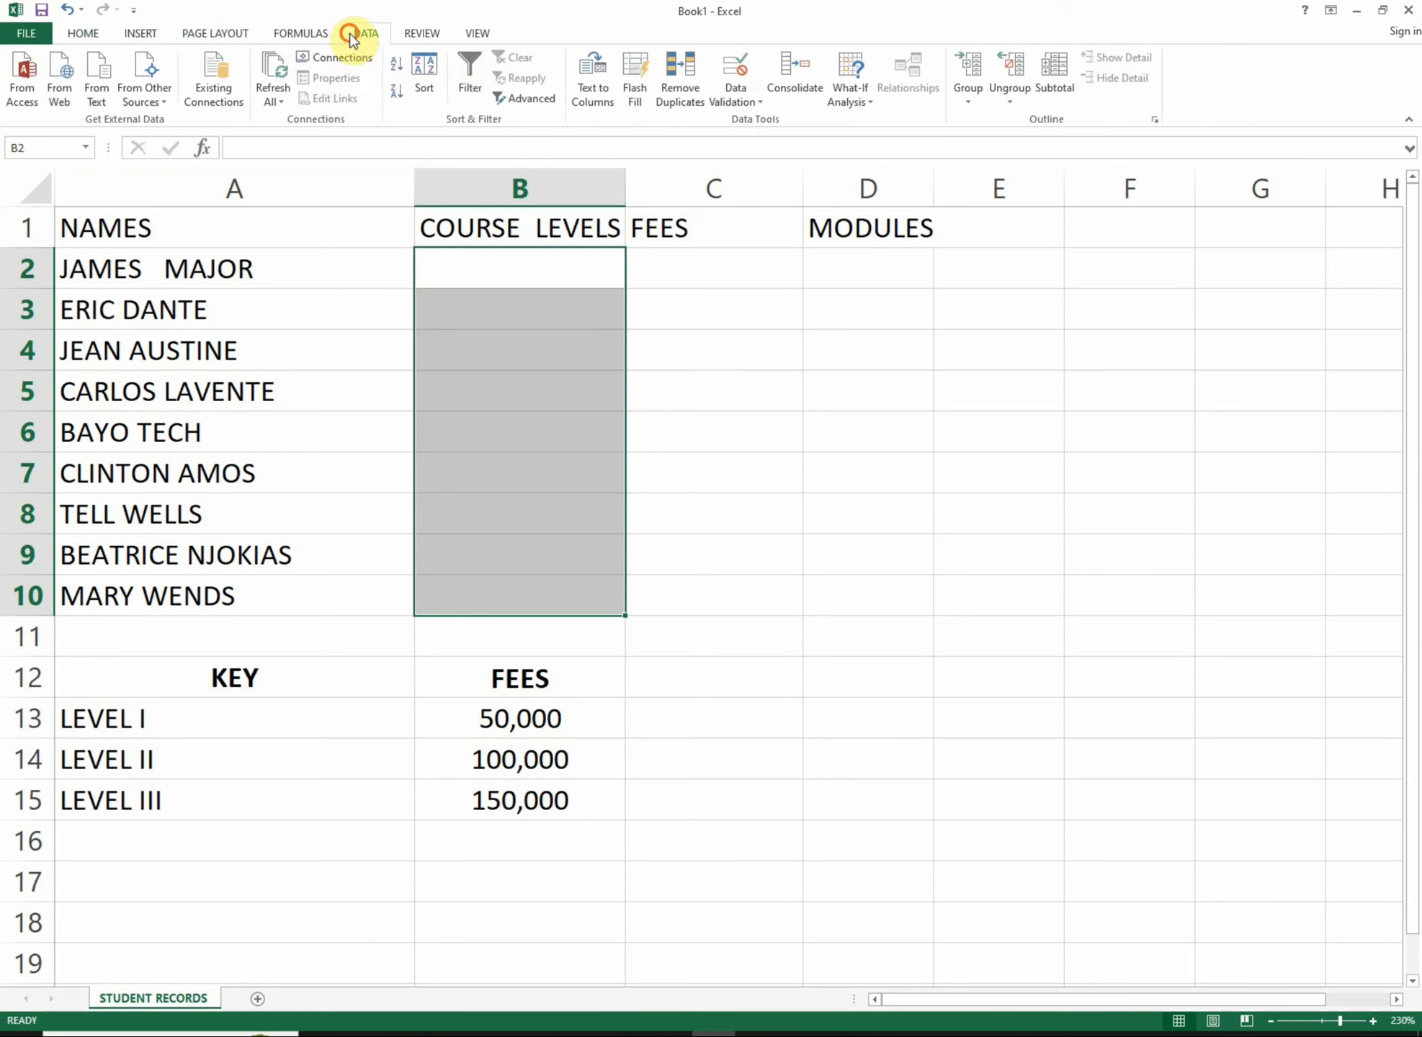
click(744, 100)
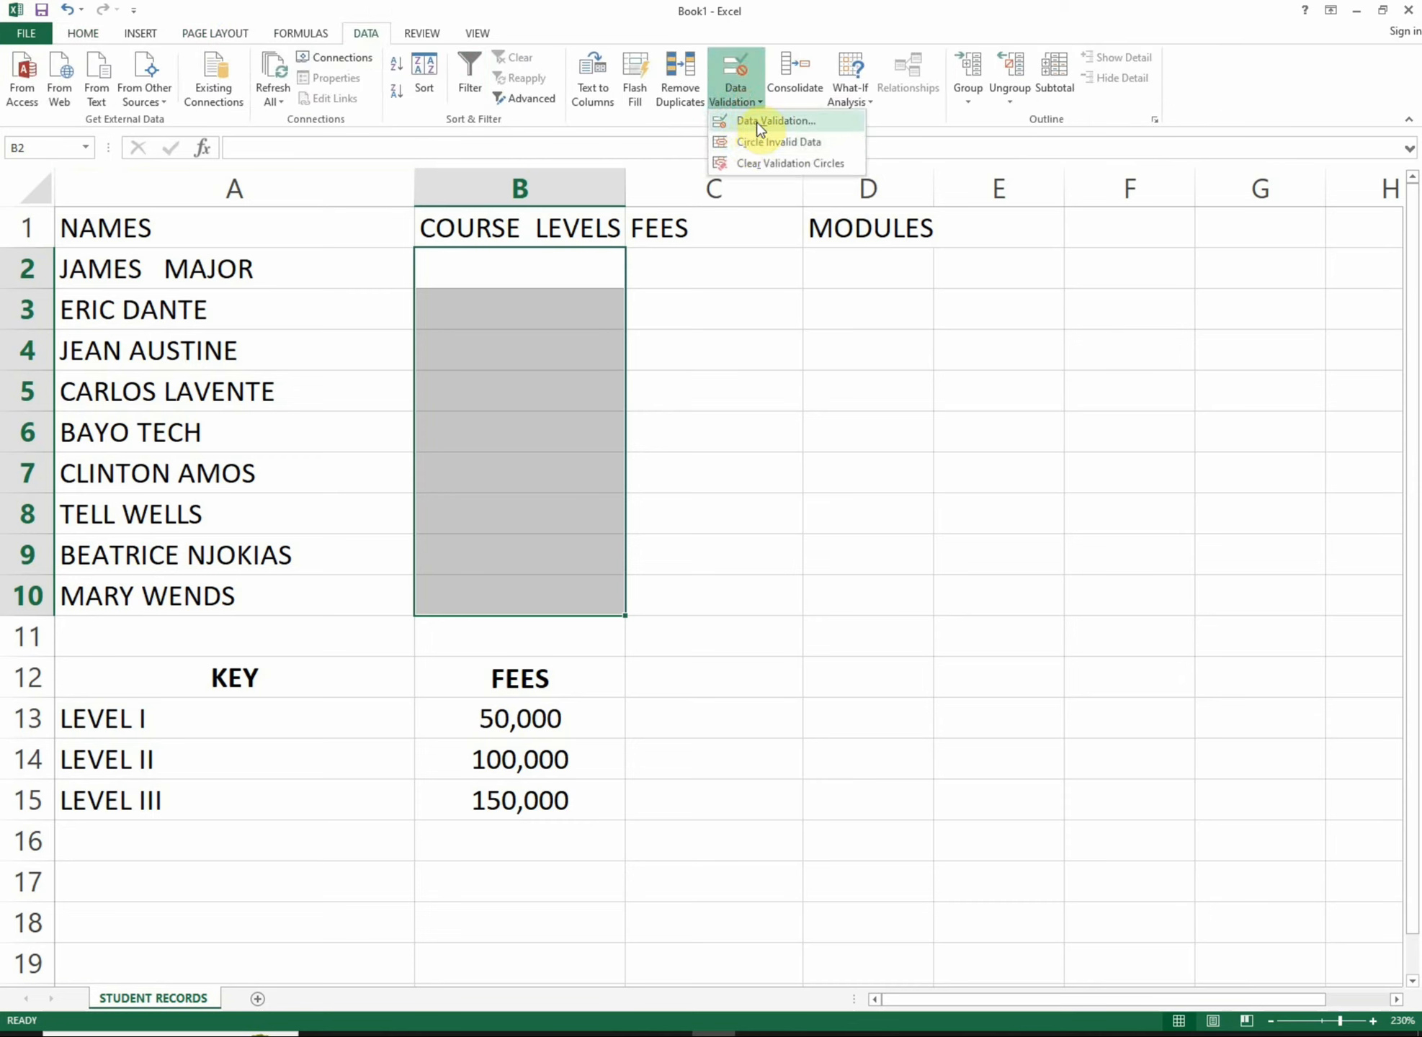
click(750, 118)
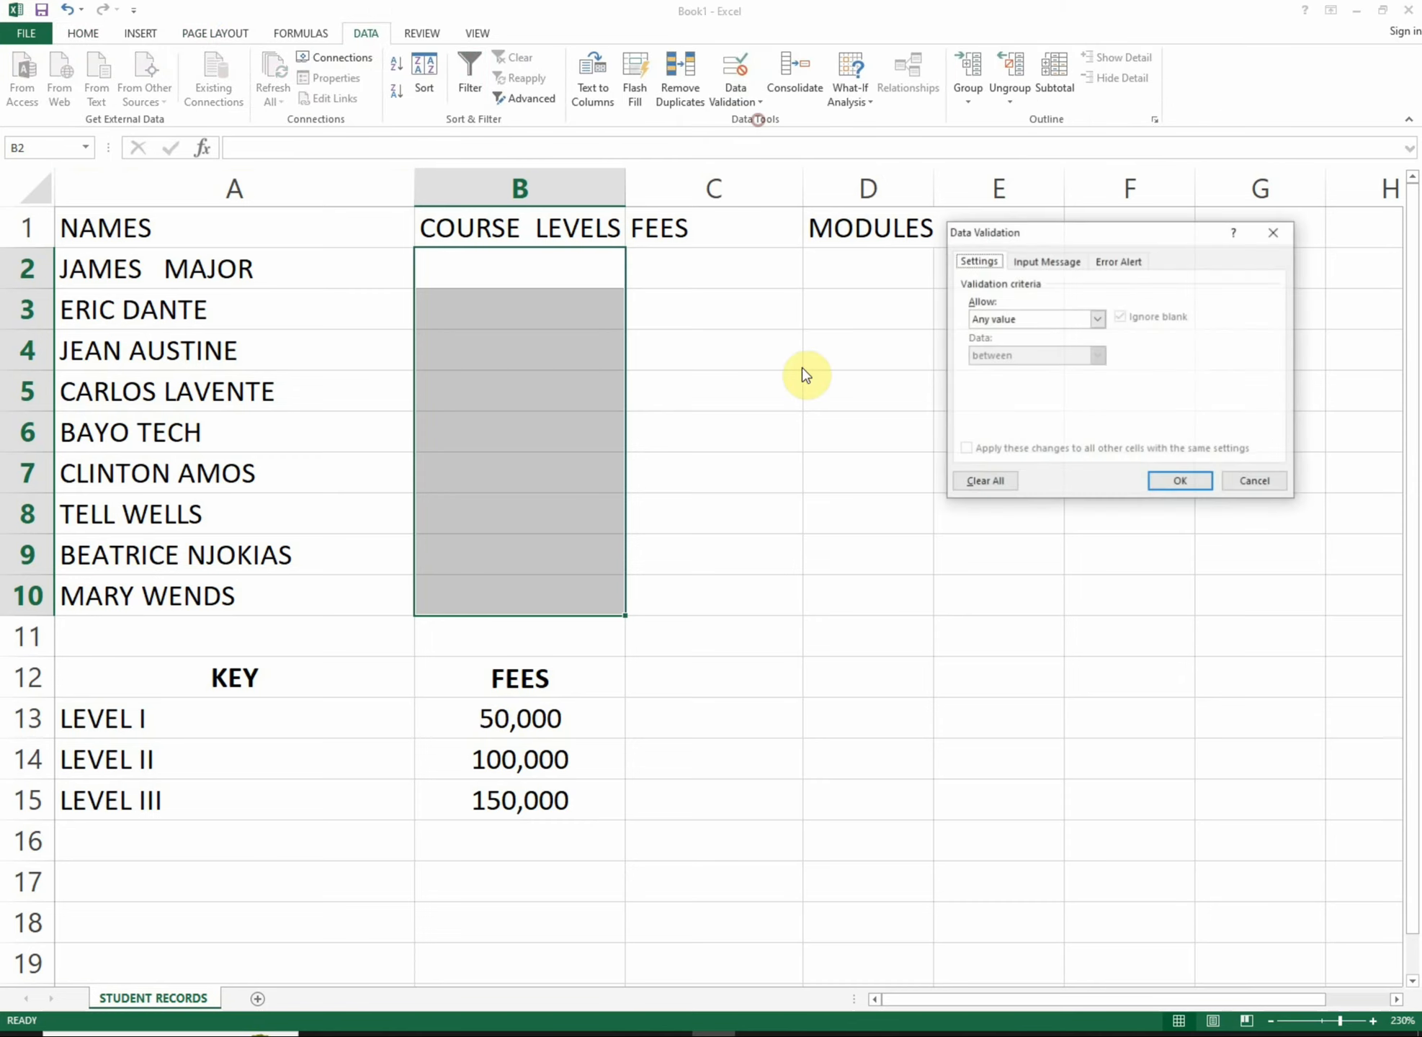
click(1098, 319)
click(983, 375)
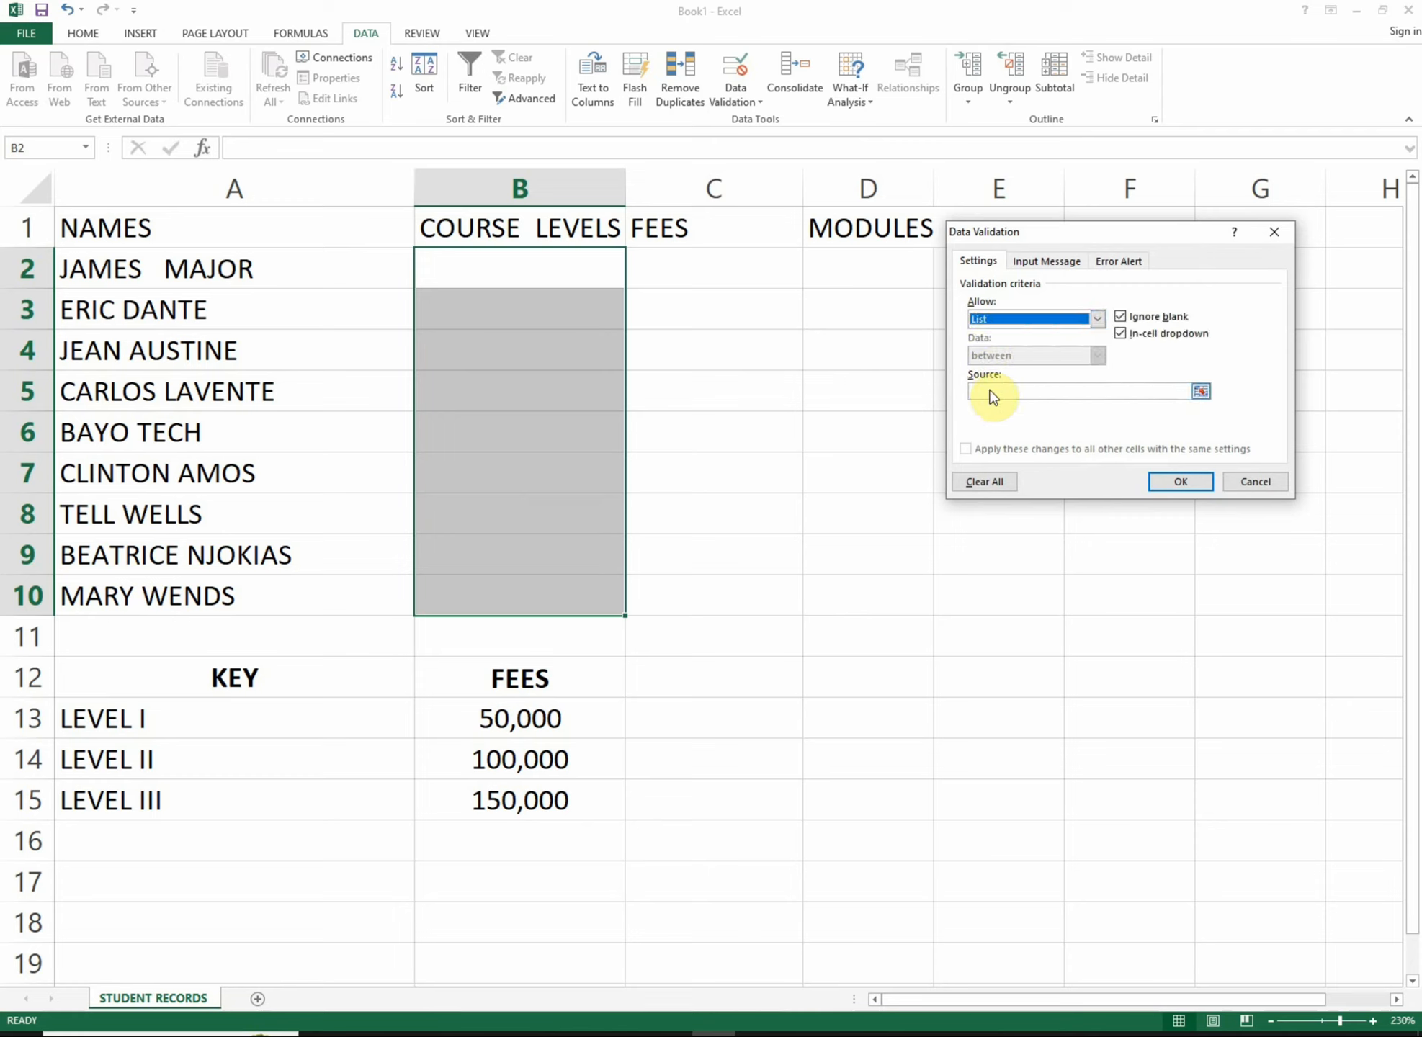
click(992, 393)
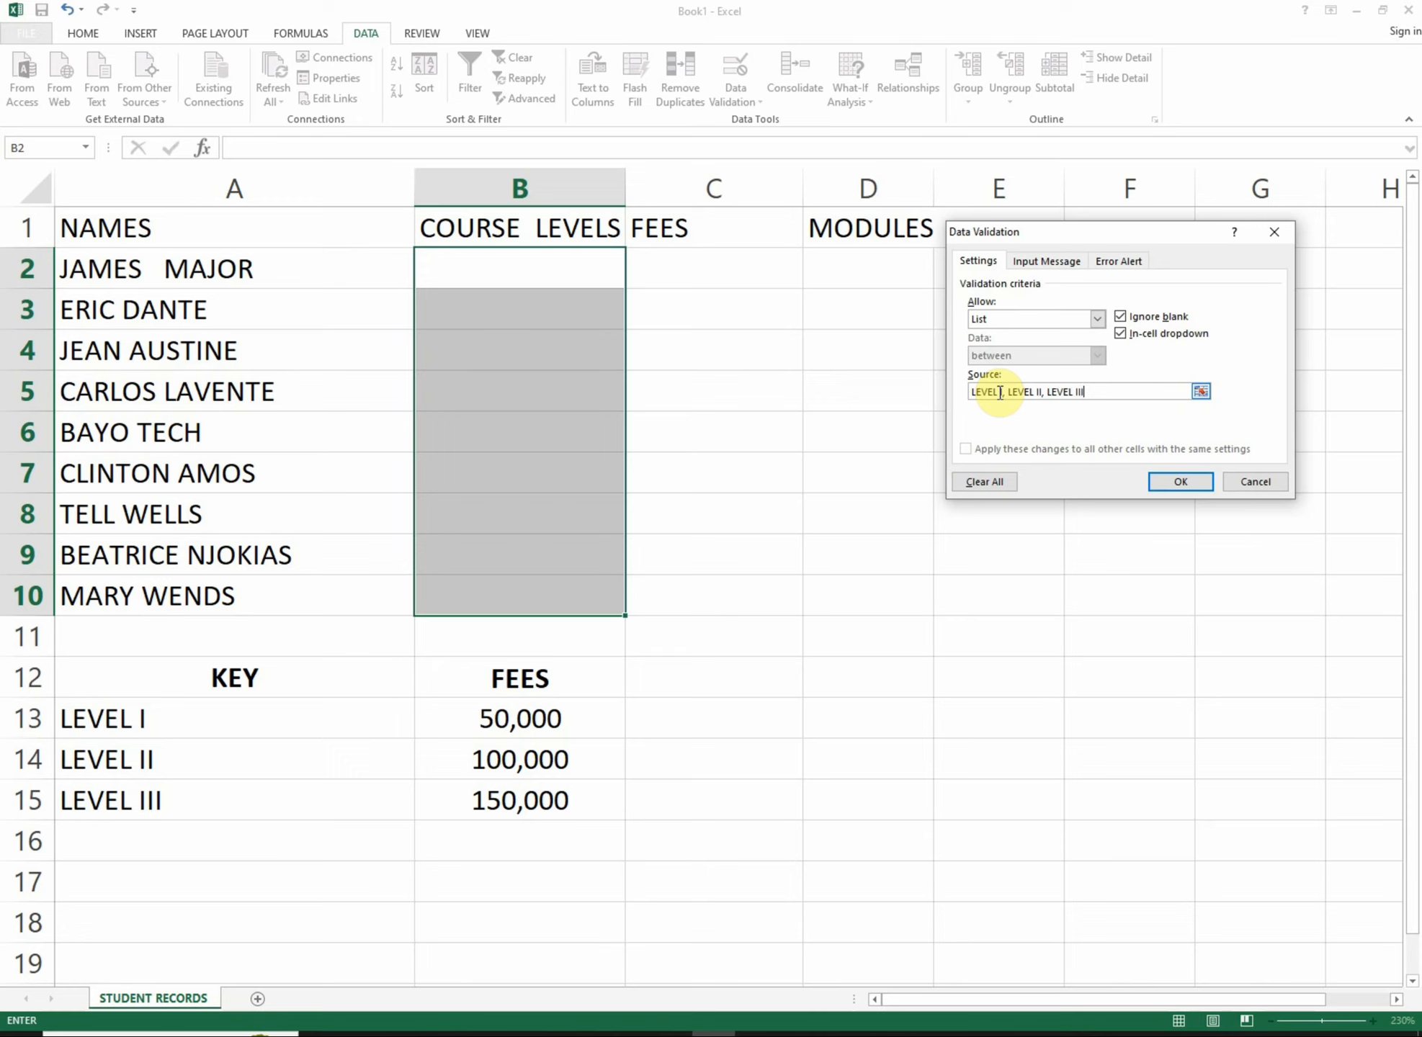
click(1170, 480)
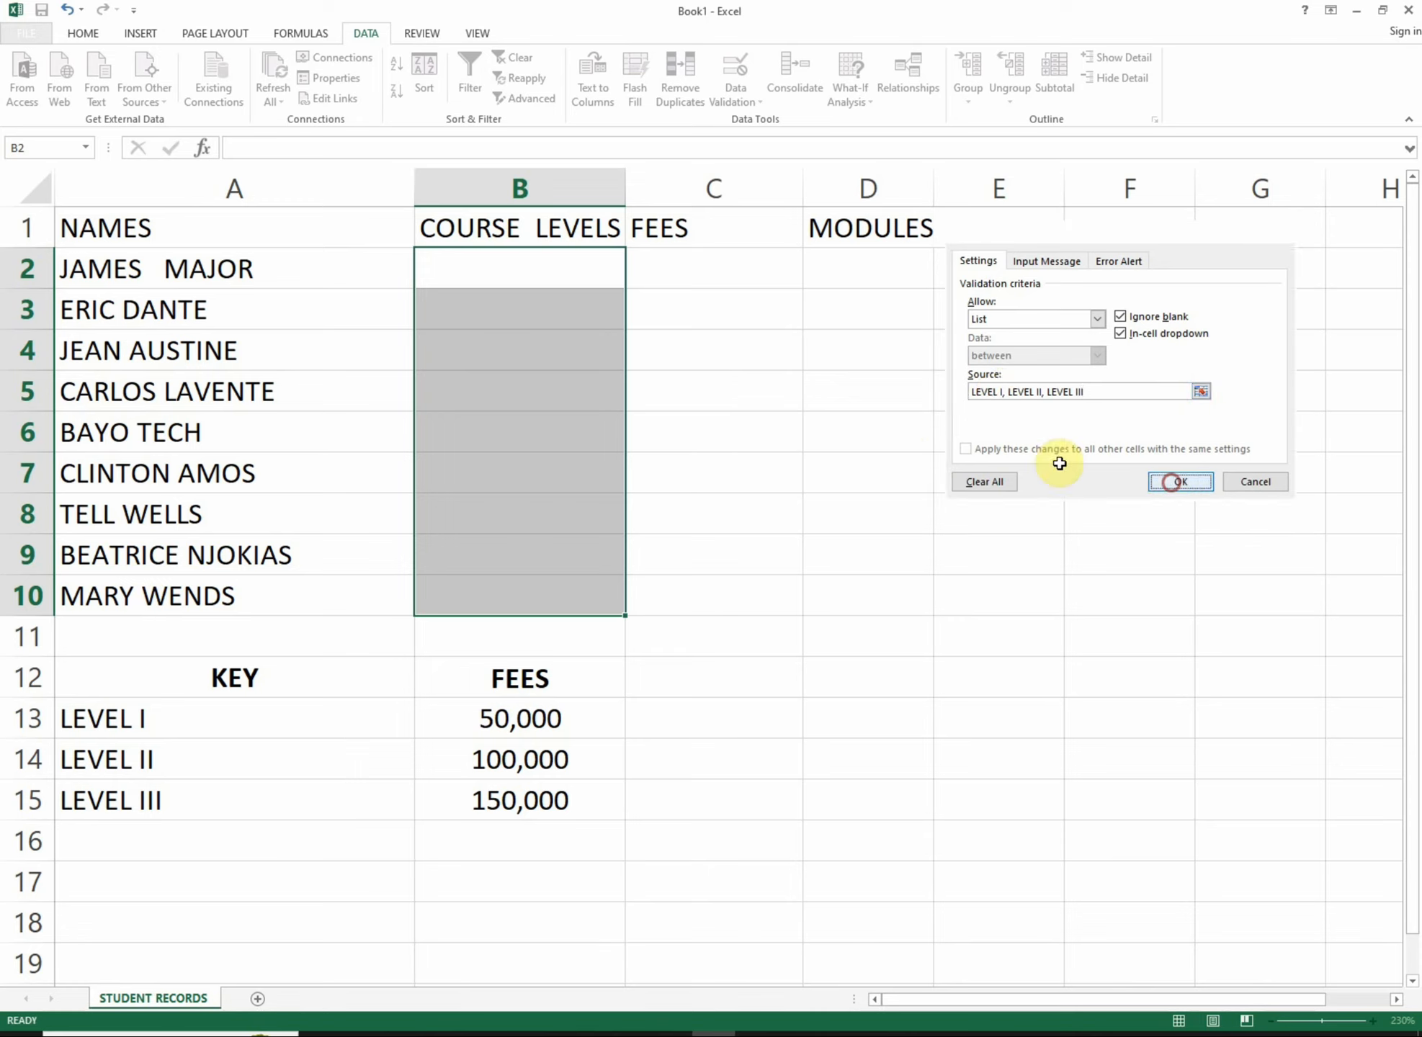
Choose LEVEL I from the validation list as the course level in cells B2 and B3
click(569, 271)
click(632, 279)
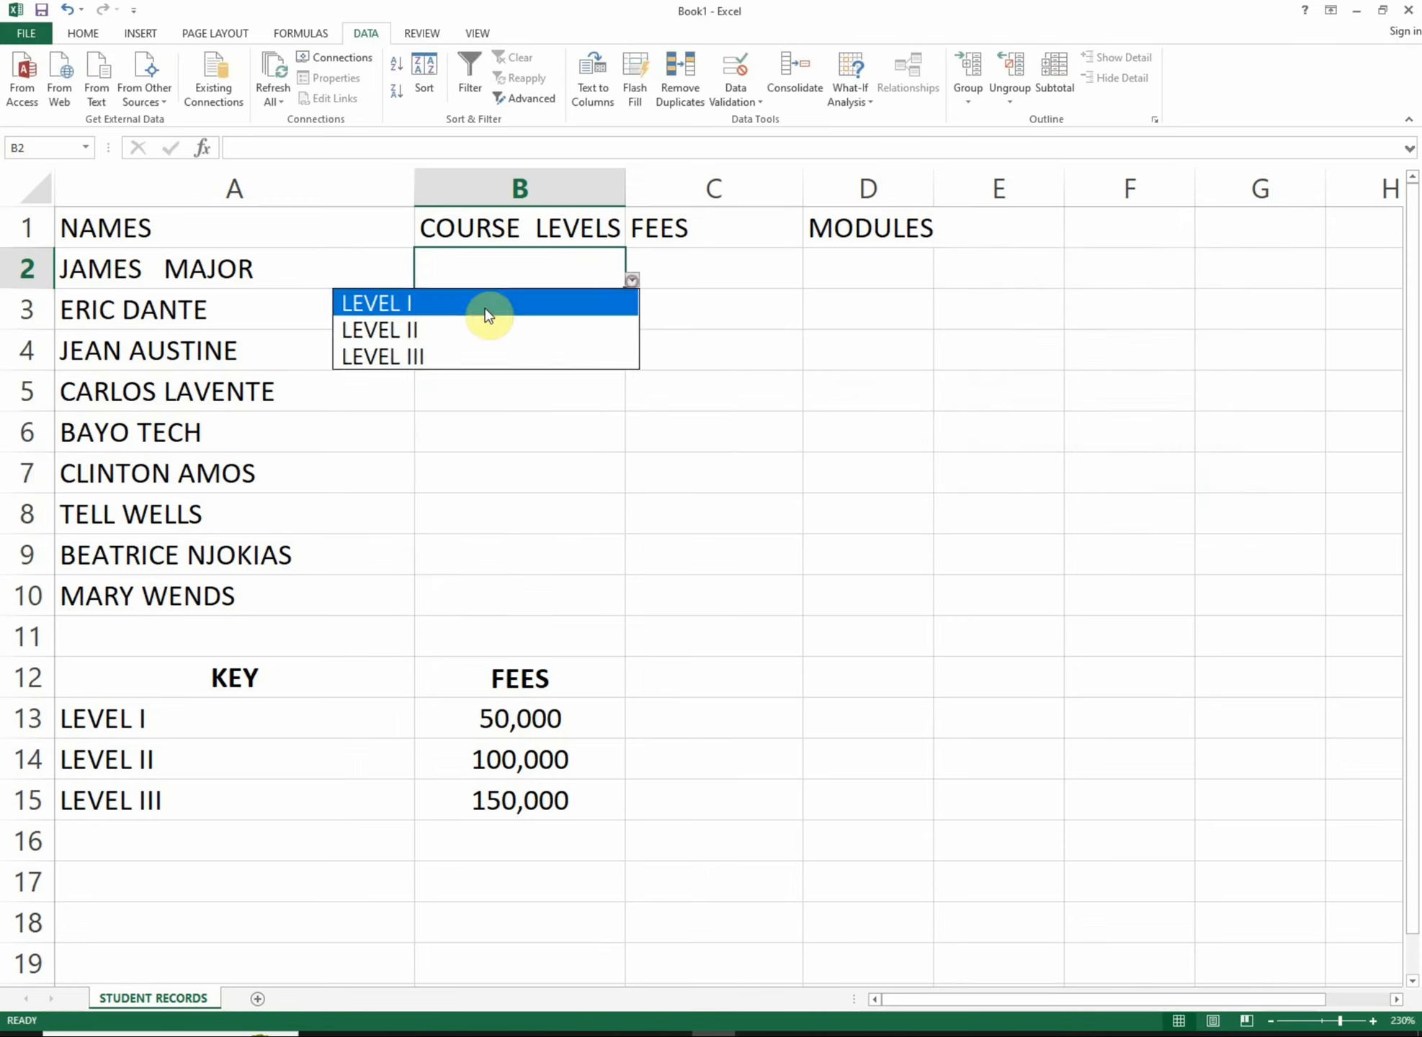
click(468, 305)
click(466, 304)
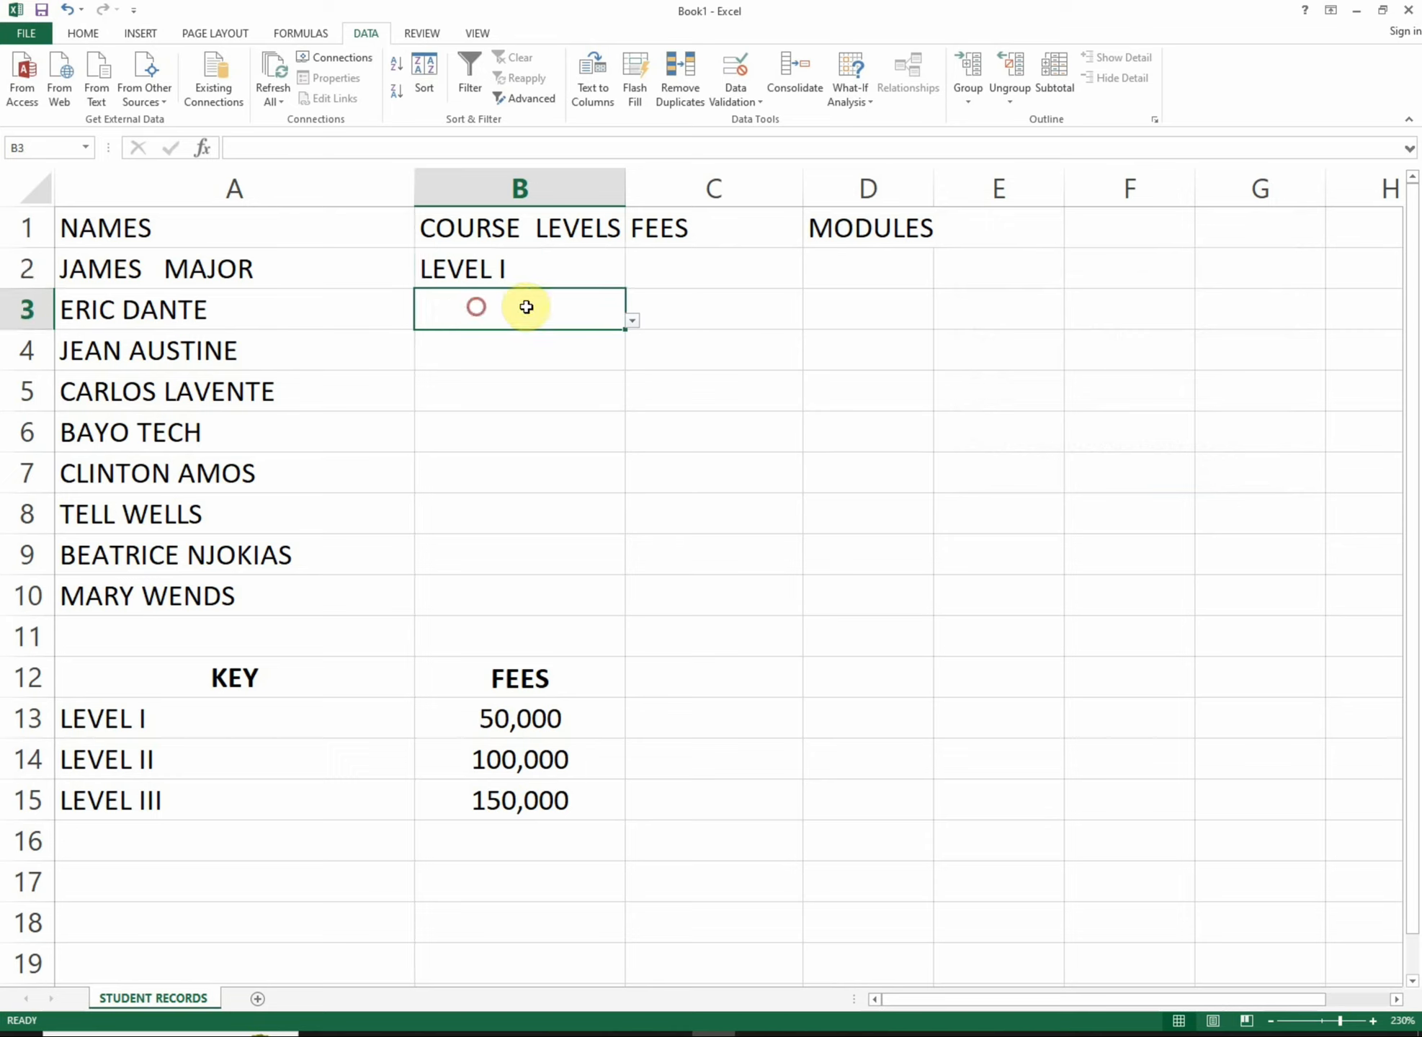
click(631, 321)
click(493, 347)
Choose LEVEL III from the validation list as the course level in cells B4 and B5
click(482, 353)
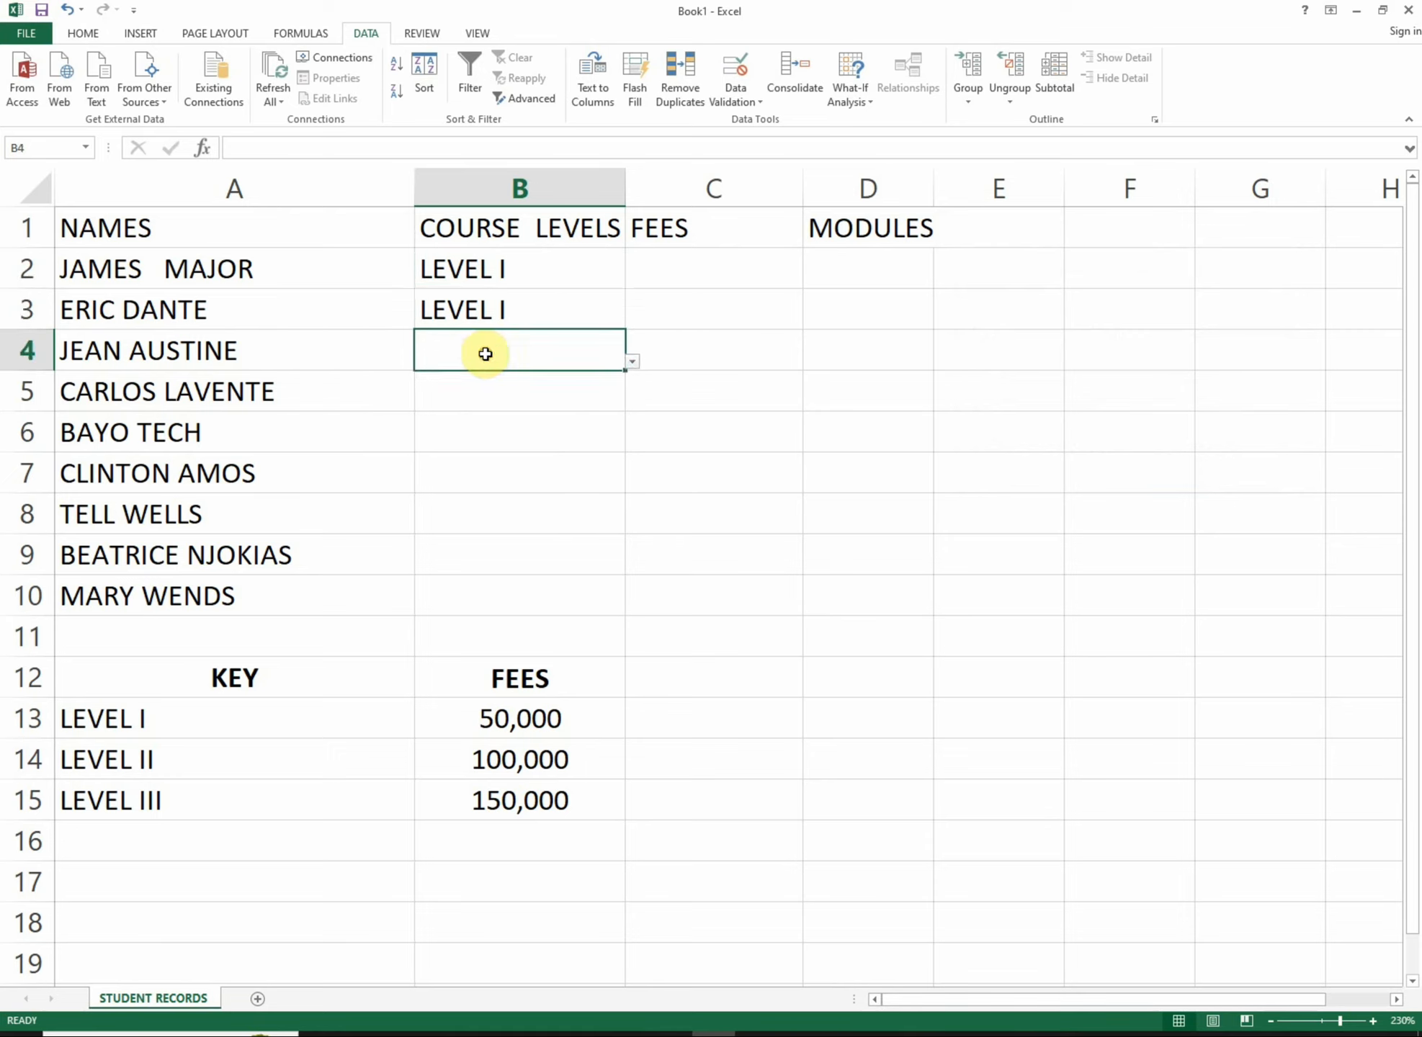
click(633, 362)
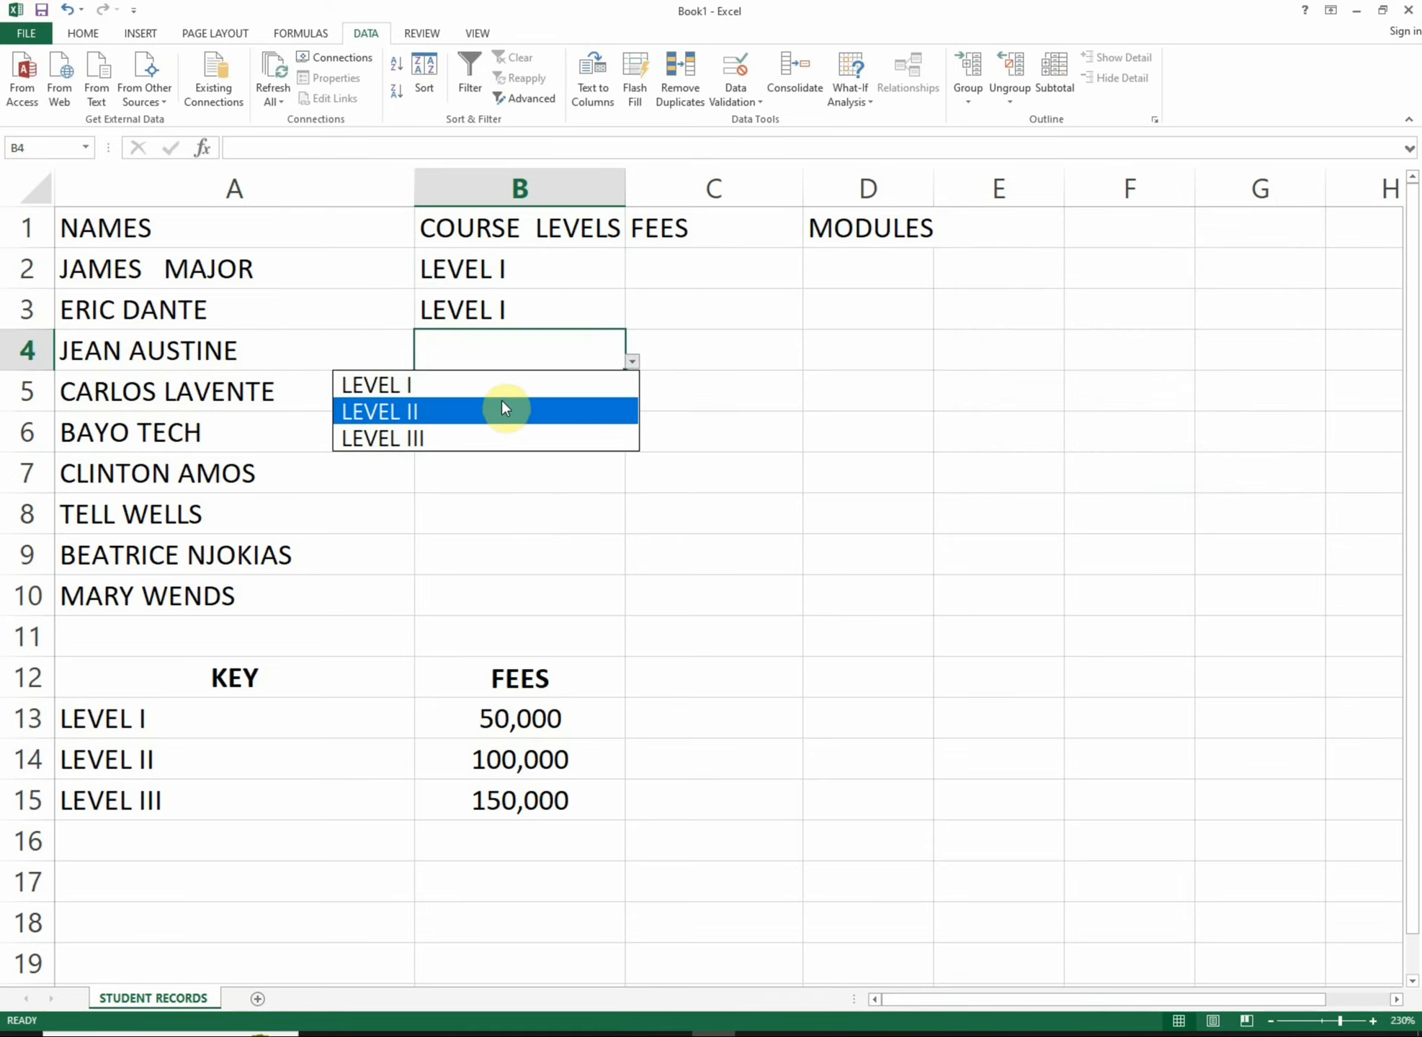
click(502, 432)
click(533, 400)
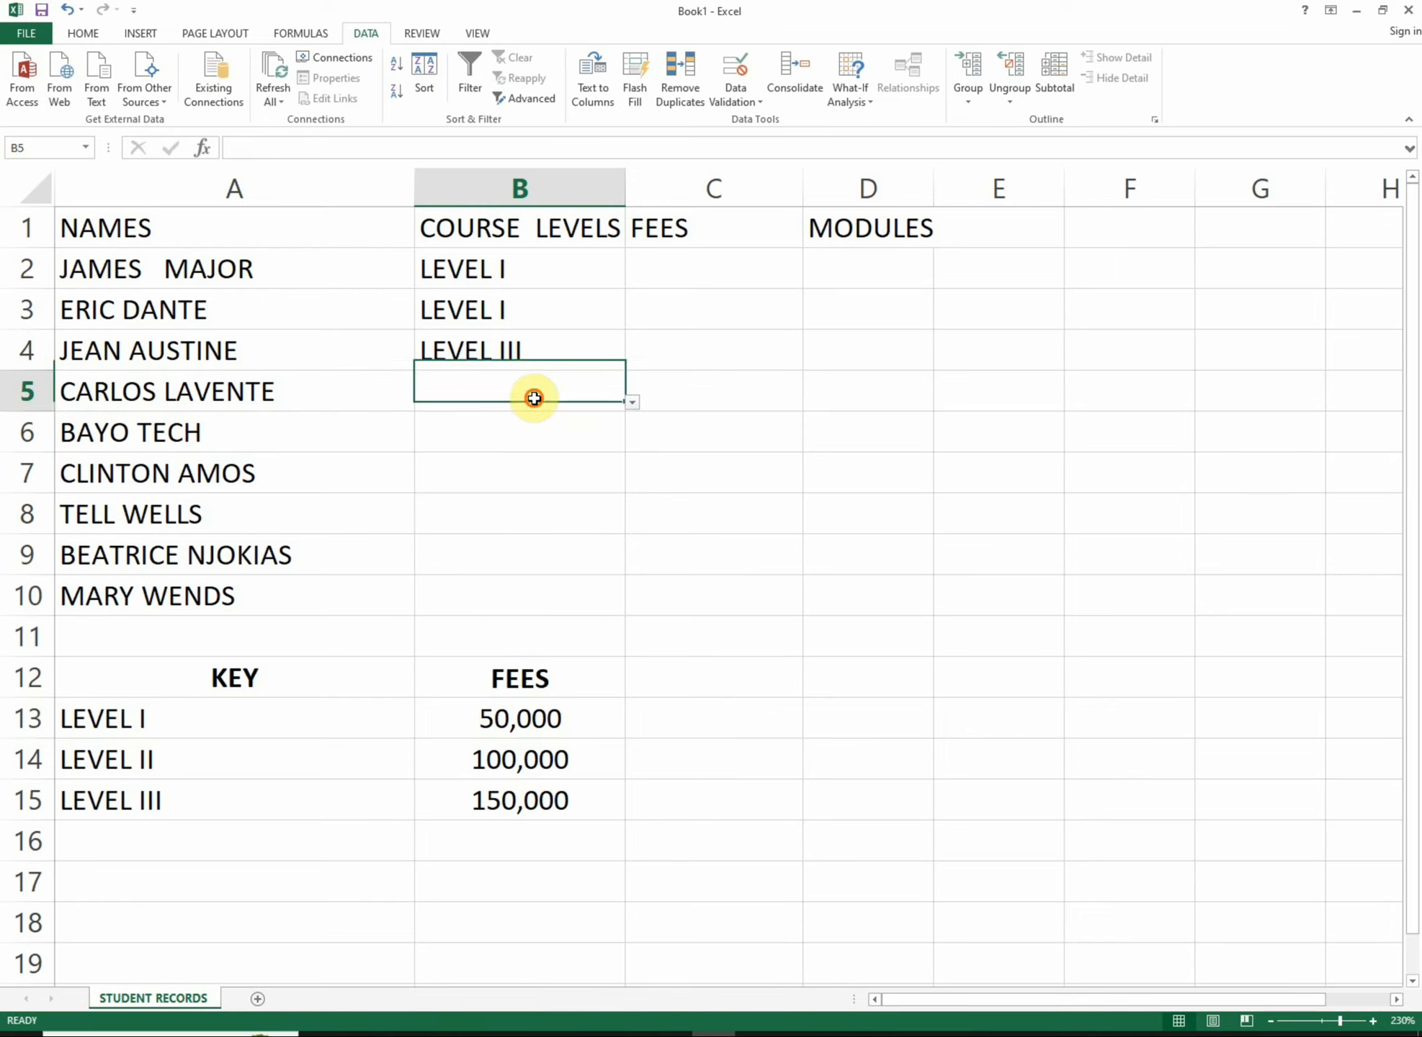
click(634, 409)
click(465, 479)
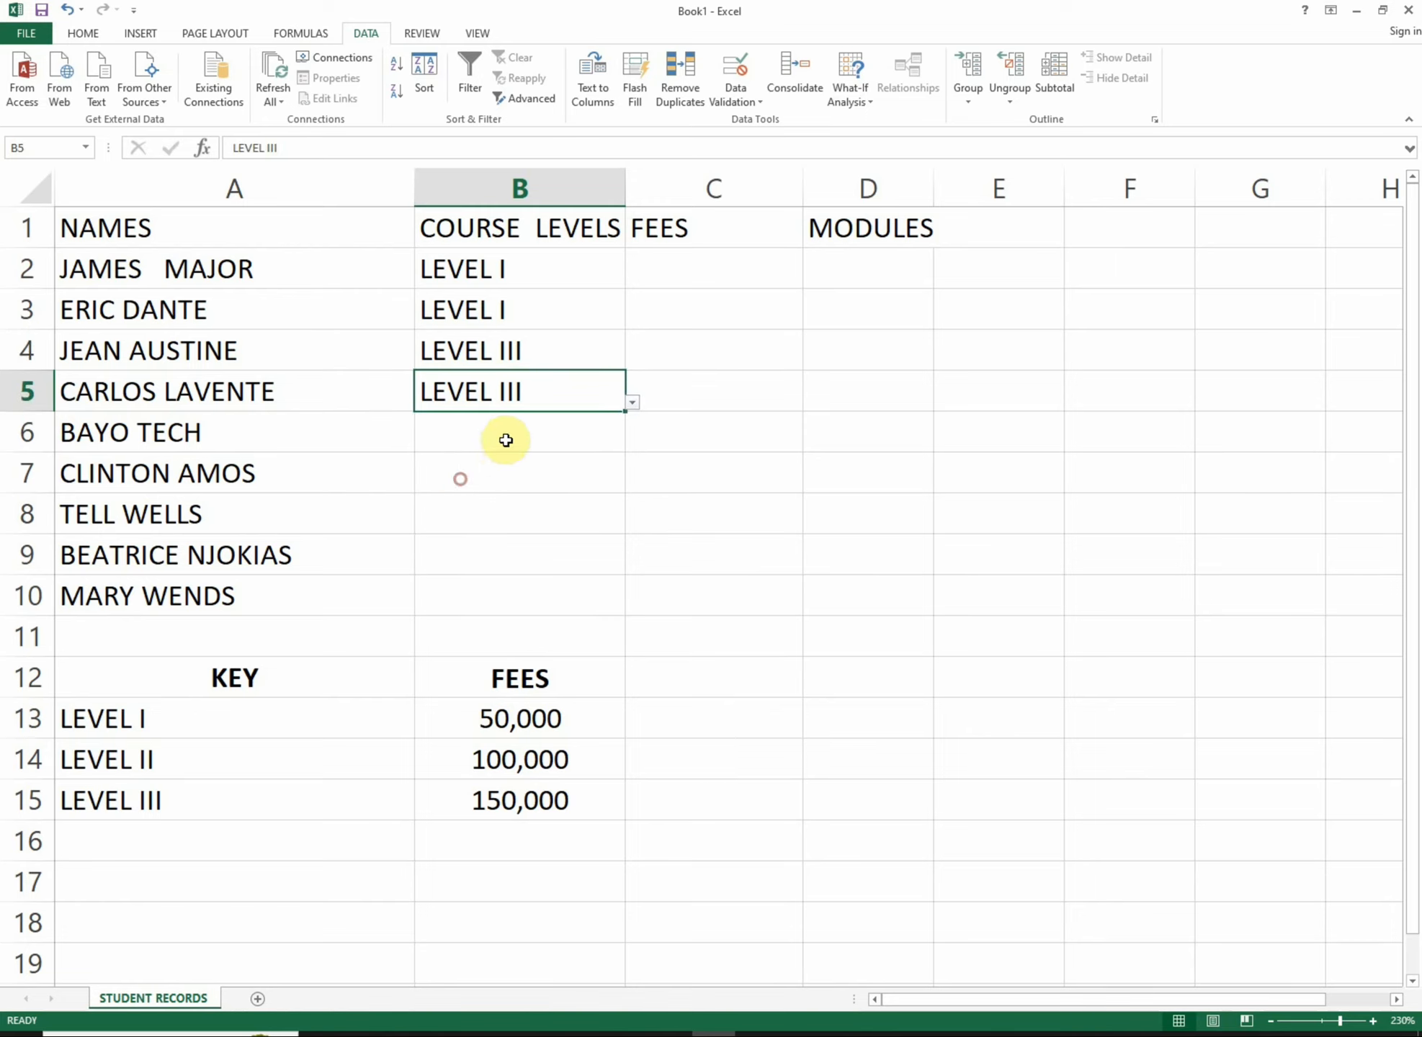
Choose LEVEL II from the validation list as the course level in cells B6, B7 and B8
click(504, 440)
click(632, 443)
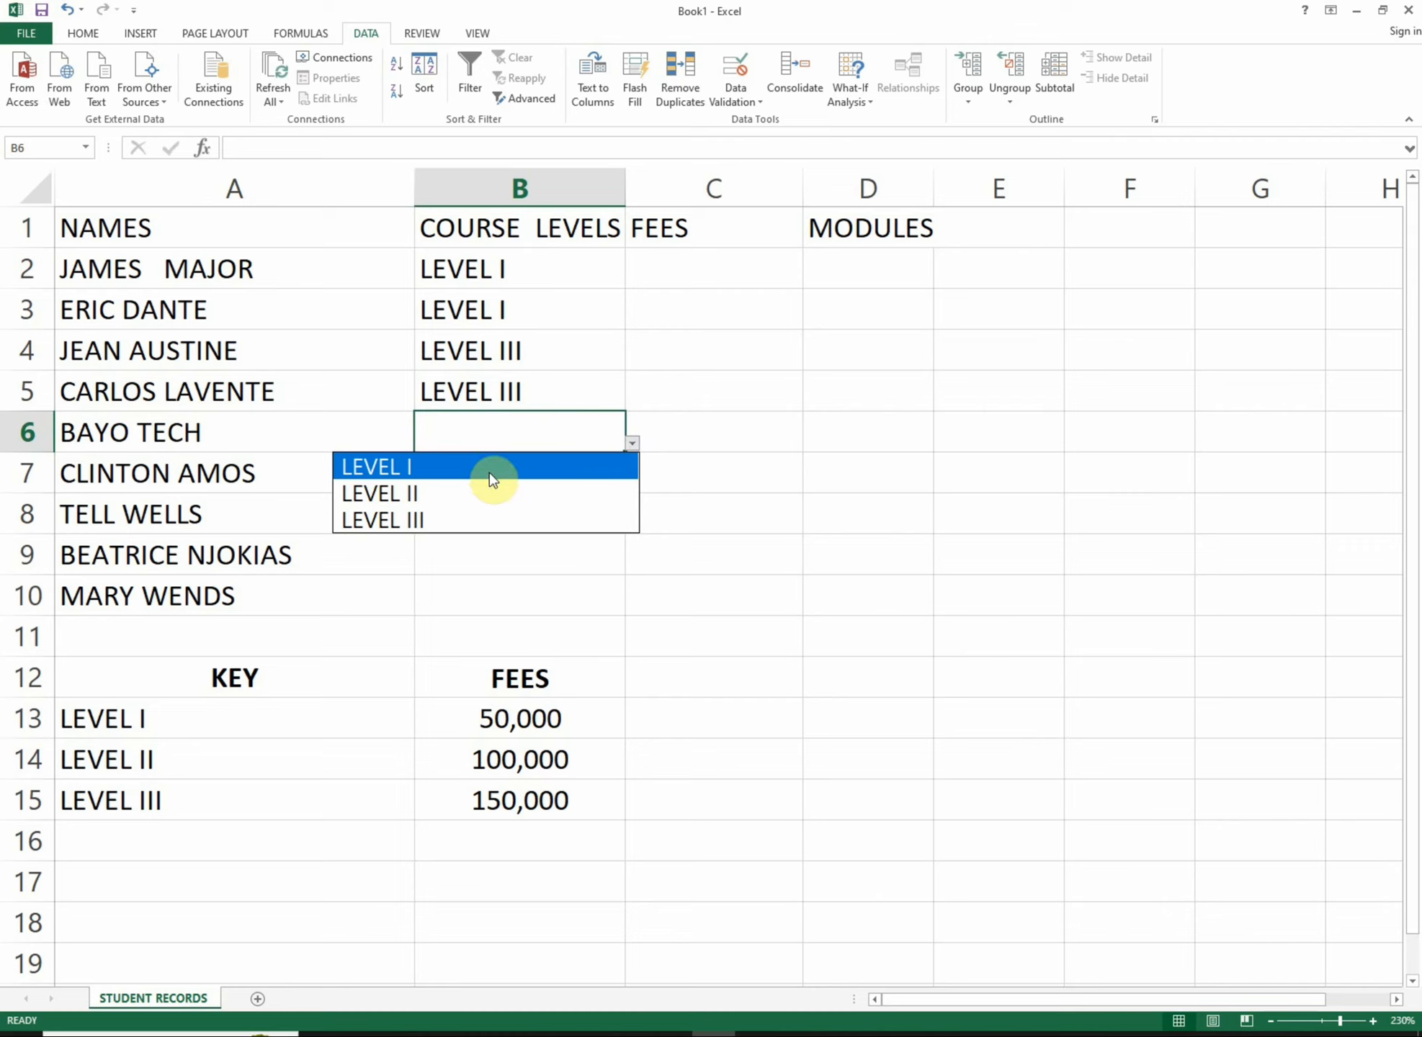
click(488, 493)
click(517, 472)
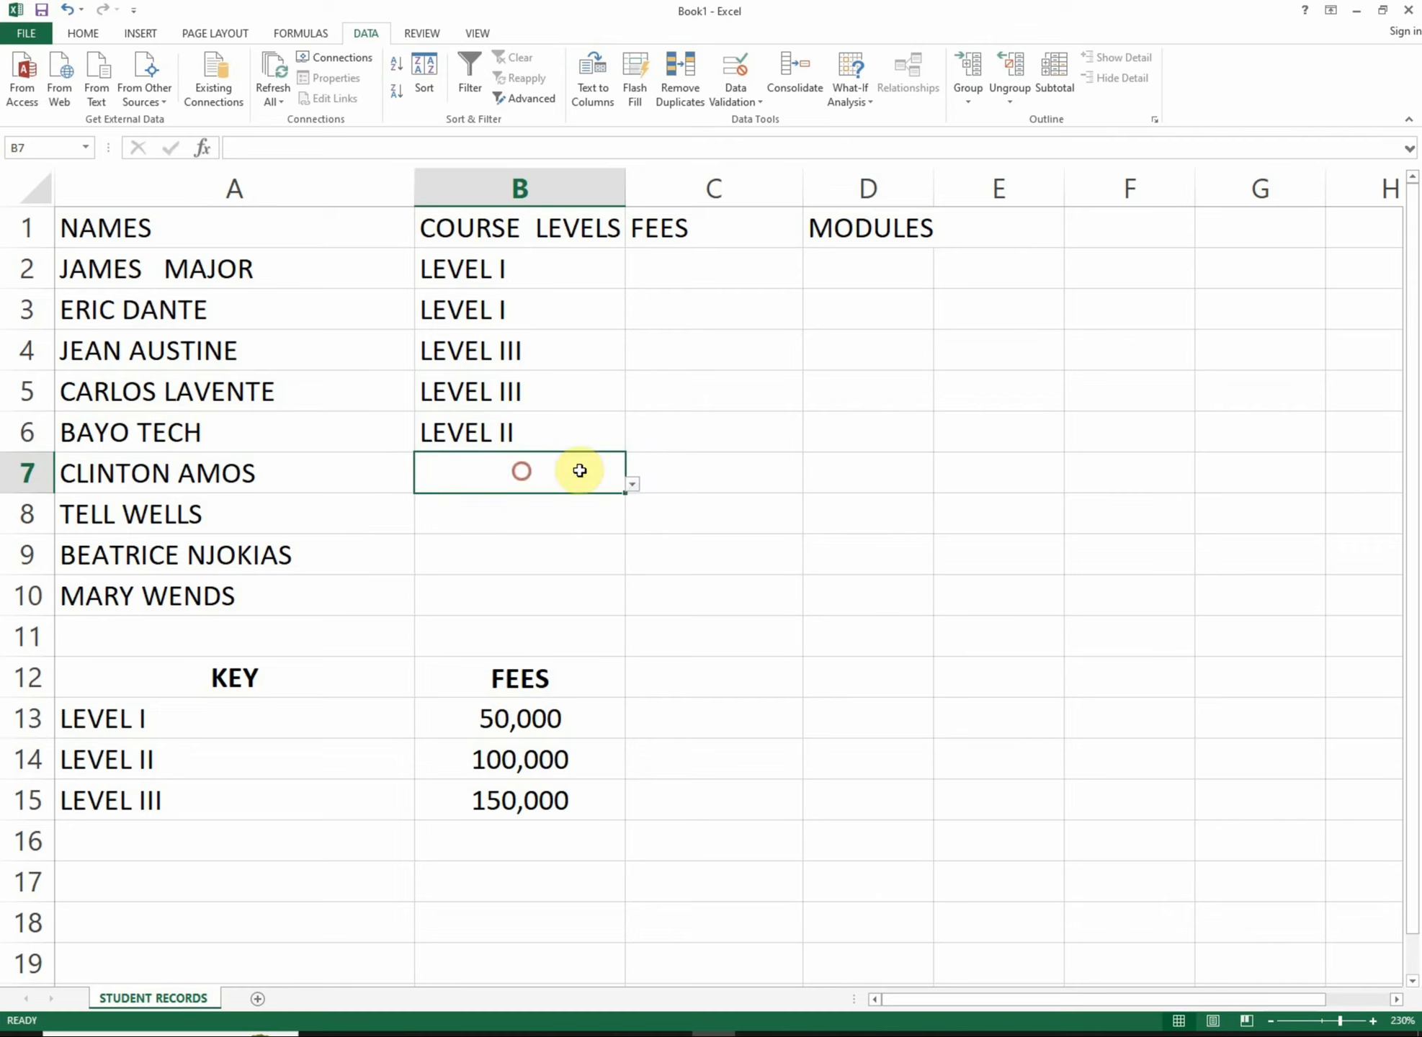
click(632, 485)
click(501, 533)
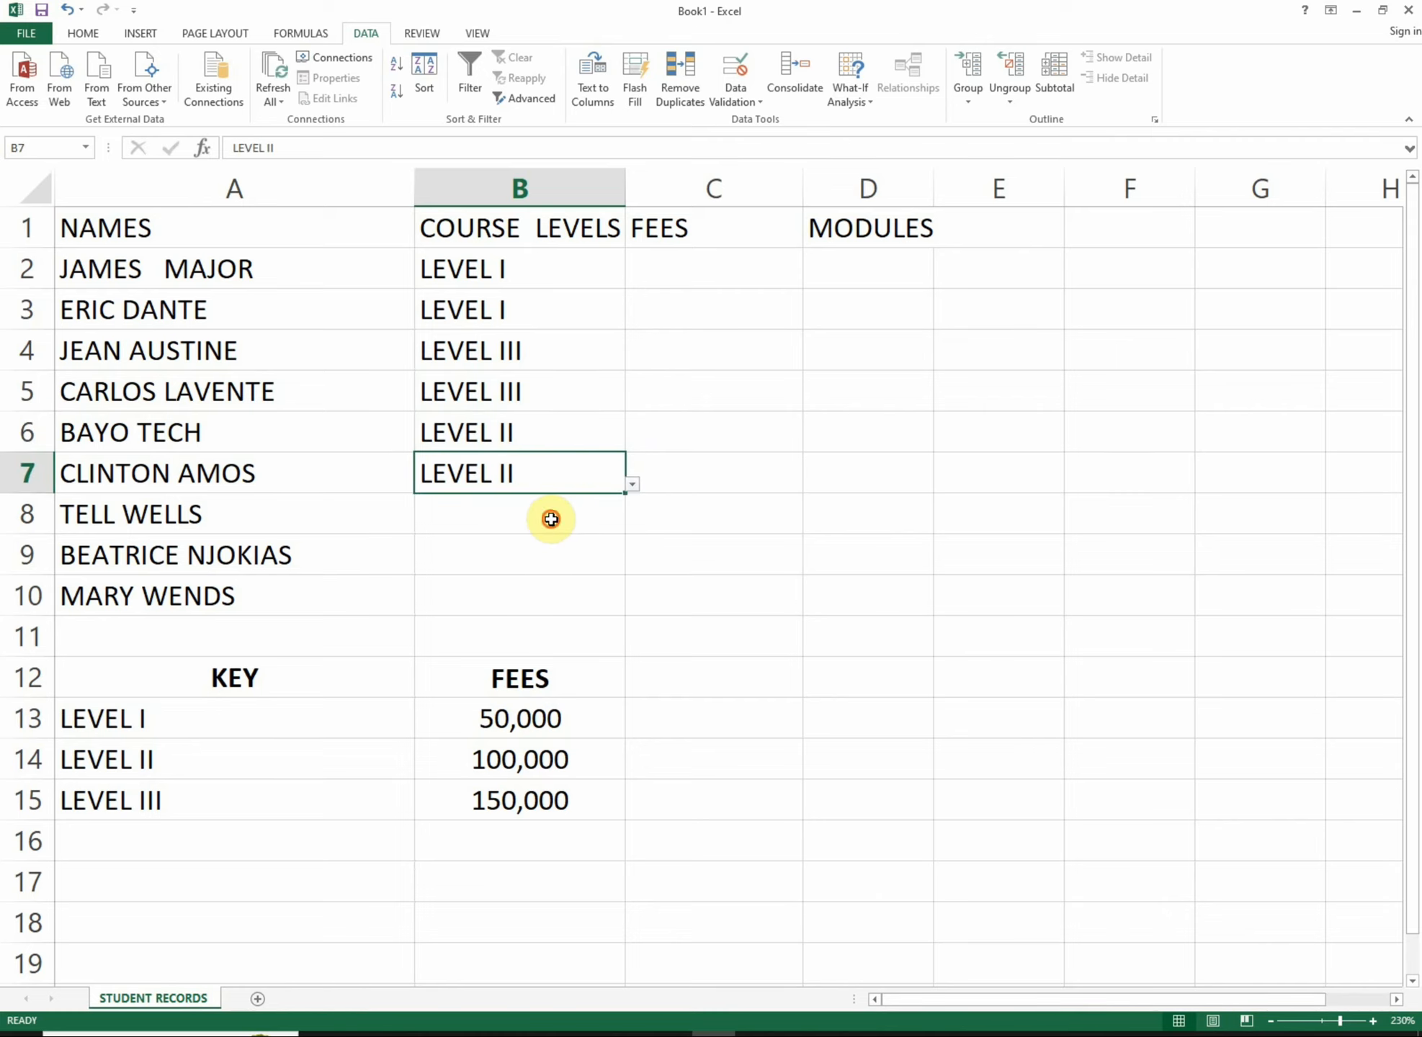
click(552, 518)
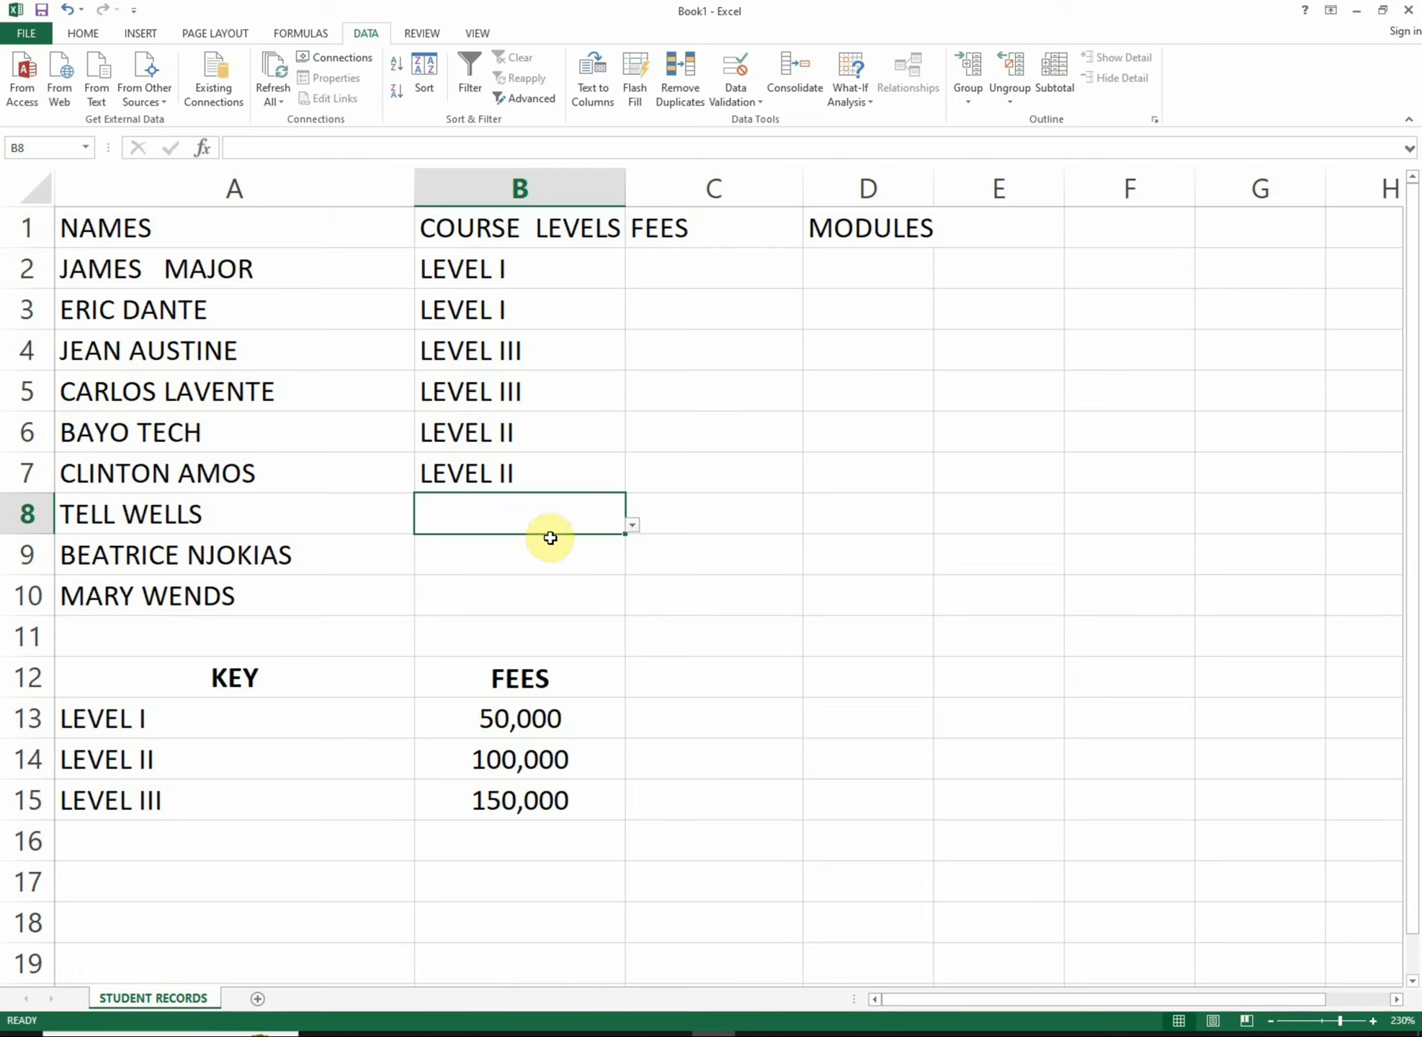
click(633, 523)
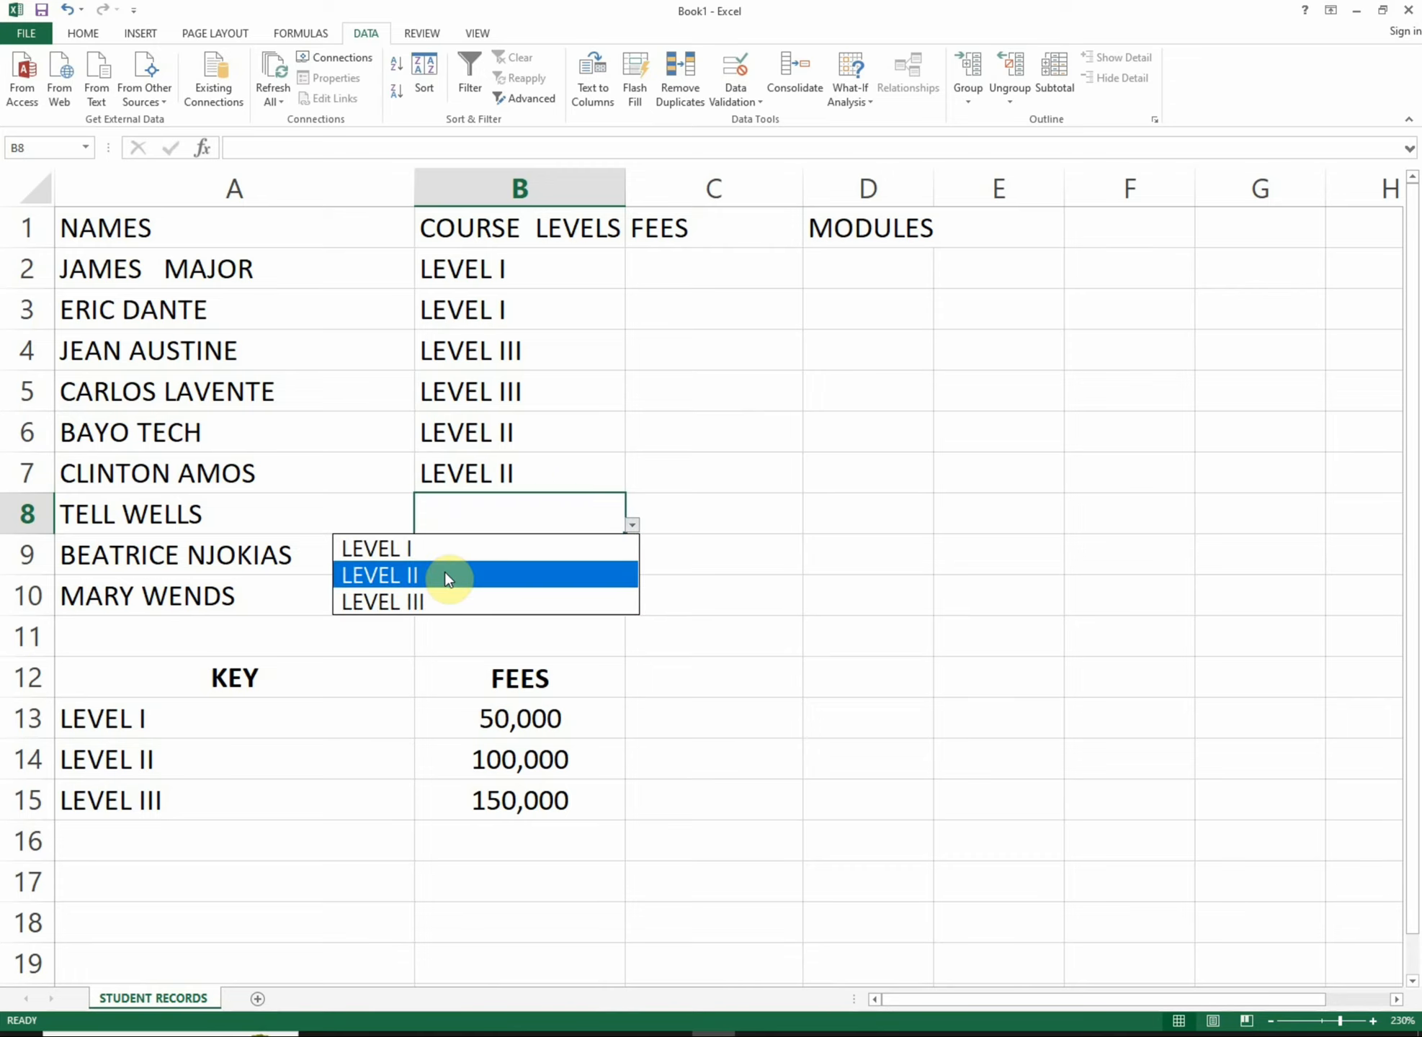
click(444, 575)
Choose LEVEL III as the course level in cell B9 and LEVEL I in cell B10
click(471, 551)
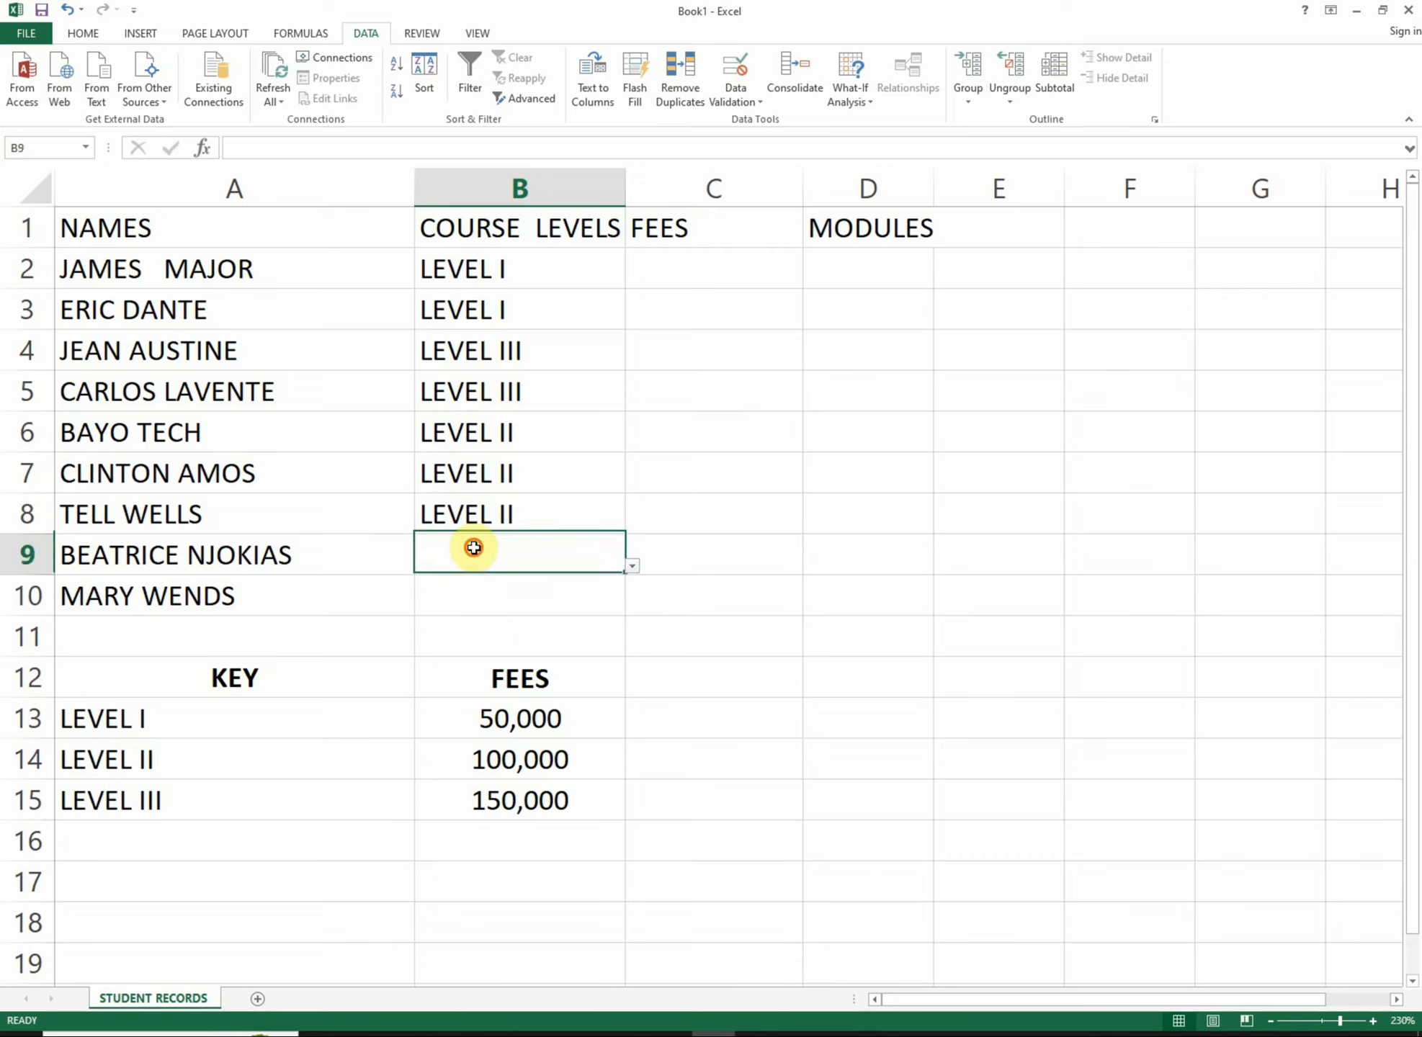
click(630, 569)
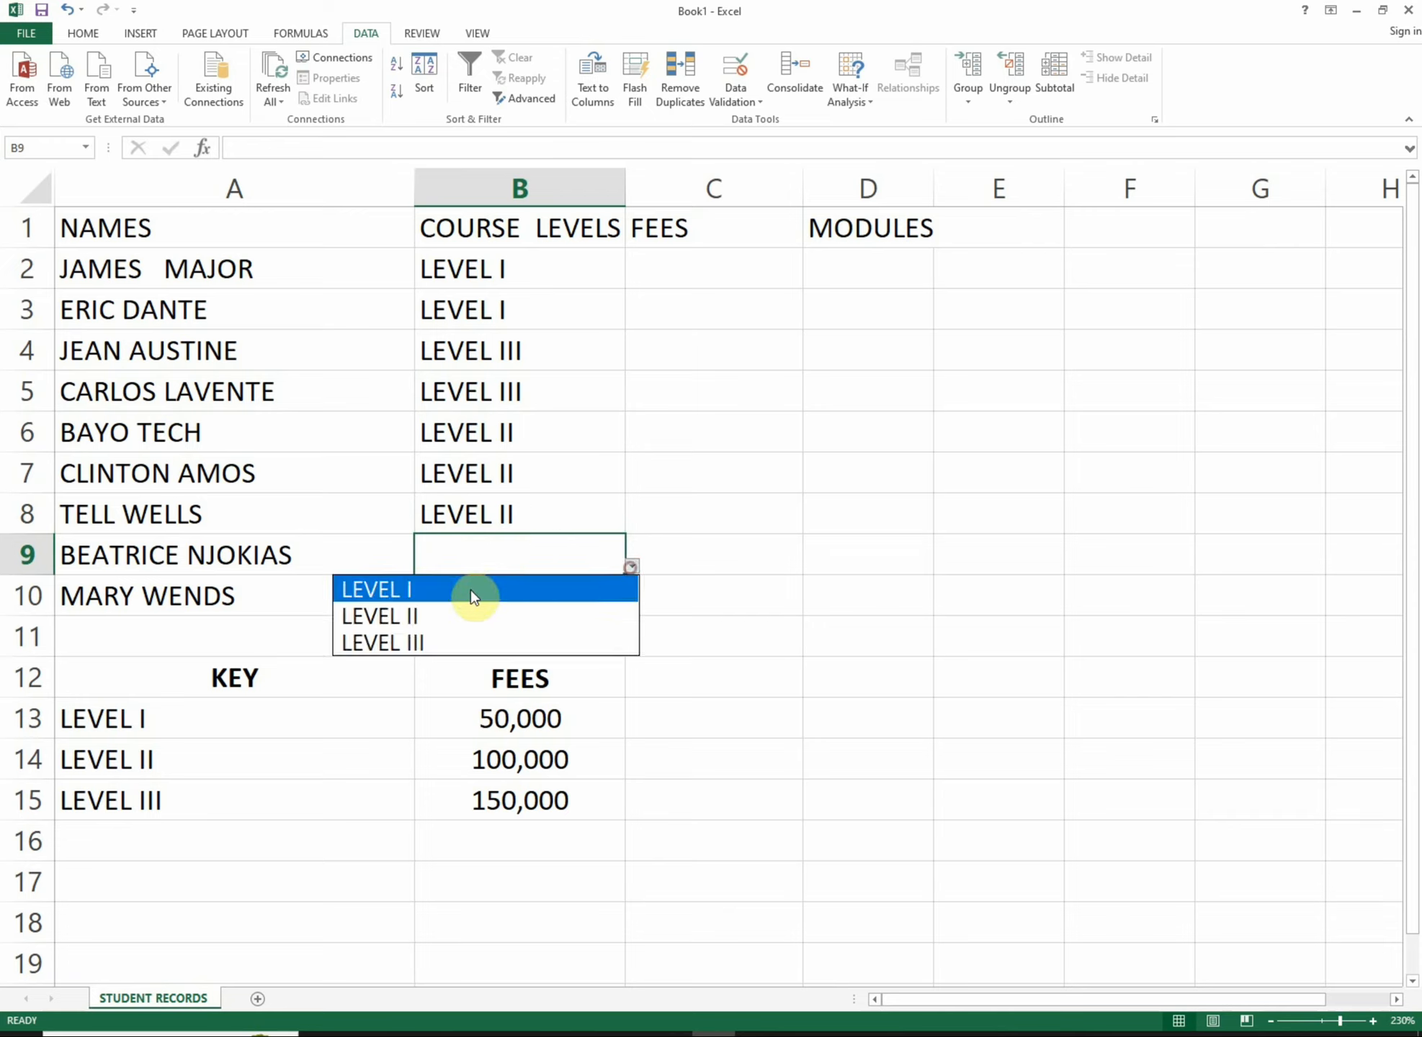
click(453, 640)
click(524, 589)
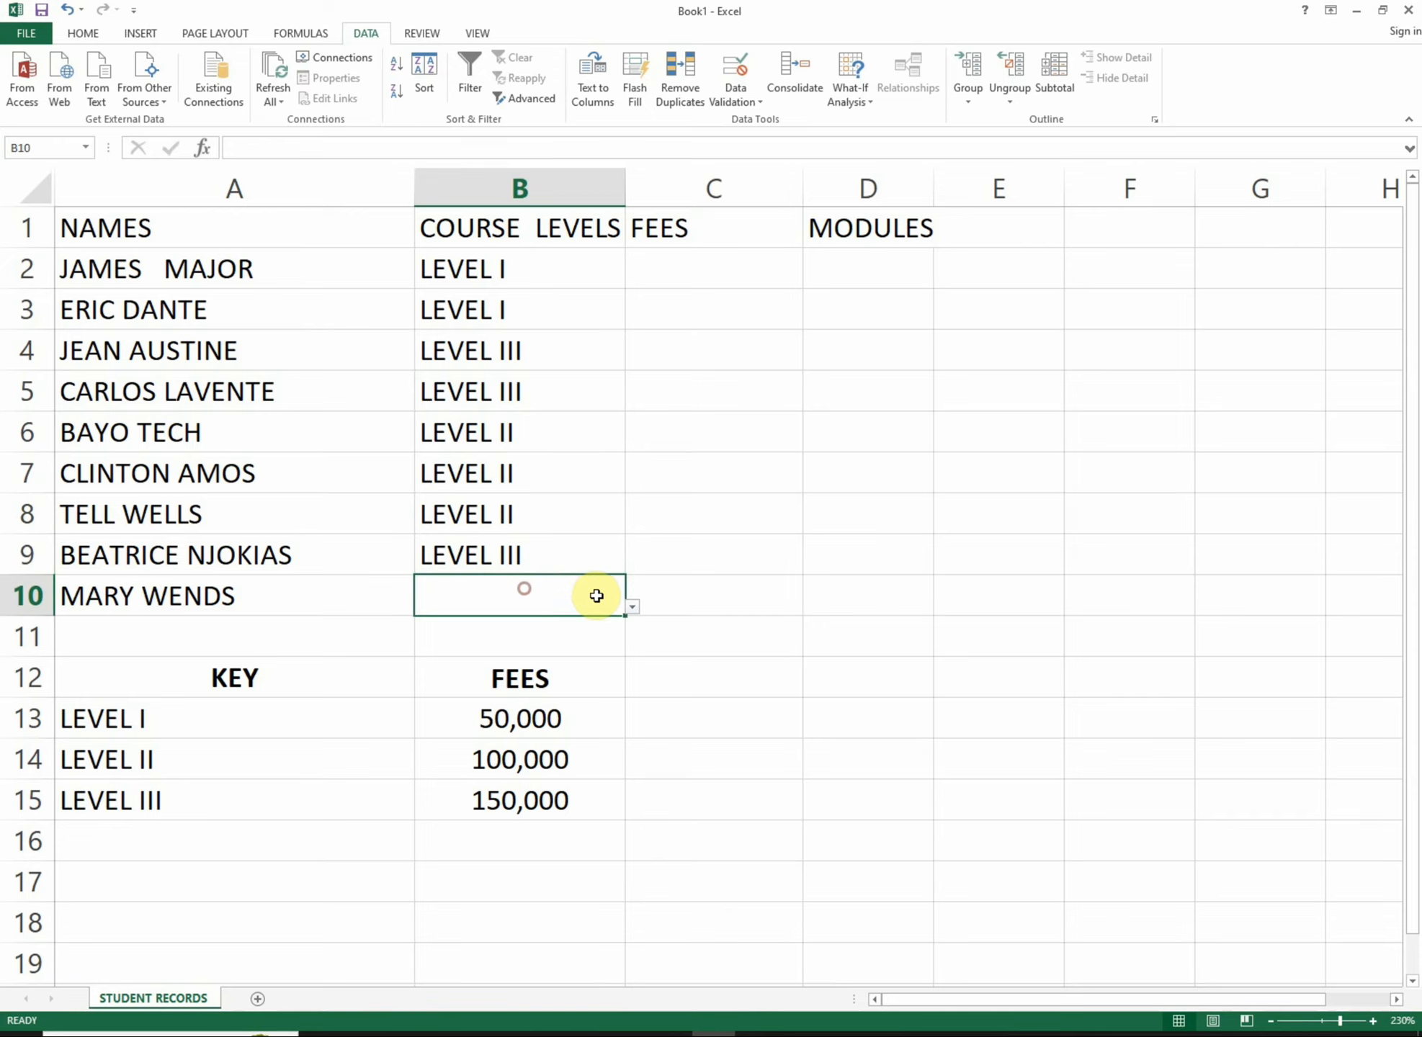
click(631, 607)
click(452, 638)
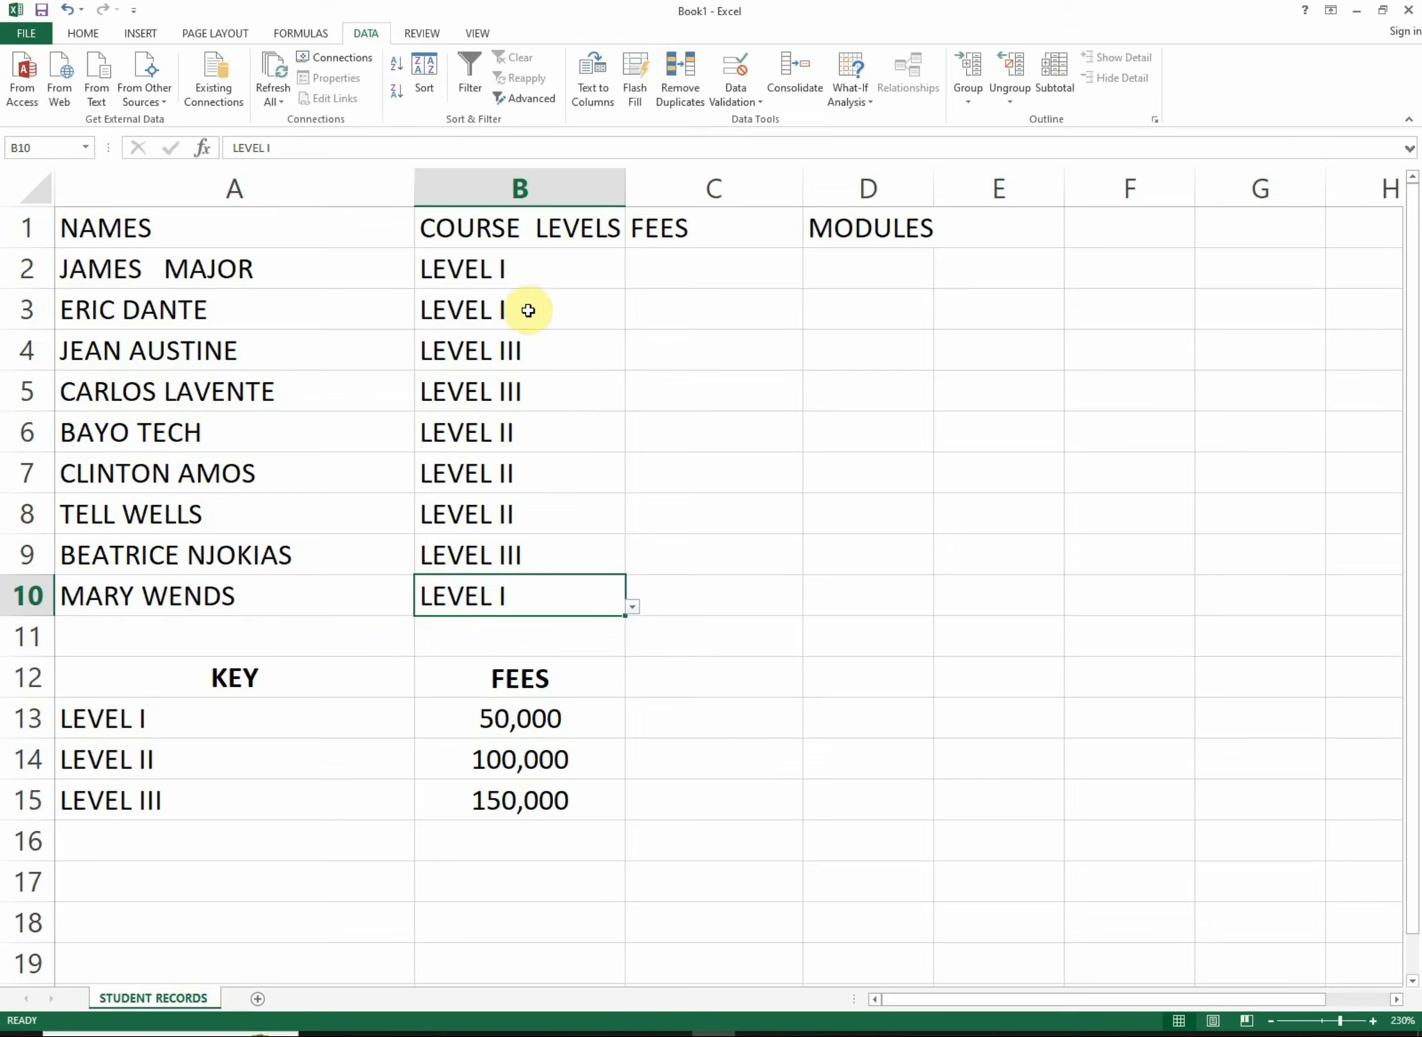
Change the course level in cell B4 to LEVEL I using its validation list
click(536, 275)
click(542, 317)
click(546, 354)
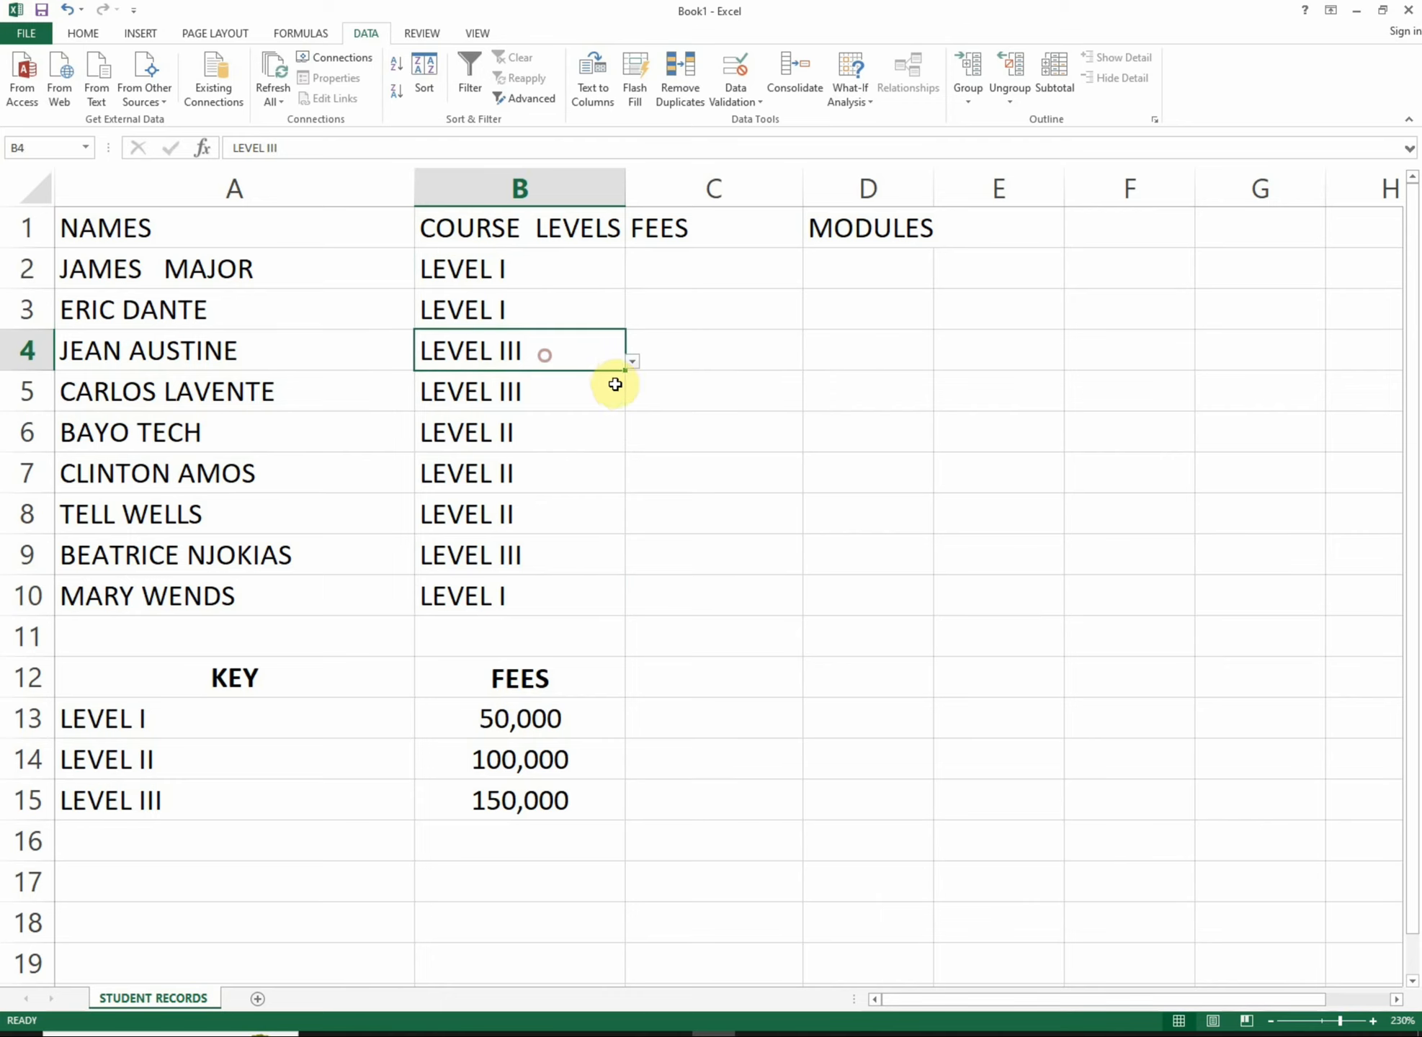
click(630, 365)
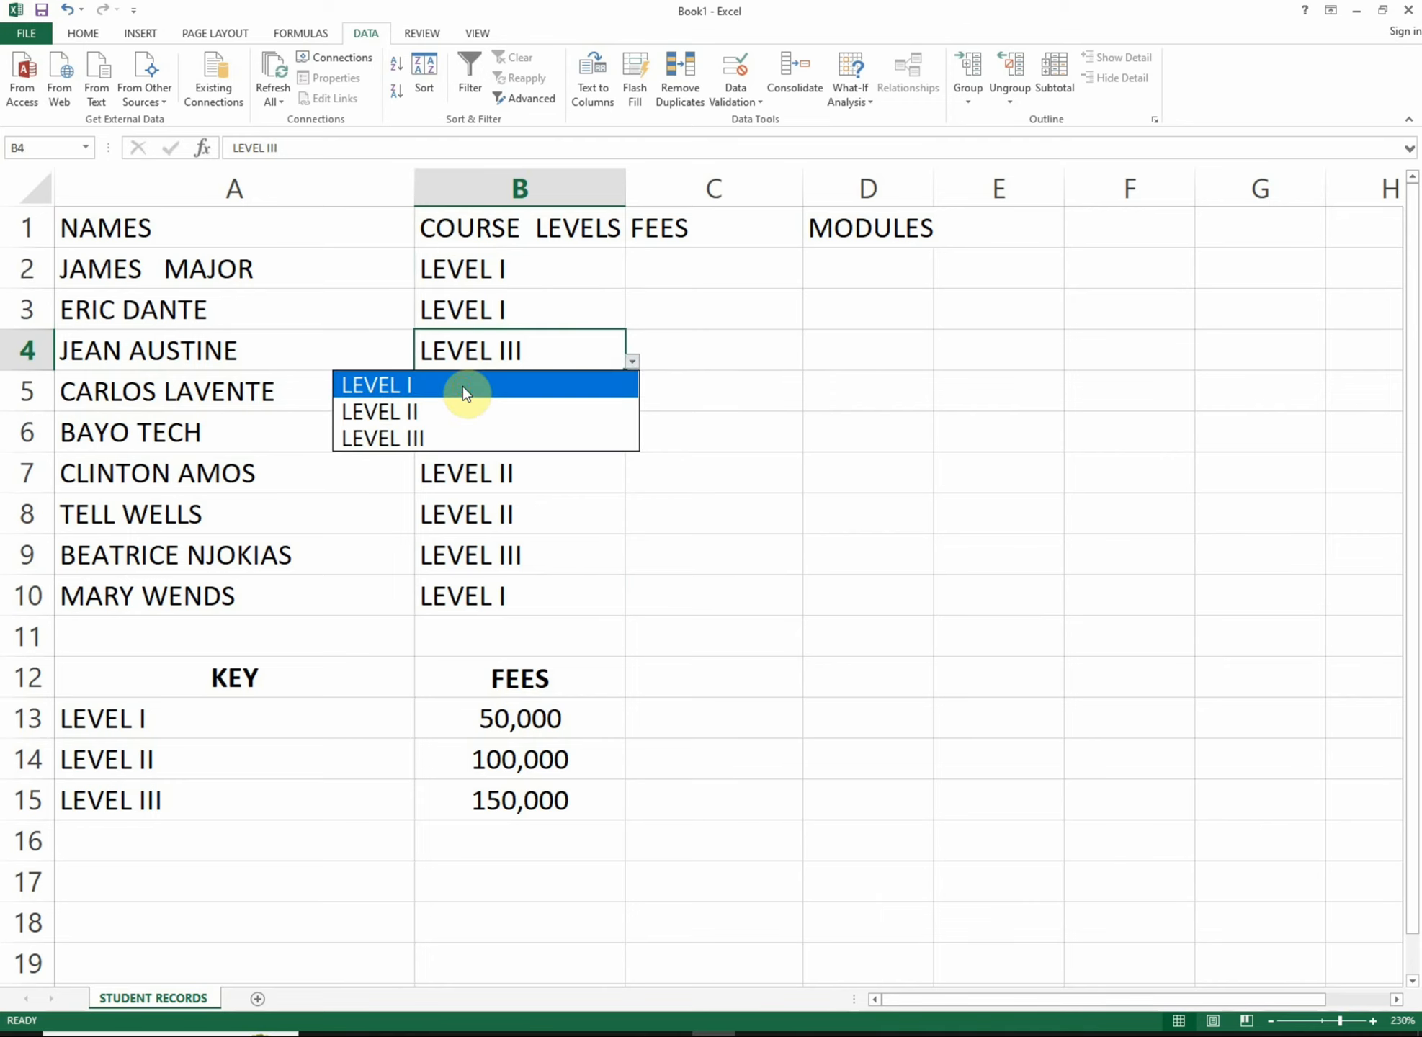
click(466, 387)
Choose LEVEL II from the validation list as the course level in cells B5, B6 and B7
click(513, 389)
click(632, 402)
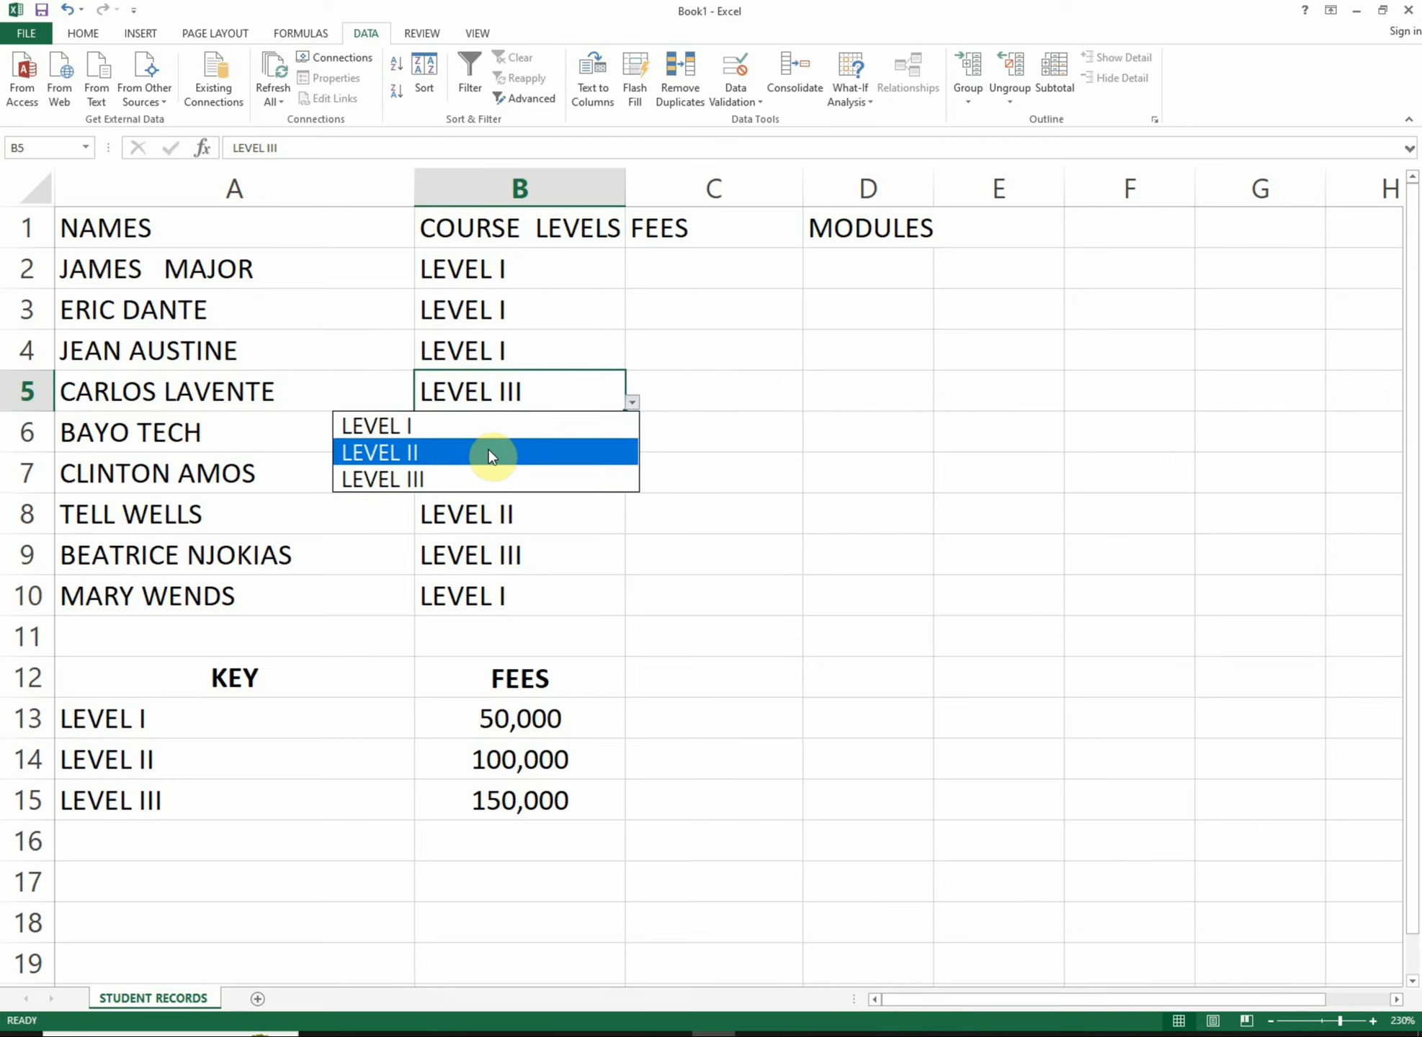
click(498, 451)
click(557, 437)
click(634, 445)
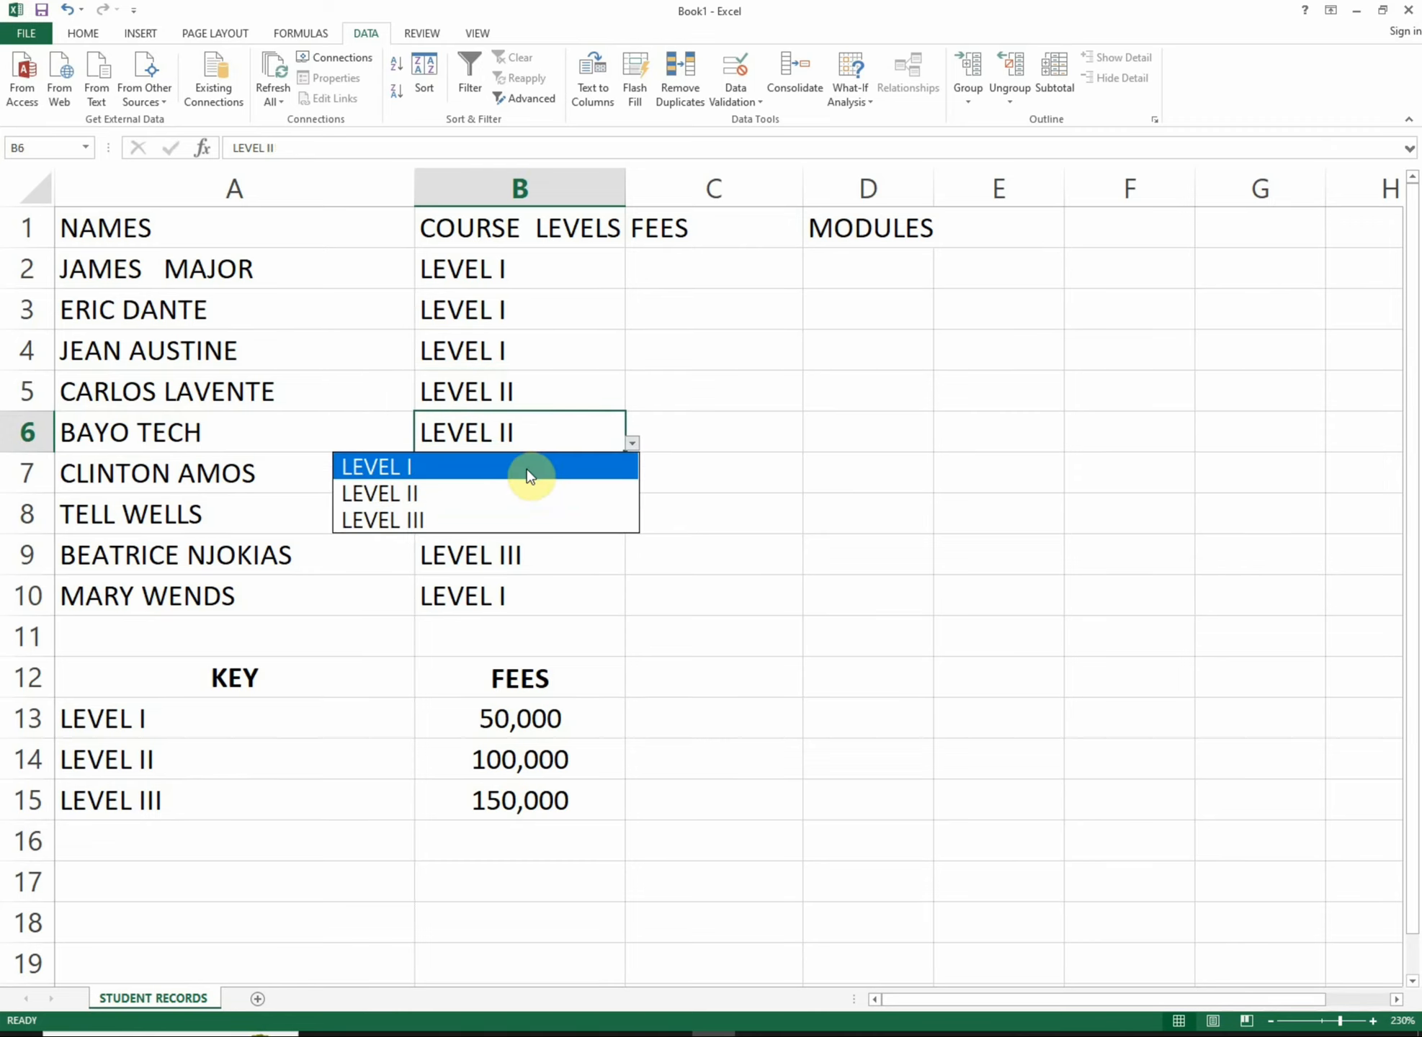
click(520, 490)
click(559, 476)
click(631, 484)
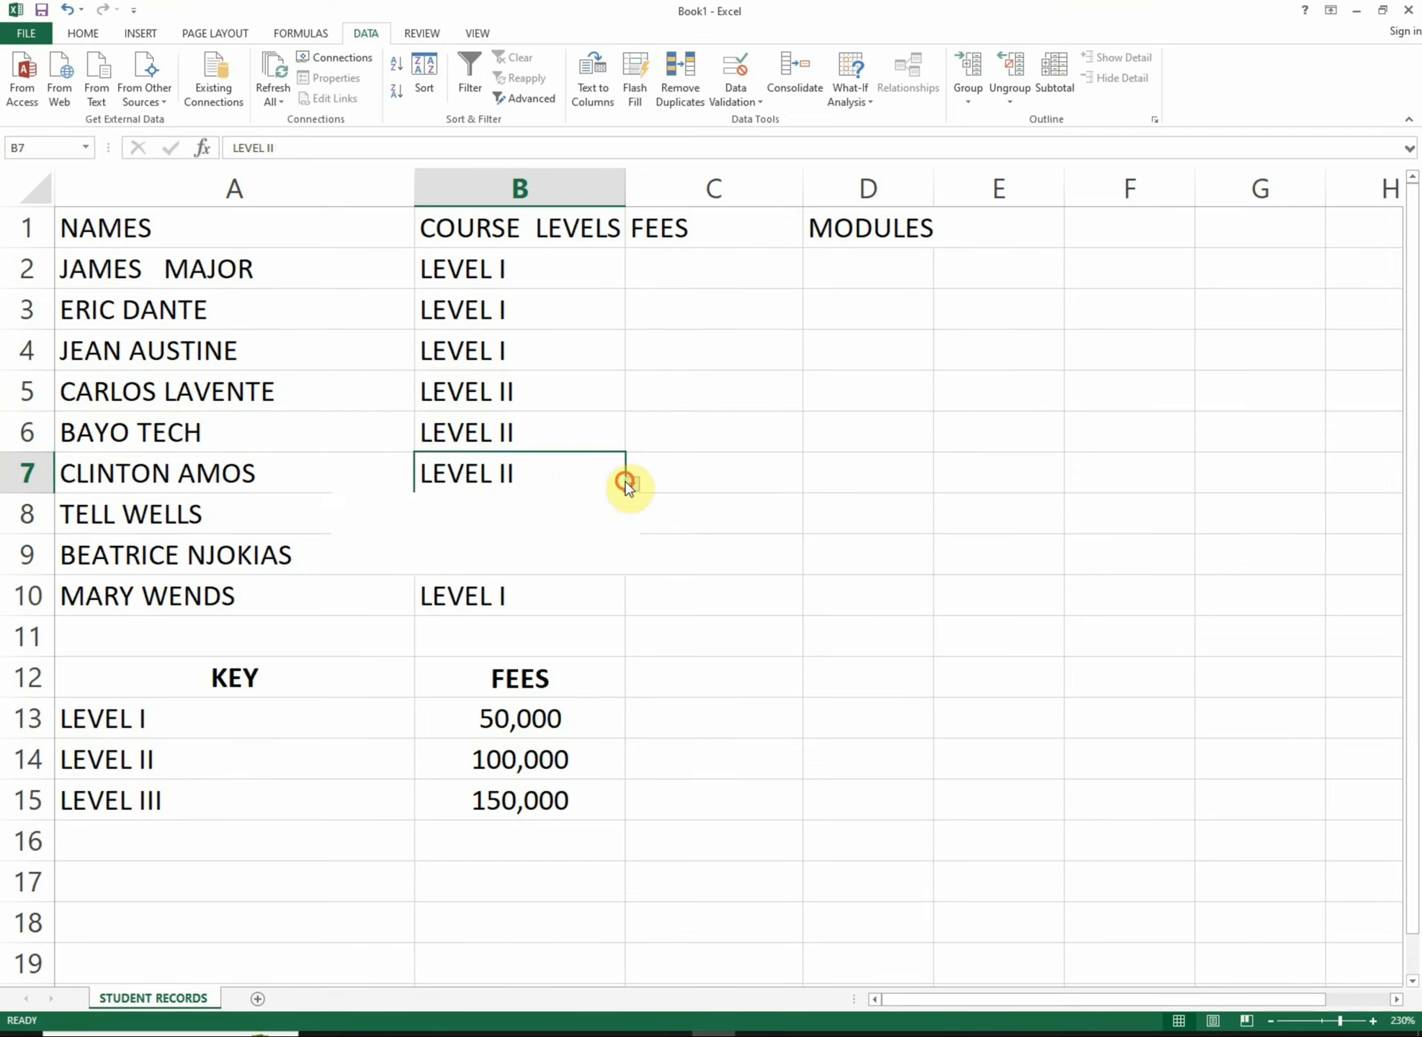
click(478, 529)
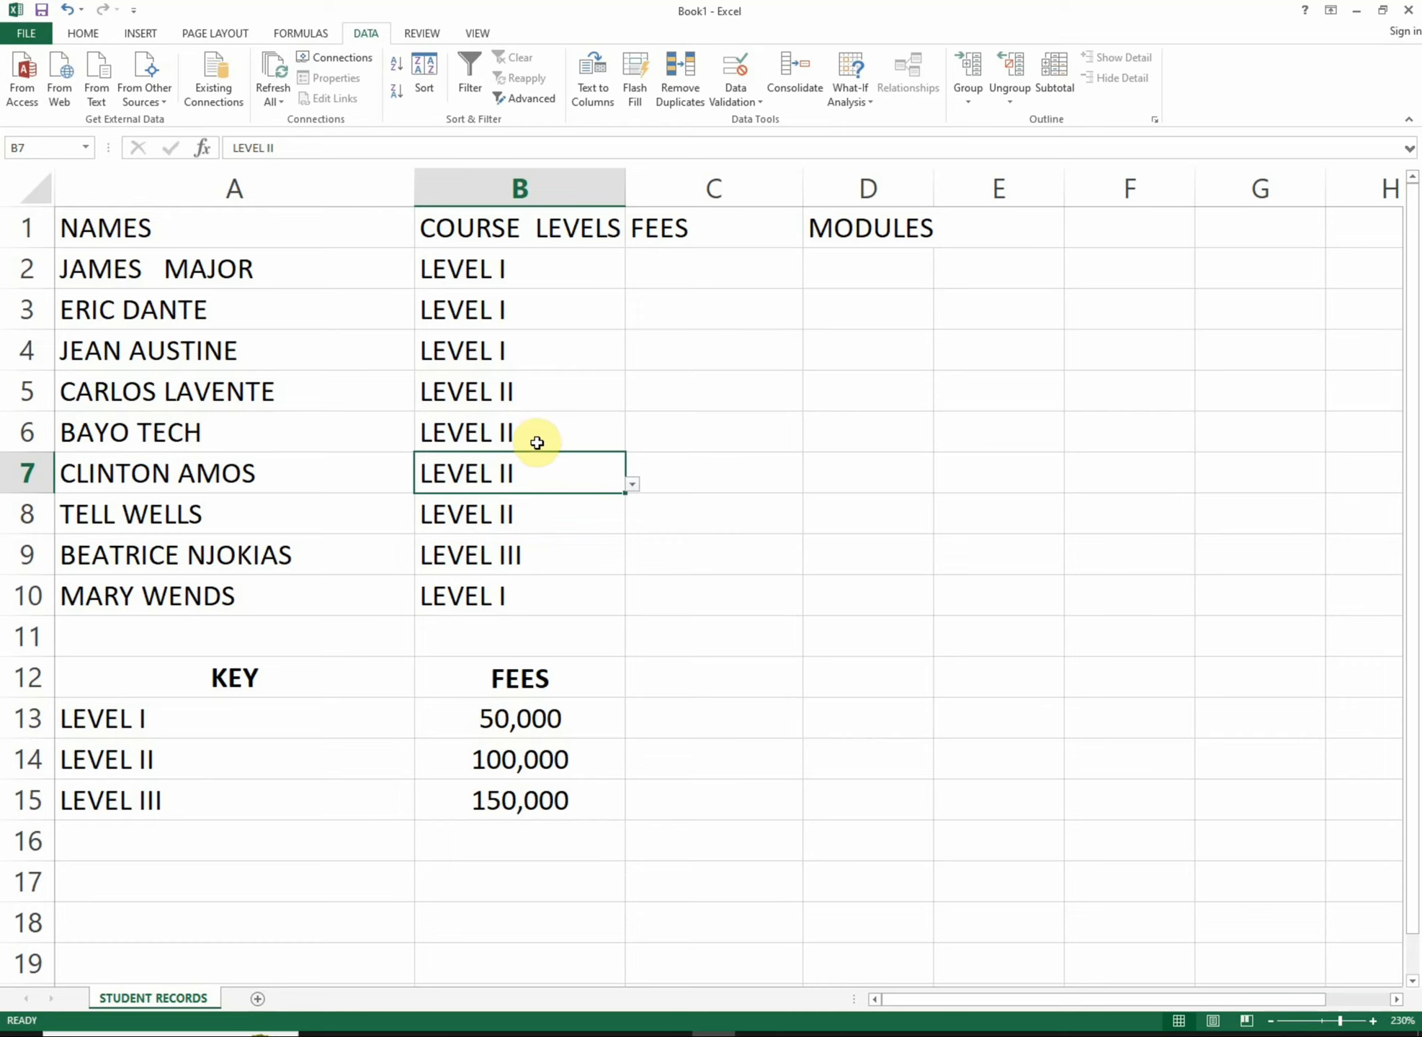
Choose LEVEL III from the validation list as the course level in cells B8, B9 and B10
click(542, 517)
click(624, 526)
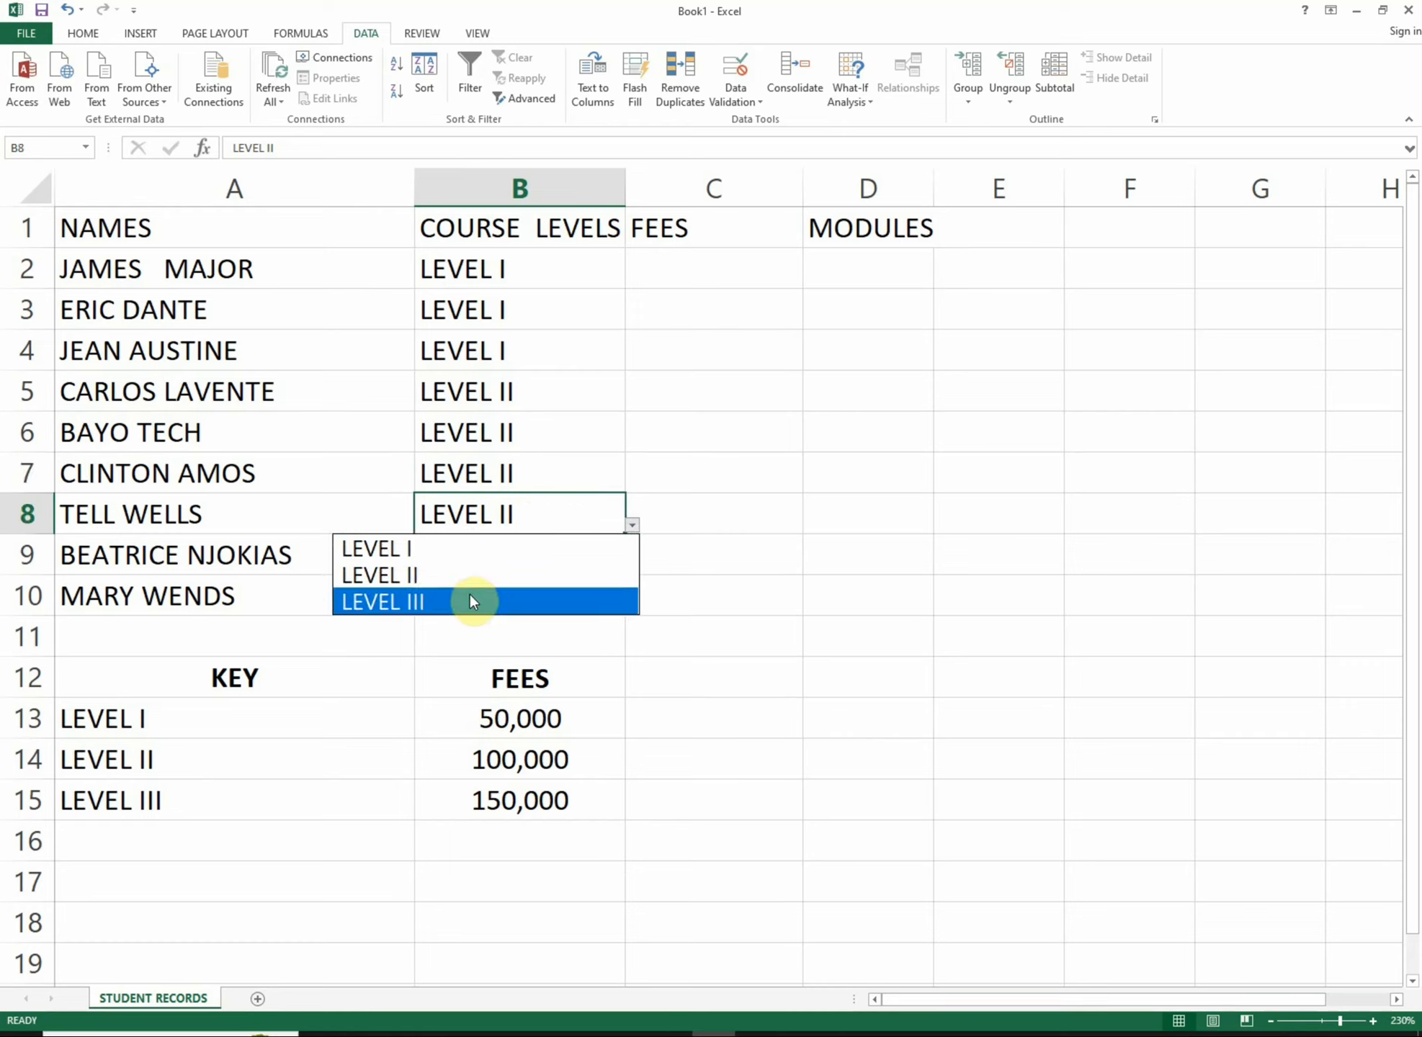
click(469, 592)
click(548, 542)
click(631, 566)
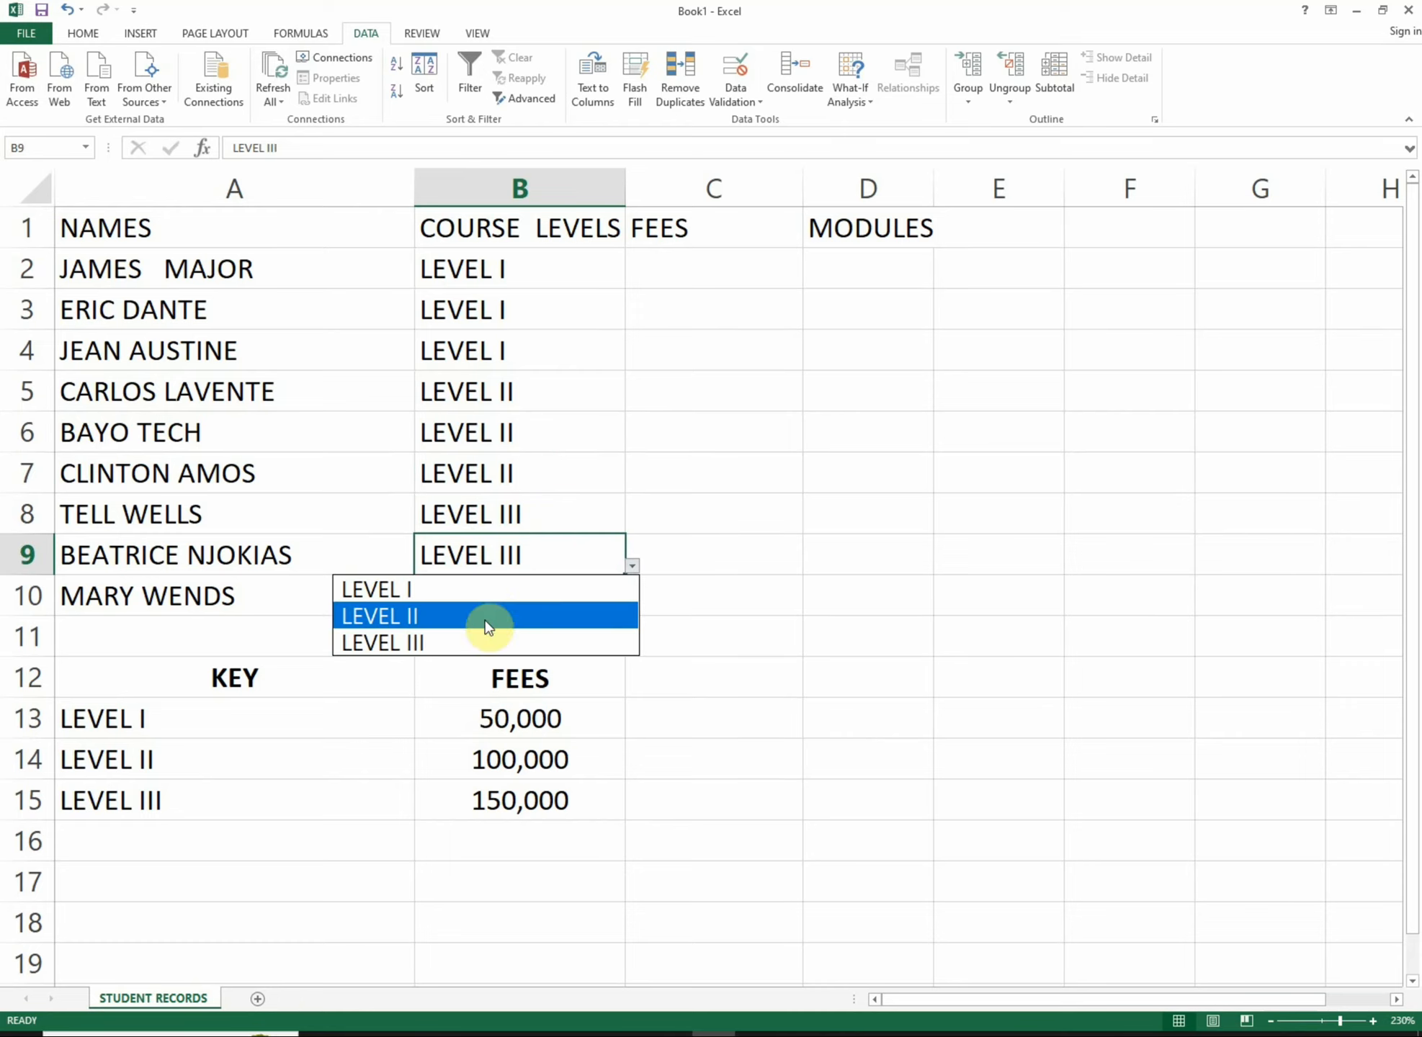
click(482, 632)
click(514, 588)
click(631, 607)
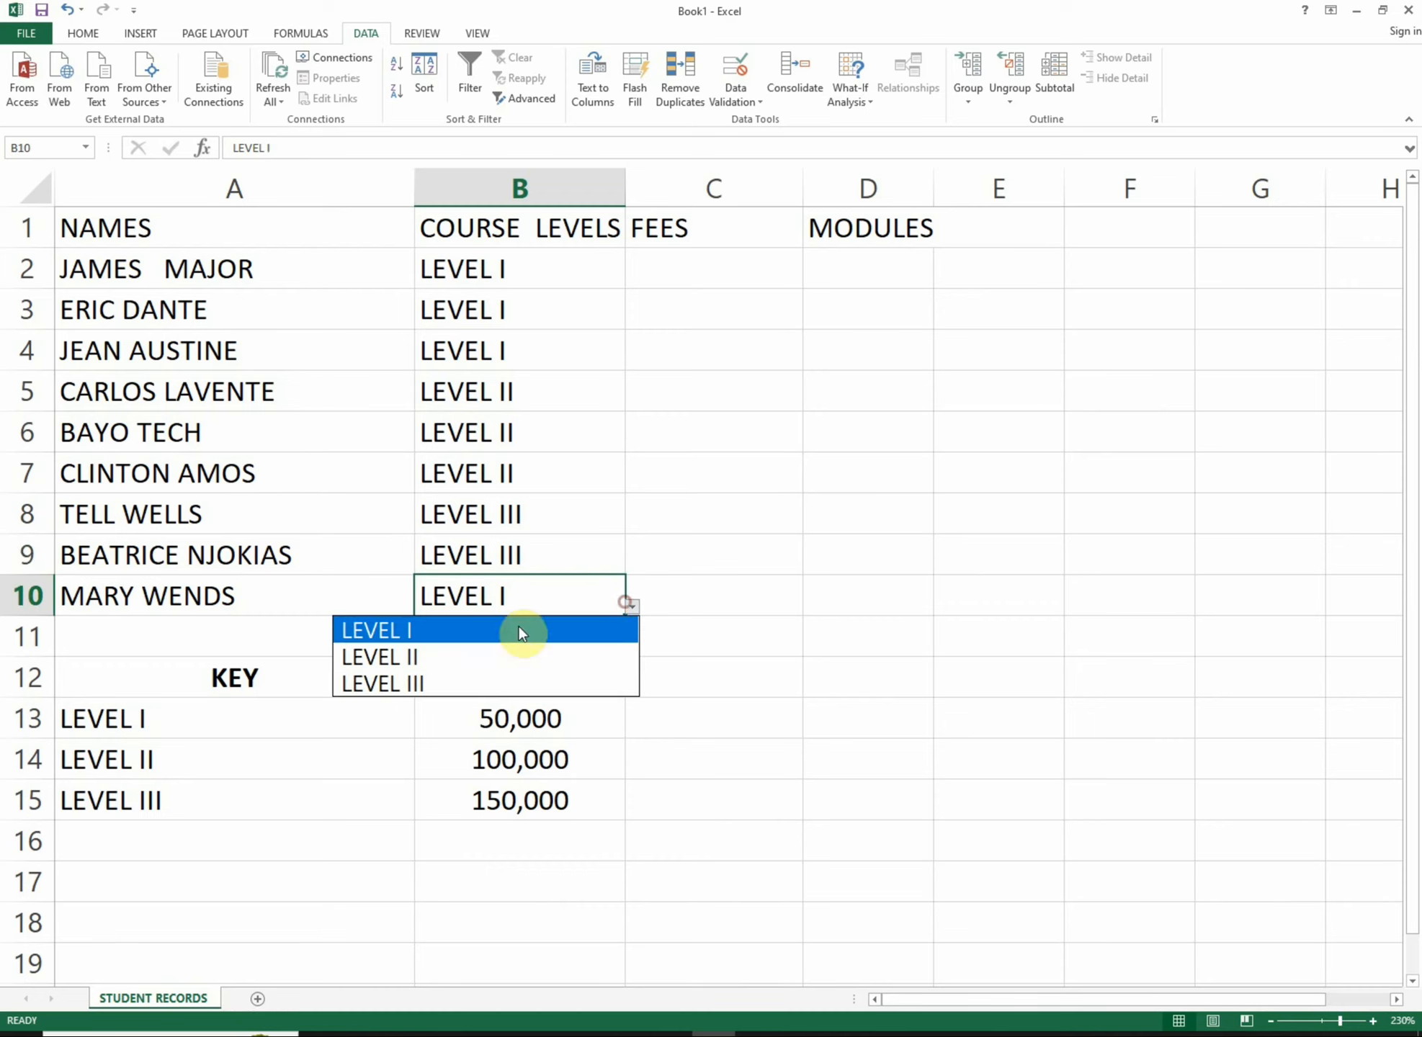
click(469, 682)
Apply list data validation to the FEES cells C2:C10 with the source $50000,$100000,$150000
drag(668, 284, 675, 582)
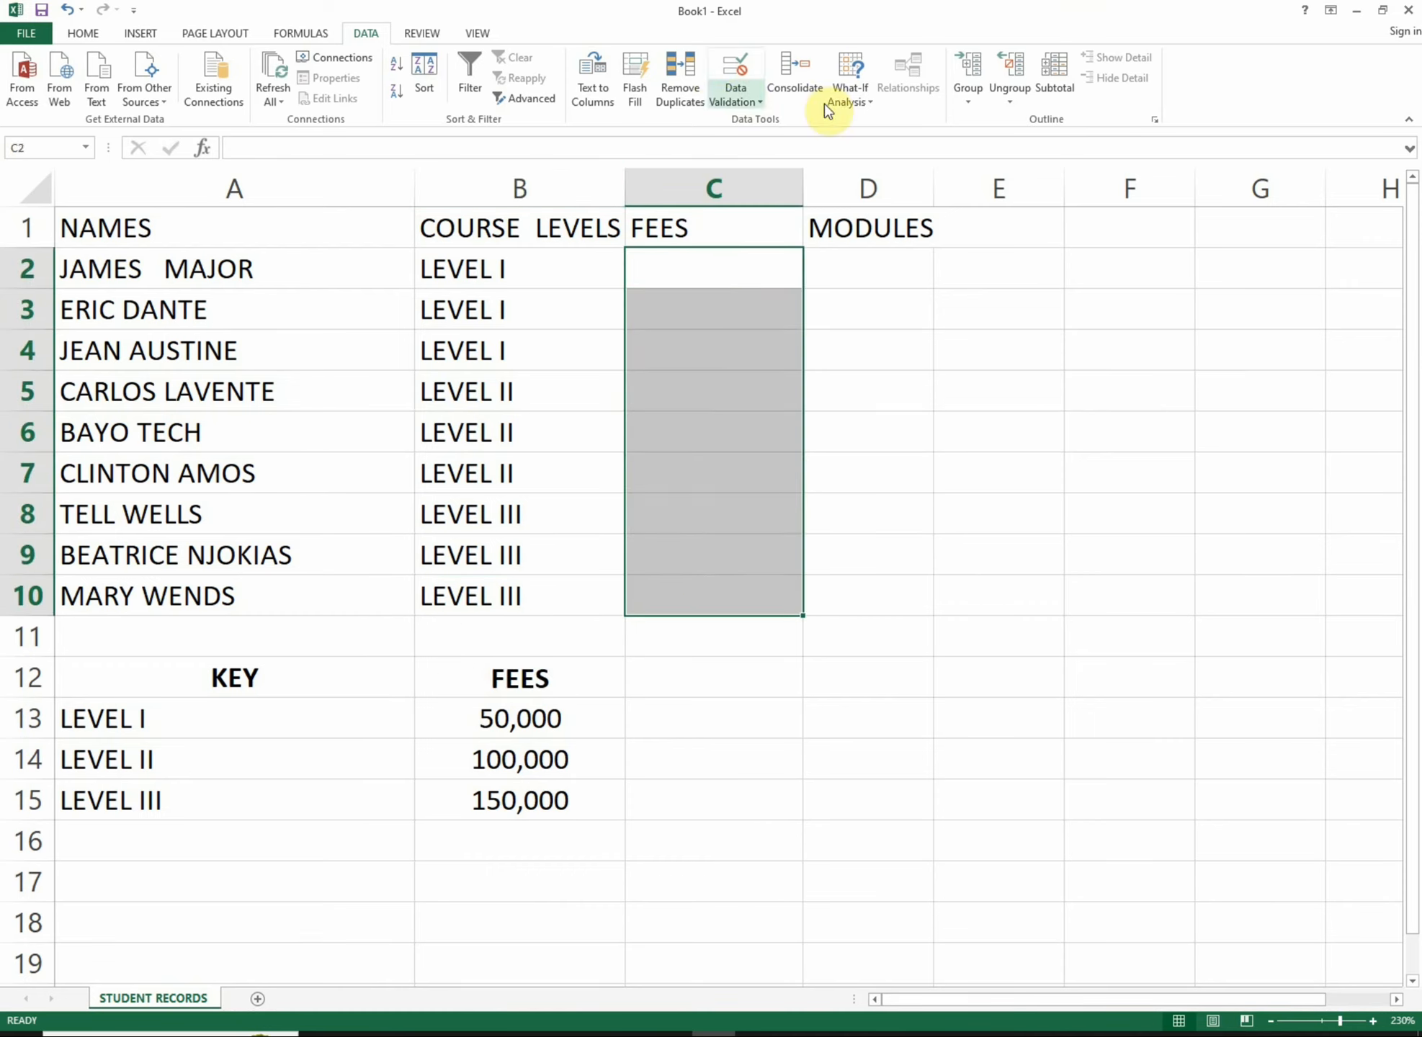
click(741, 97)
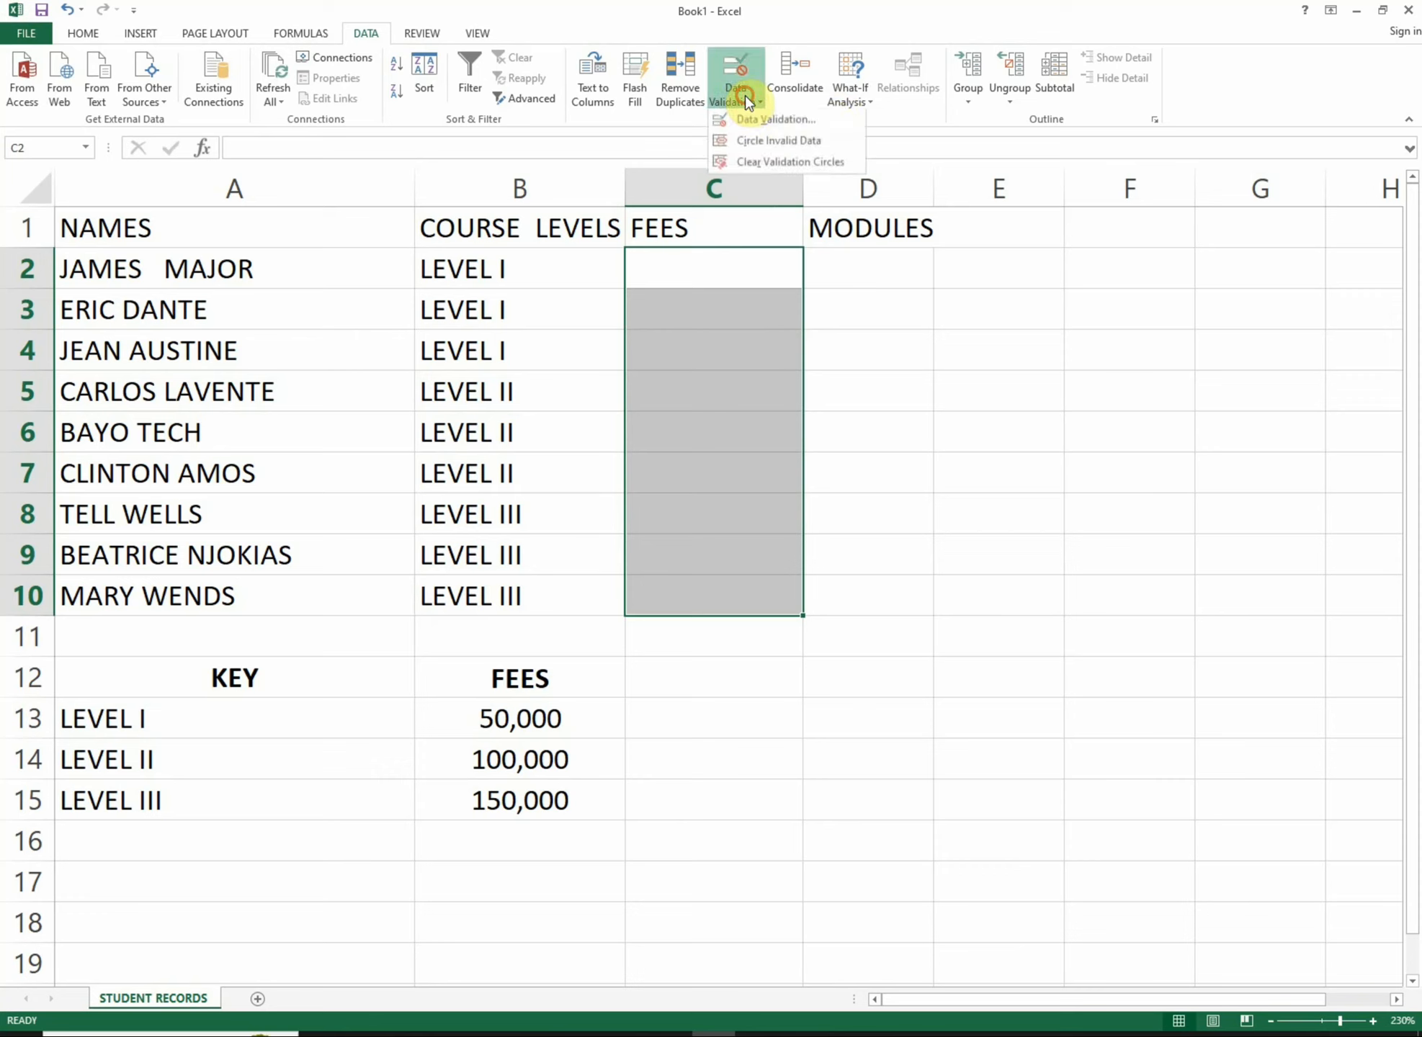
click(769, 122)
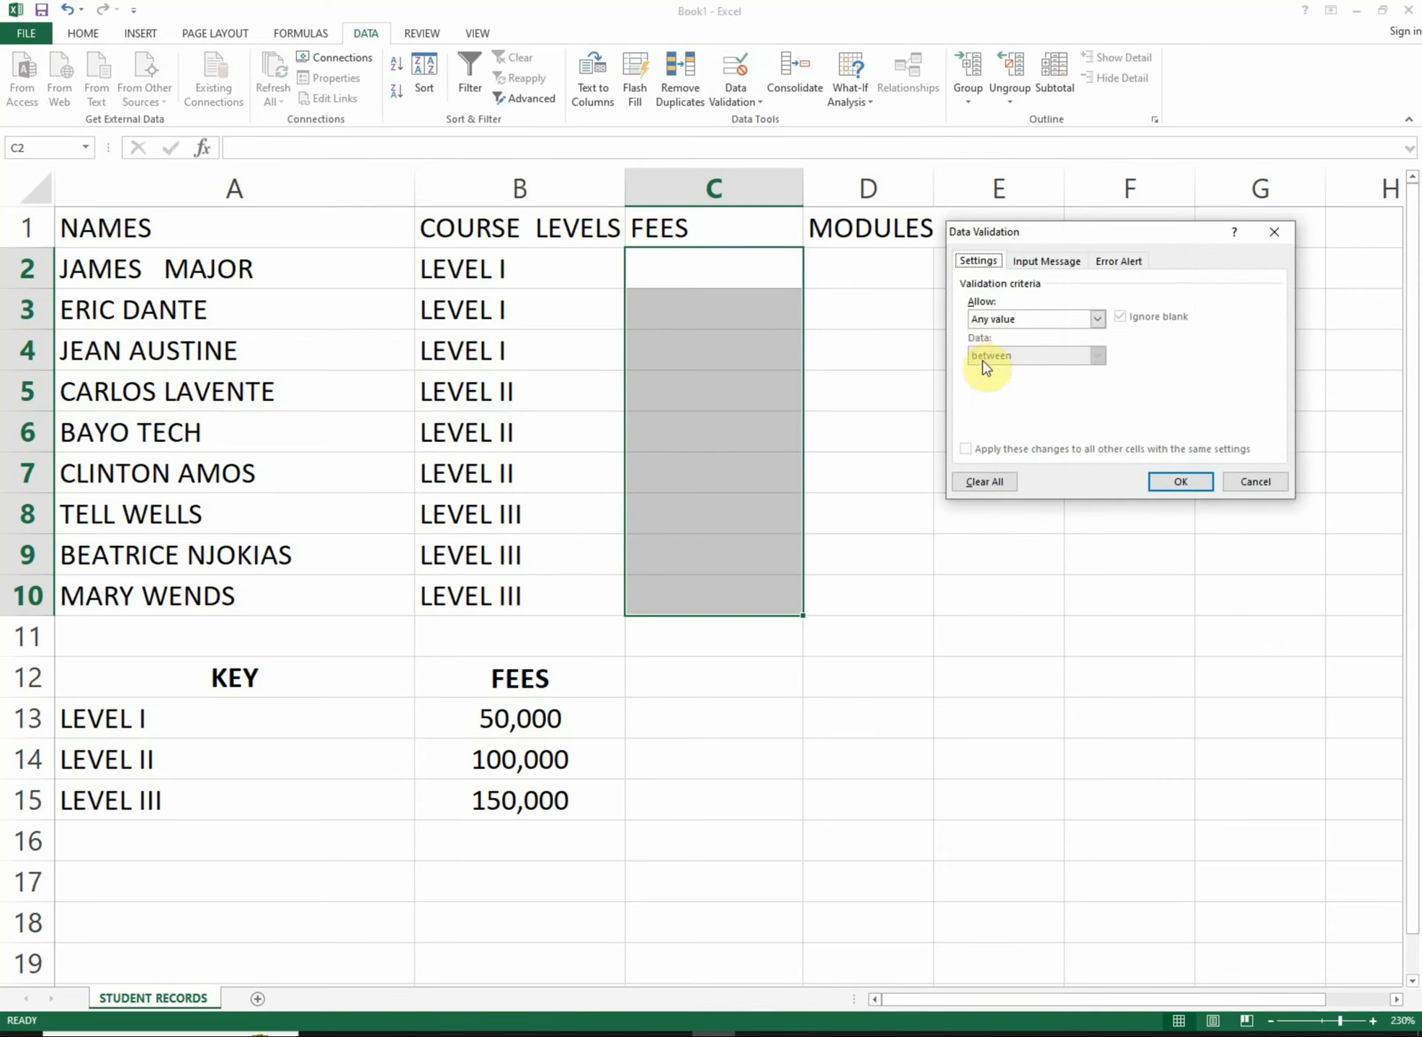
click(1091, 319)
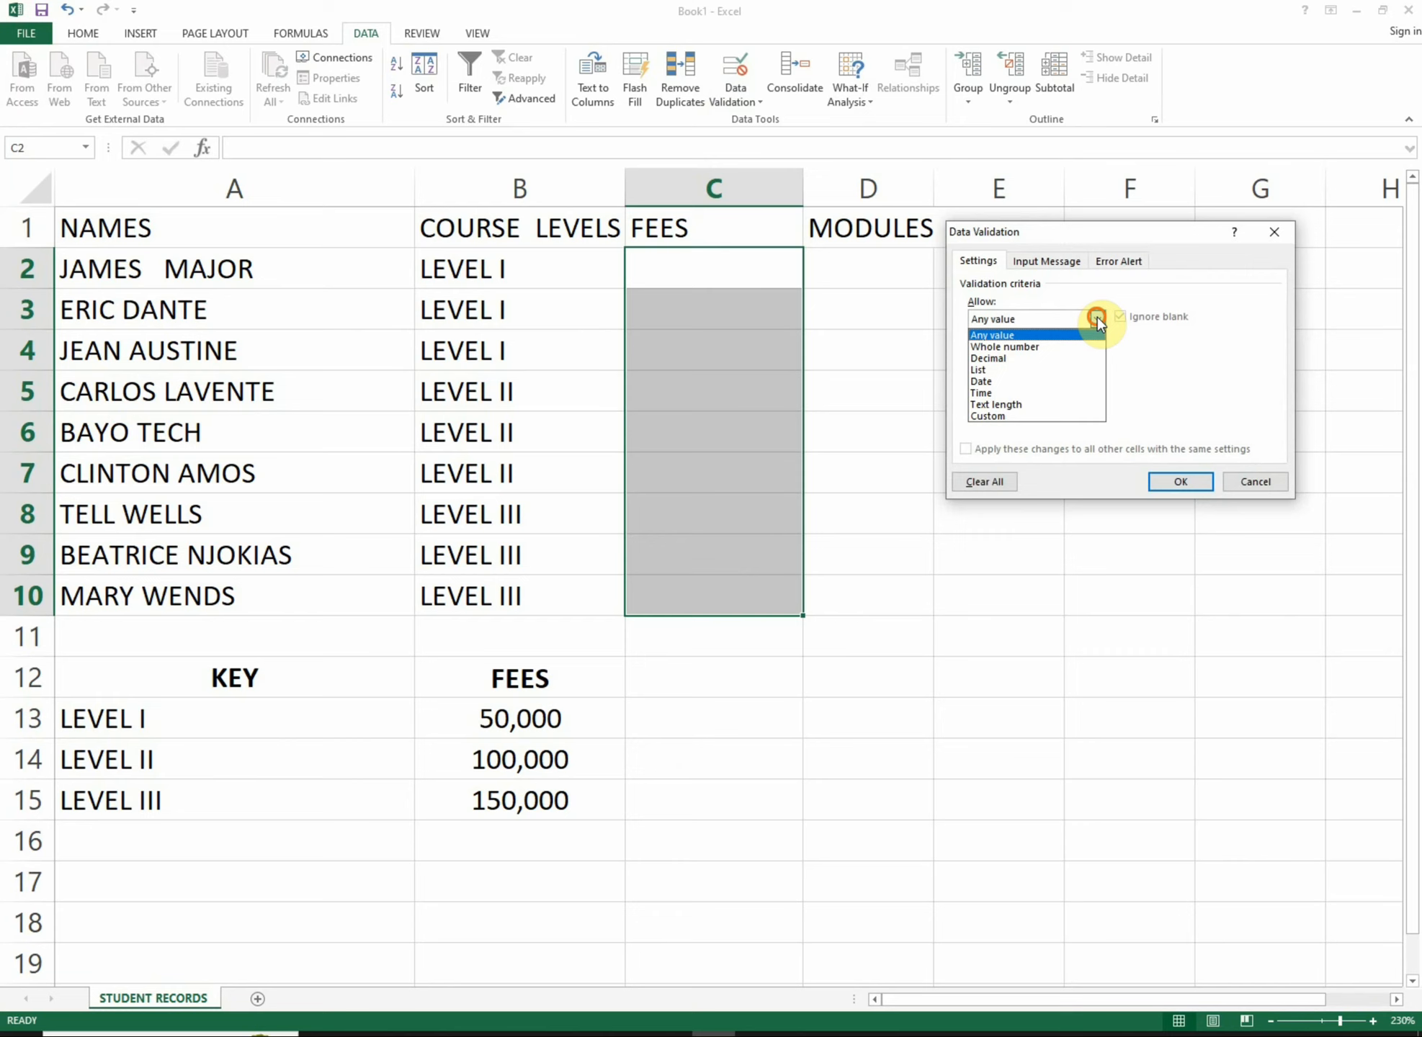
click(998, 370)
click(989, 393)
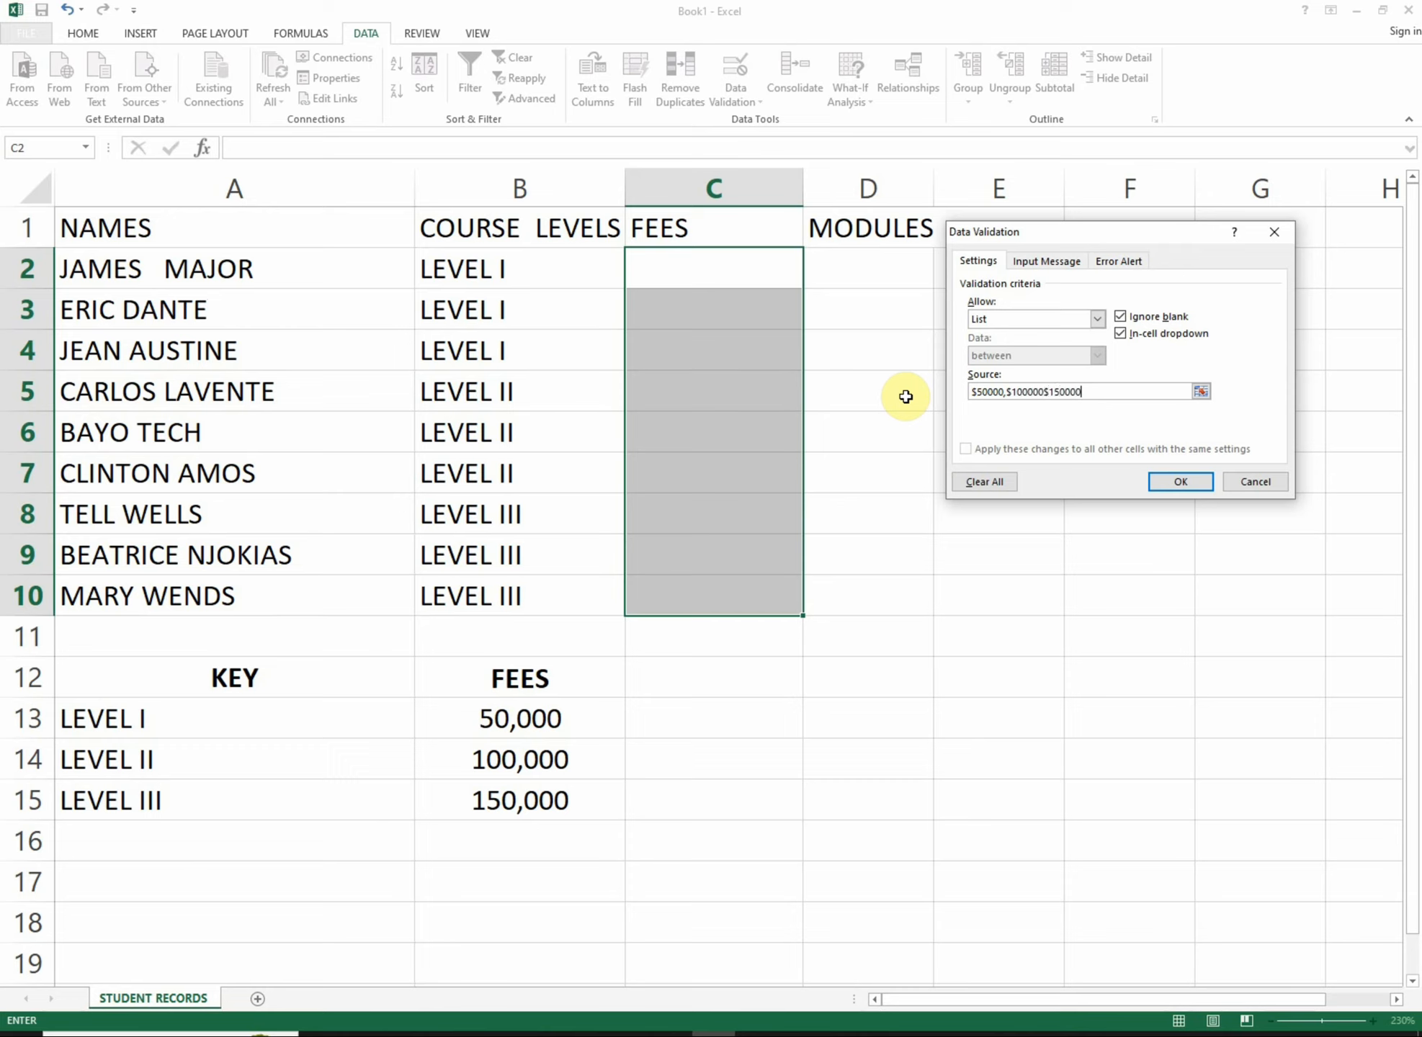
click(1046, 392)
click(1165, 482)
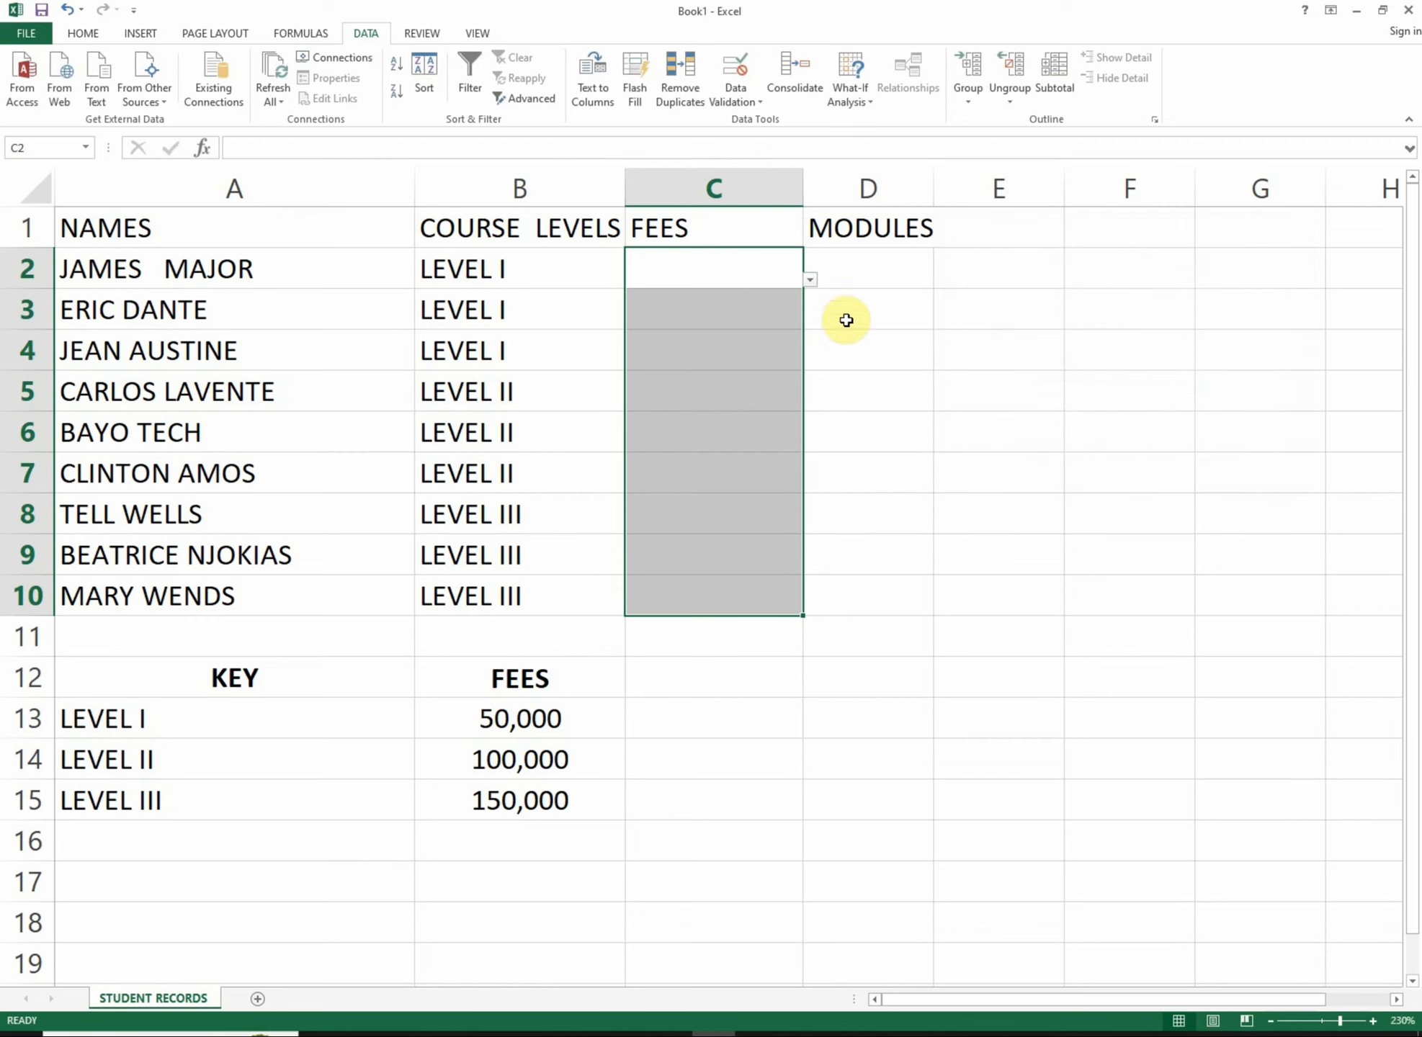
Choose $50000 from the validation list as the fee for the LEVEL I students in cells C2, C3 and C4
click(817, 281)
click(774, 282)
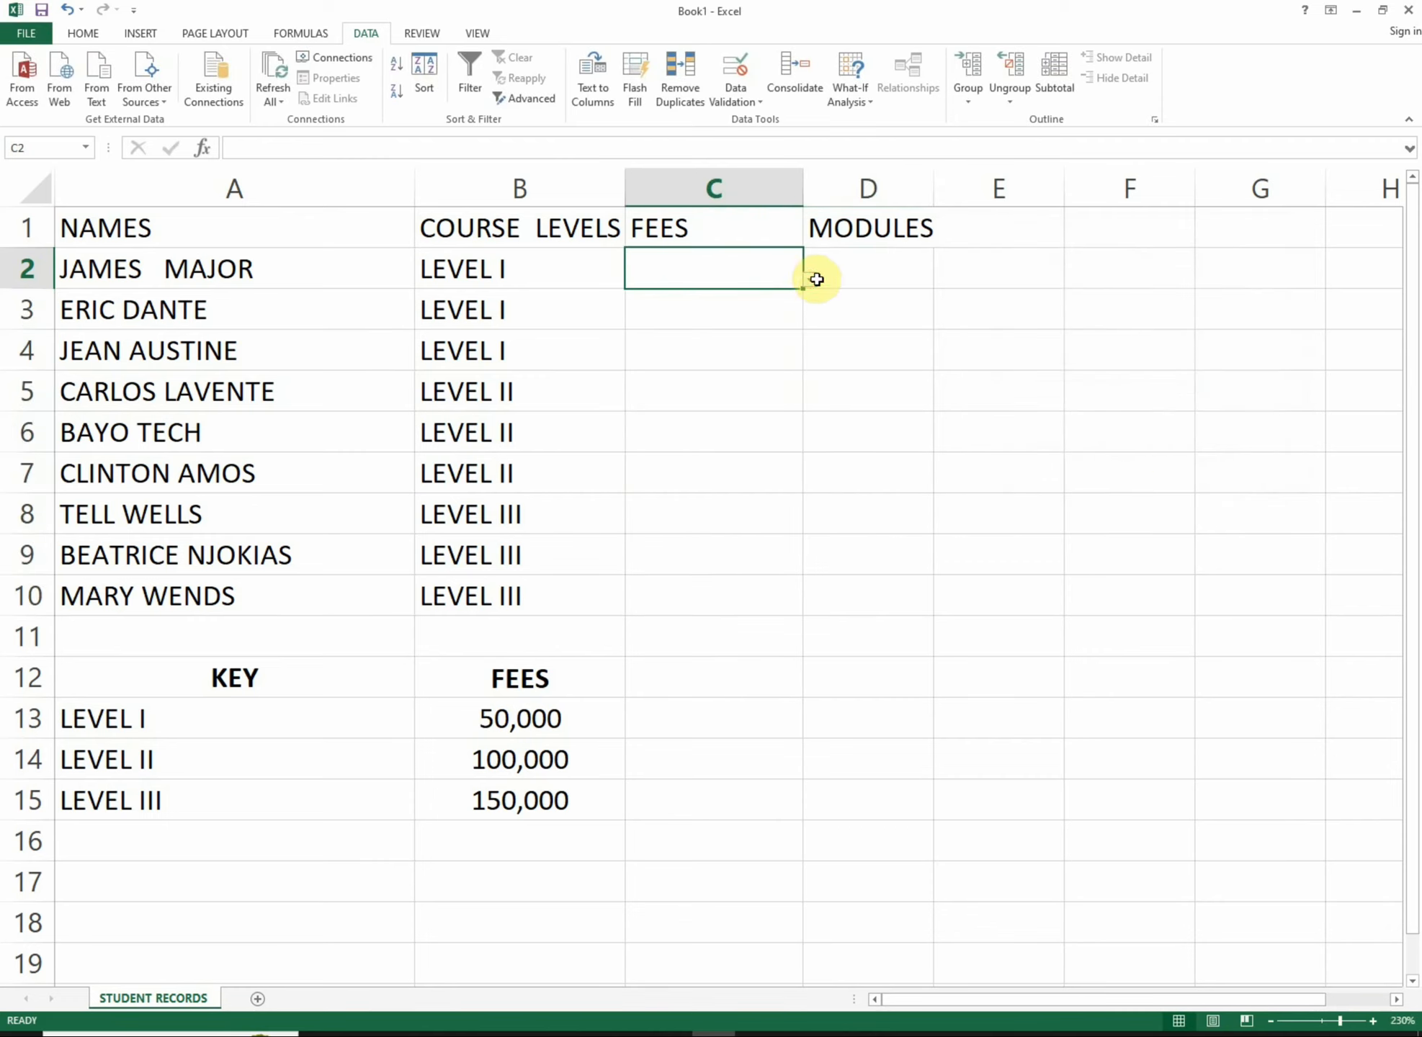
click(810, 279)
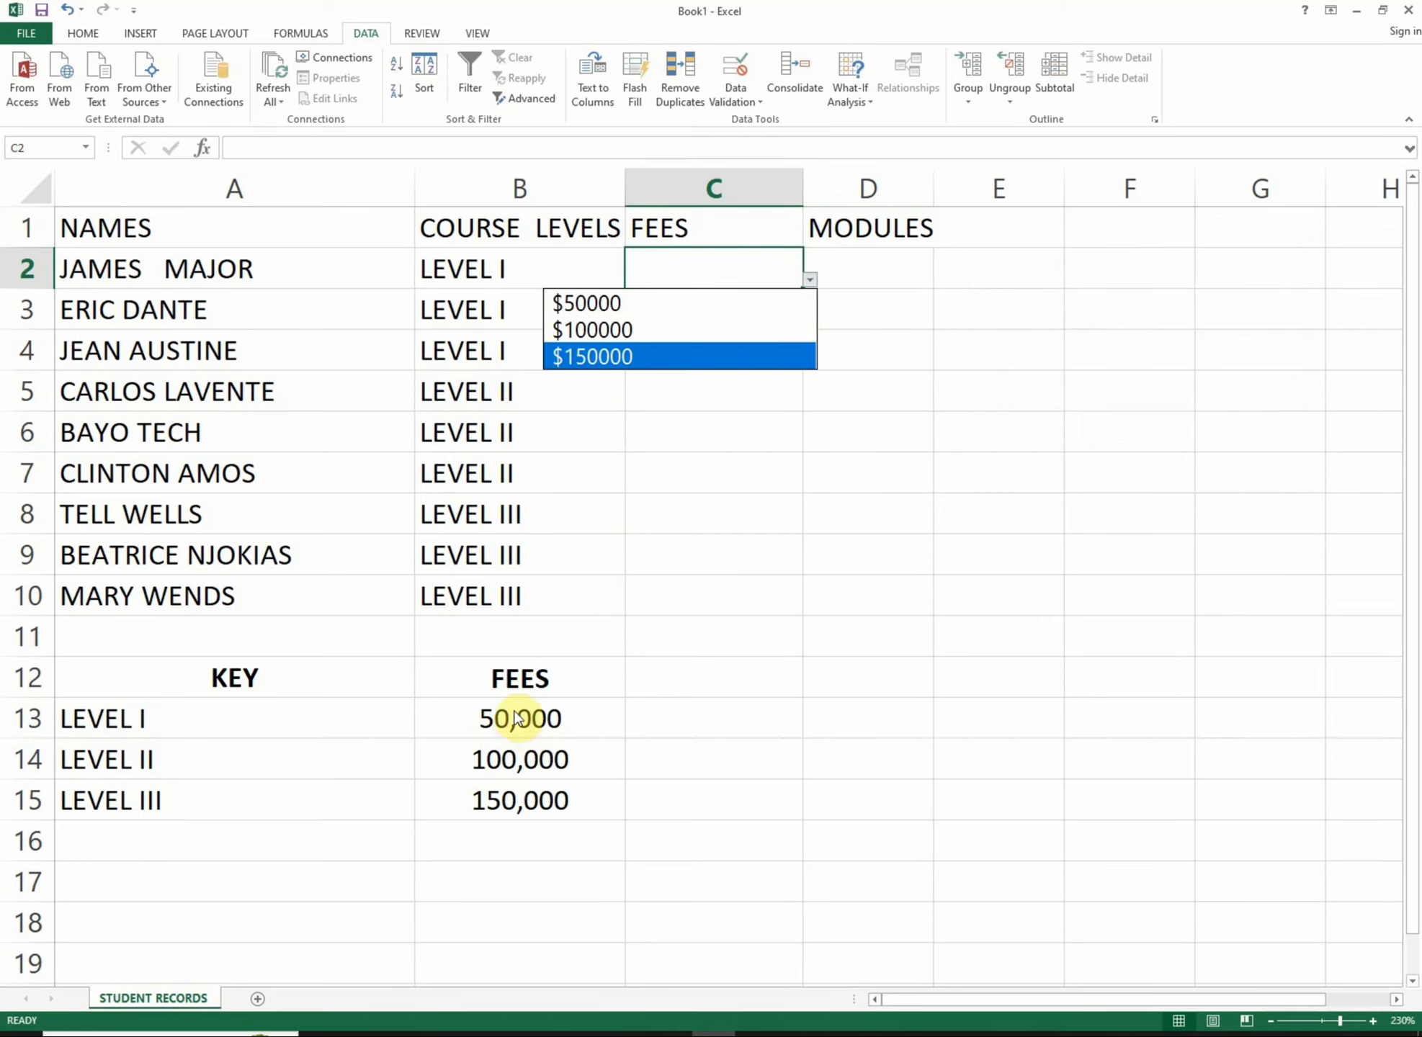
click(602, 300)
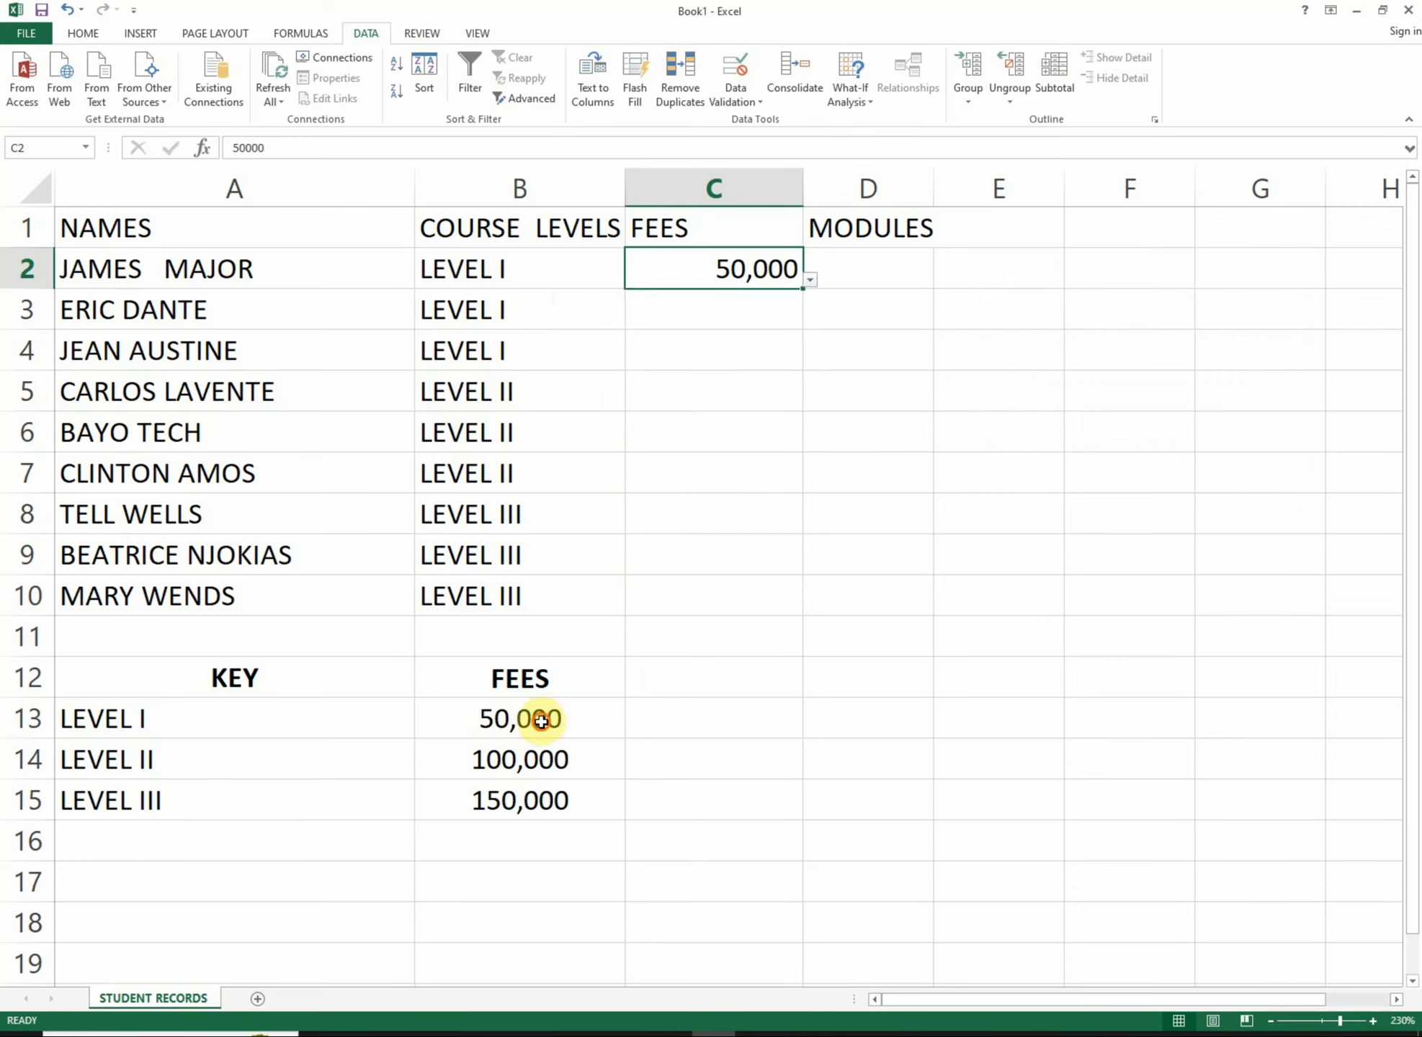
click(544, 719)
click(726, 309)
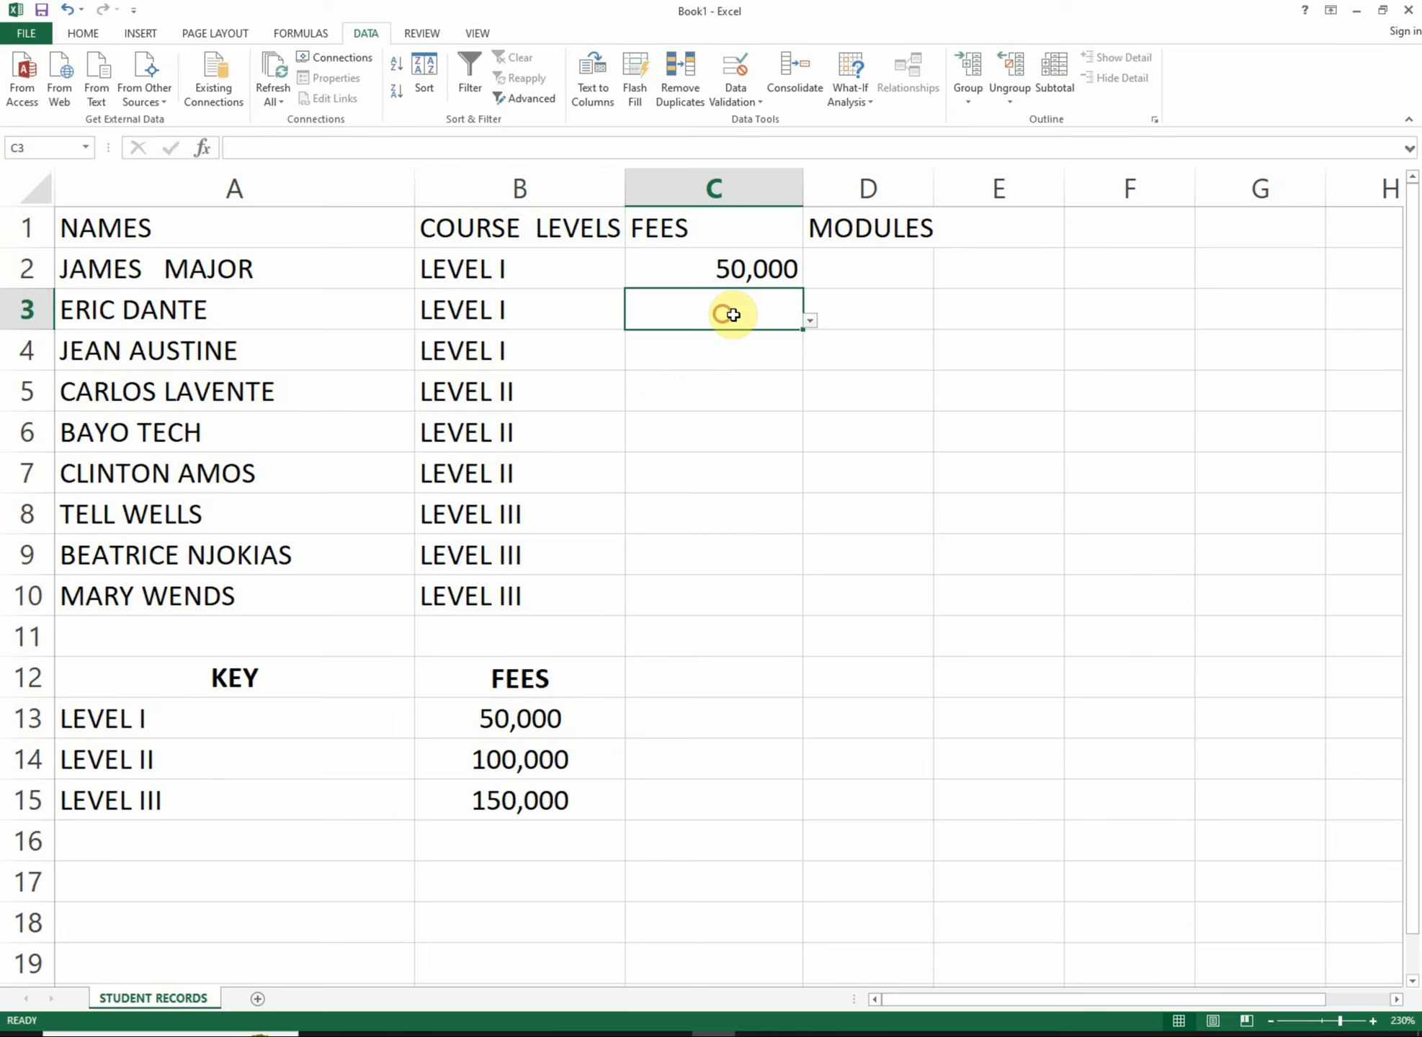
click(810, 322)
click(638, 346)
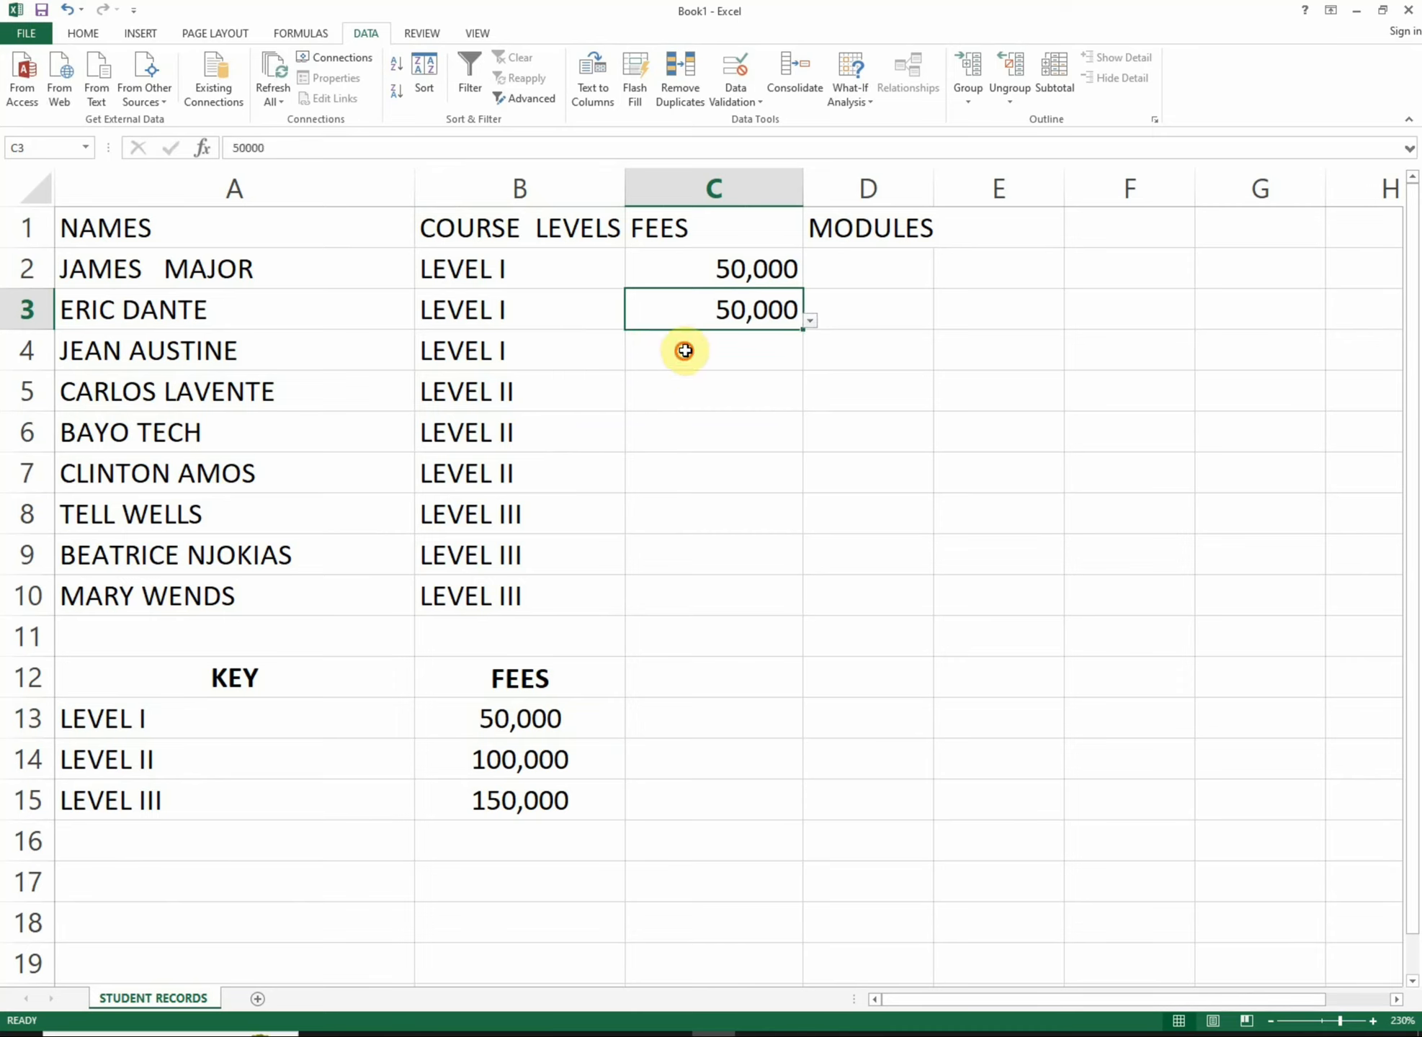
click(789, 358)
click(809, 363)
click(619, 385)
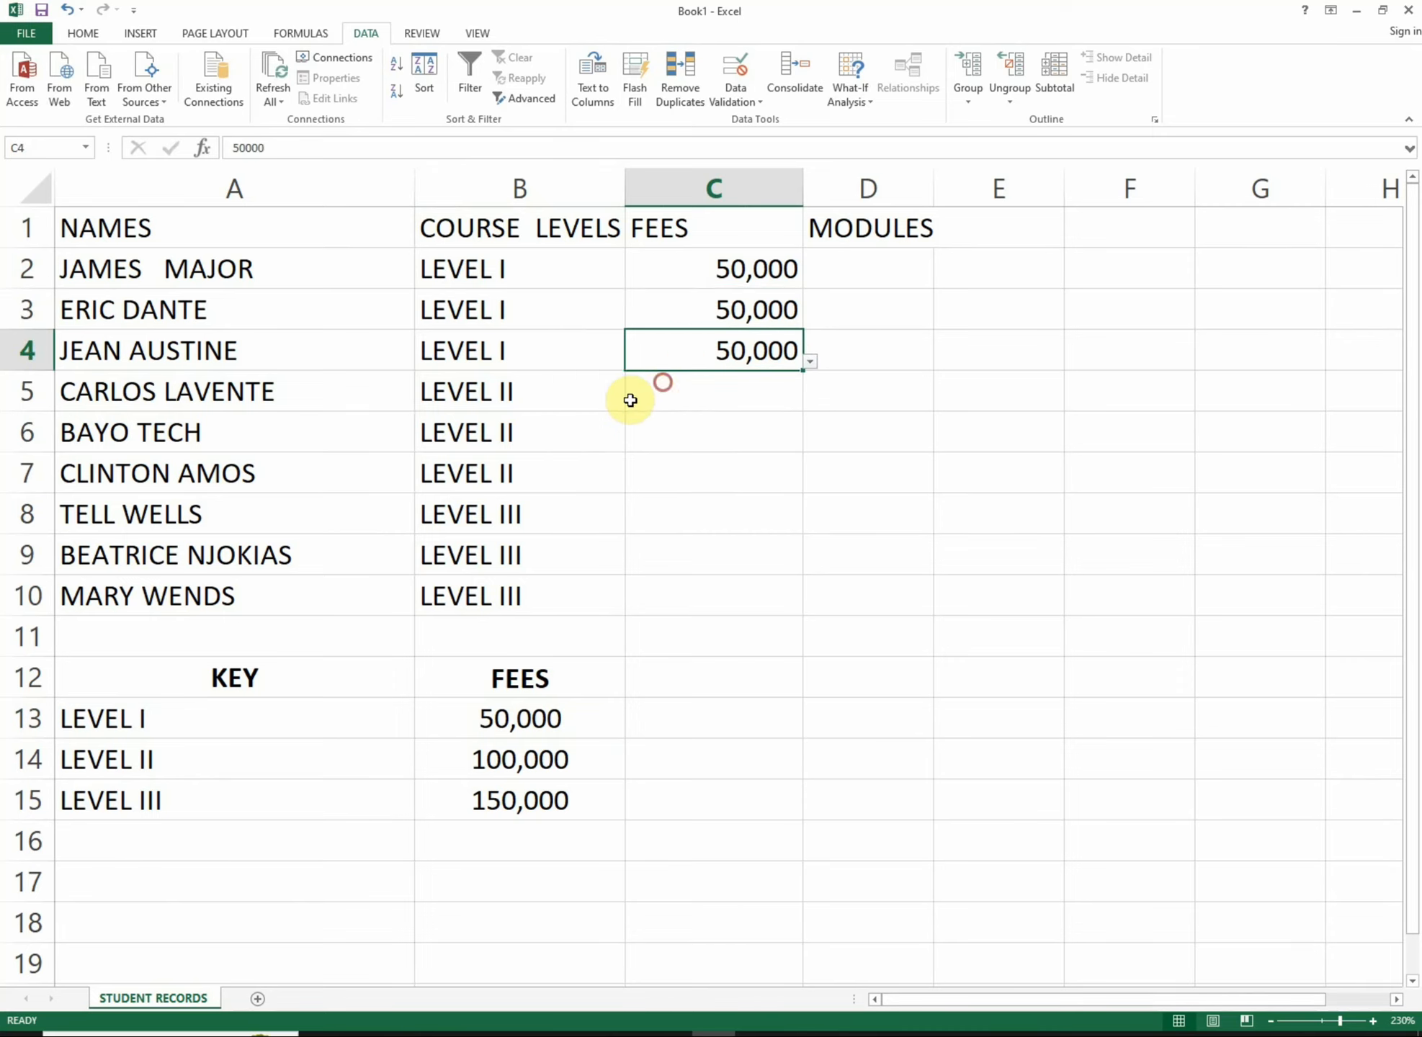
Choose $100000 from the validation list as the fee for the LEVEL II students in cells C5, C6 and C7
click(659, 393)
click(808, 401)
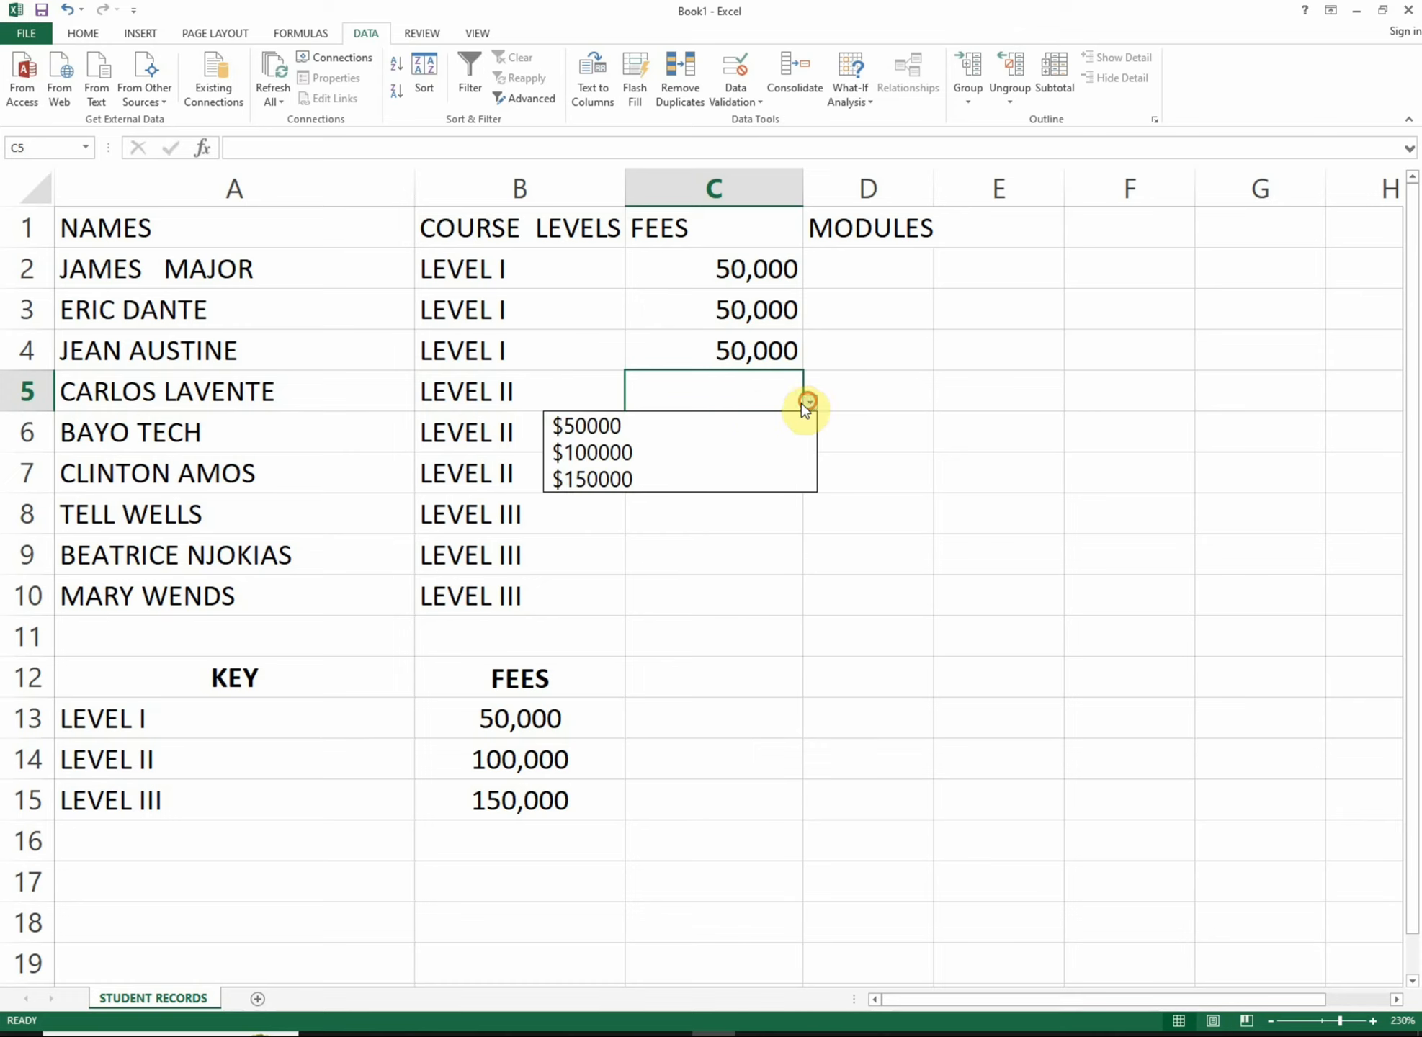
click(660, 452)
click(684, 440)
click(810, 444)
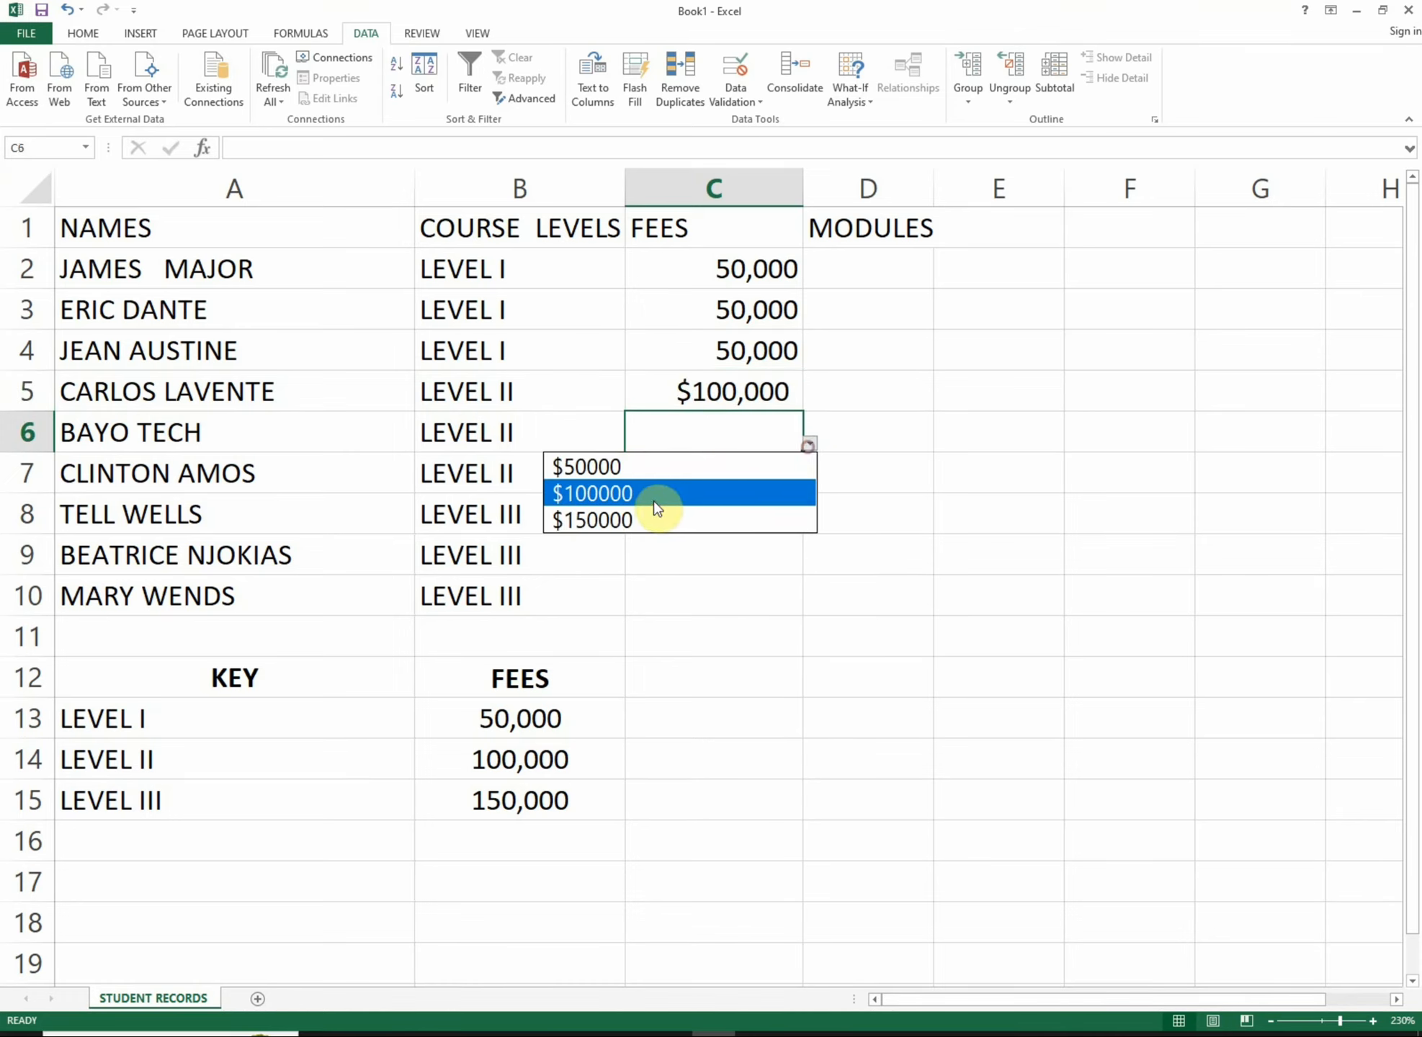
click(650, 493)
click(716, 476)
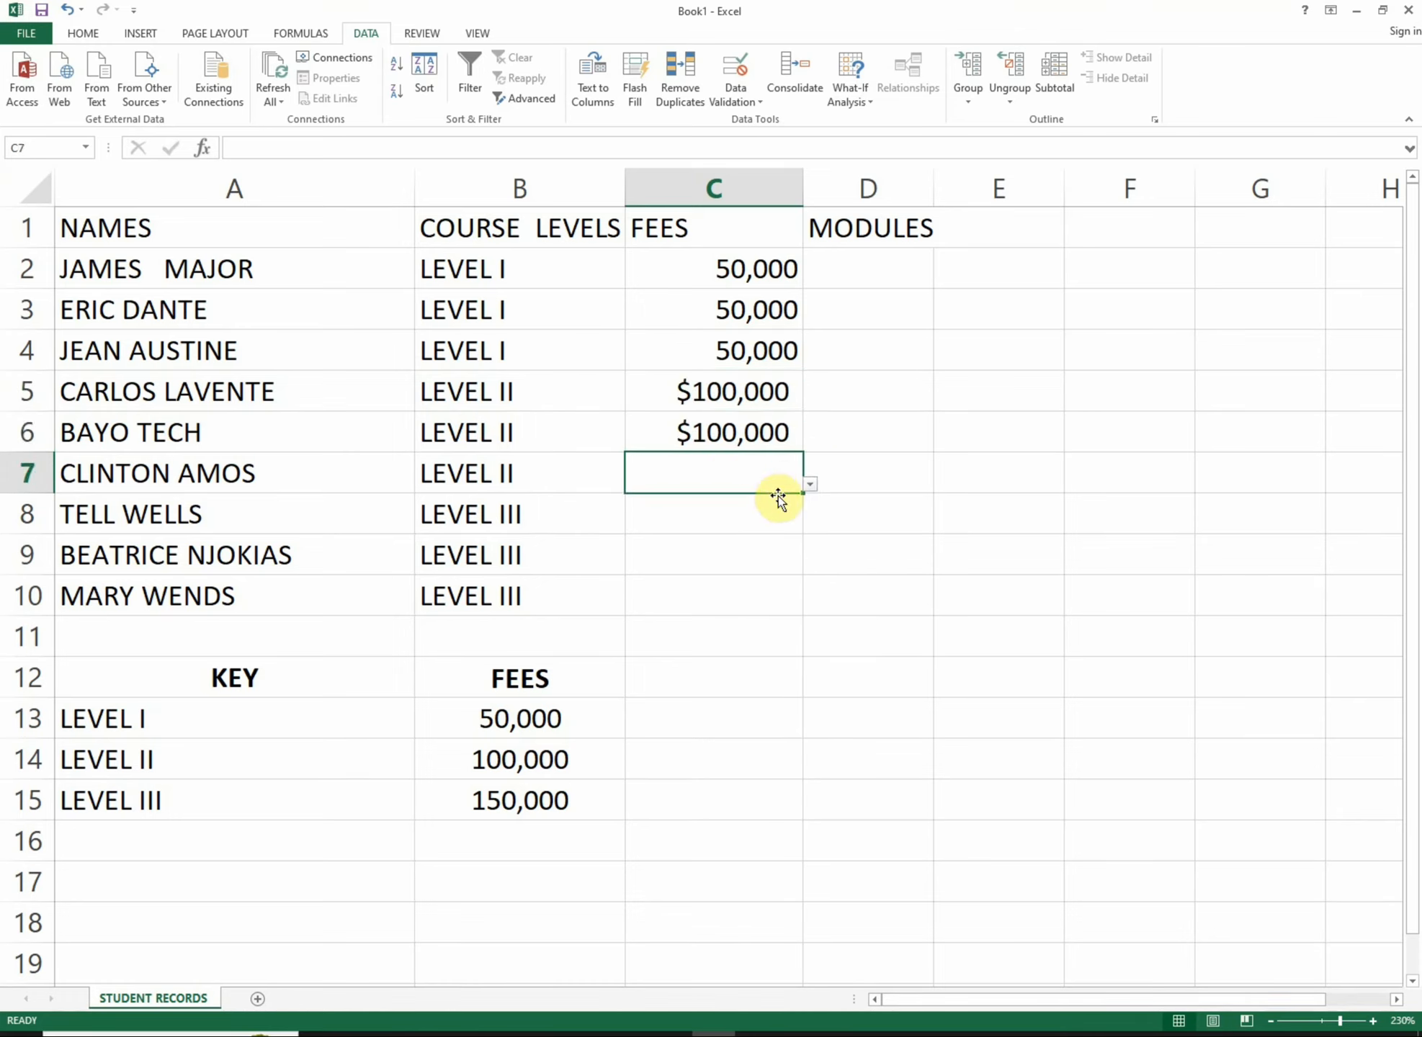
click(808, 481)
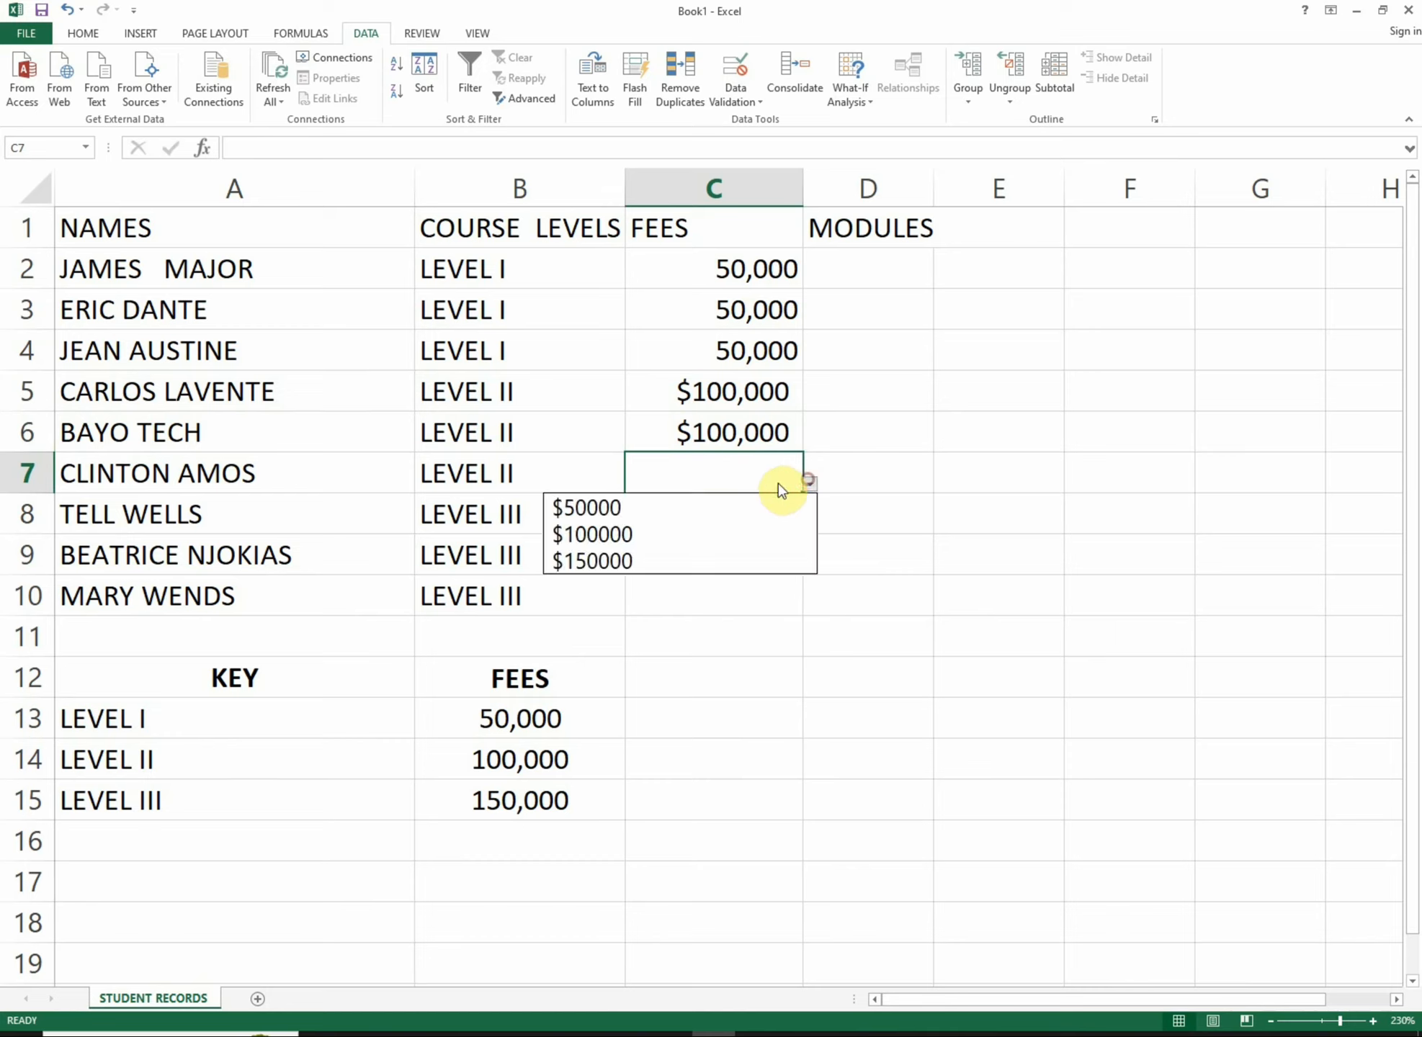
click(642, 533)
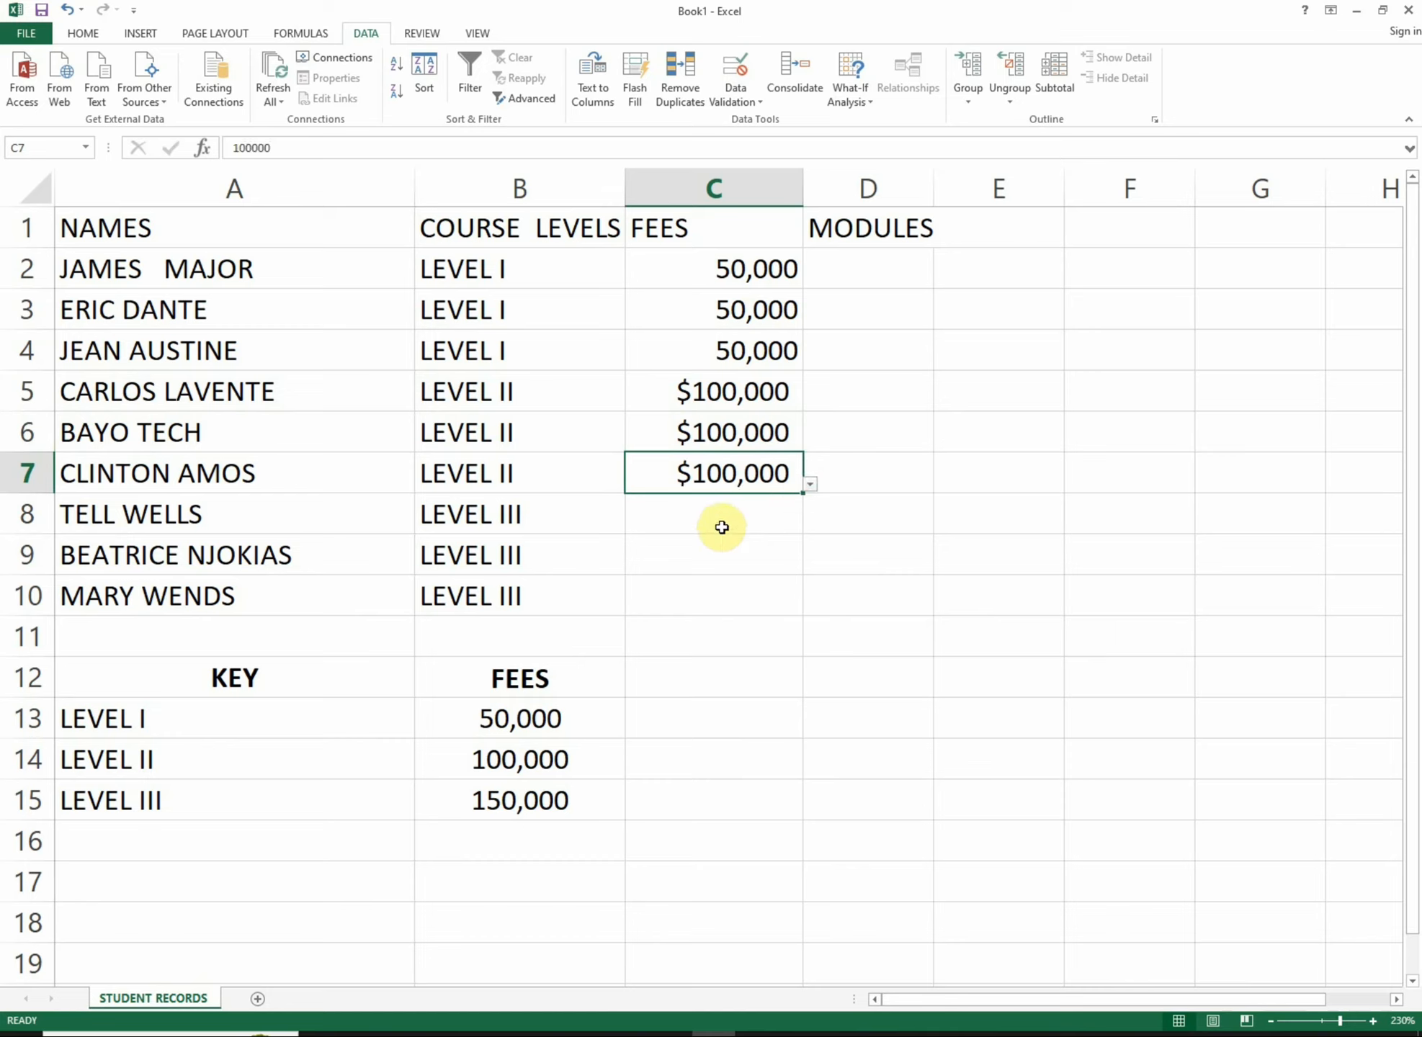
Choose $150000 from the validation list as the fee for the LEVEL III students in cells C8, C9 and C10
click(723, 523)
click(809, 525)
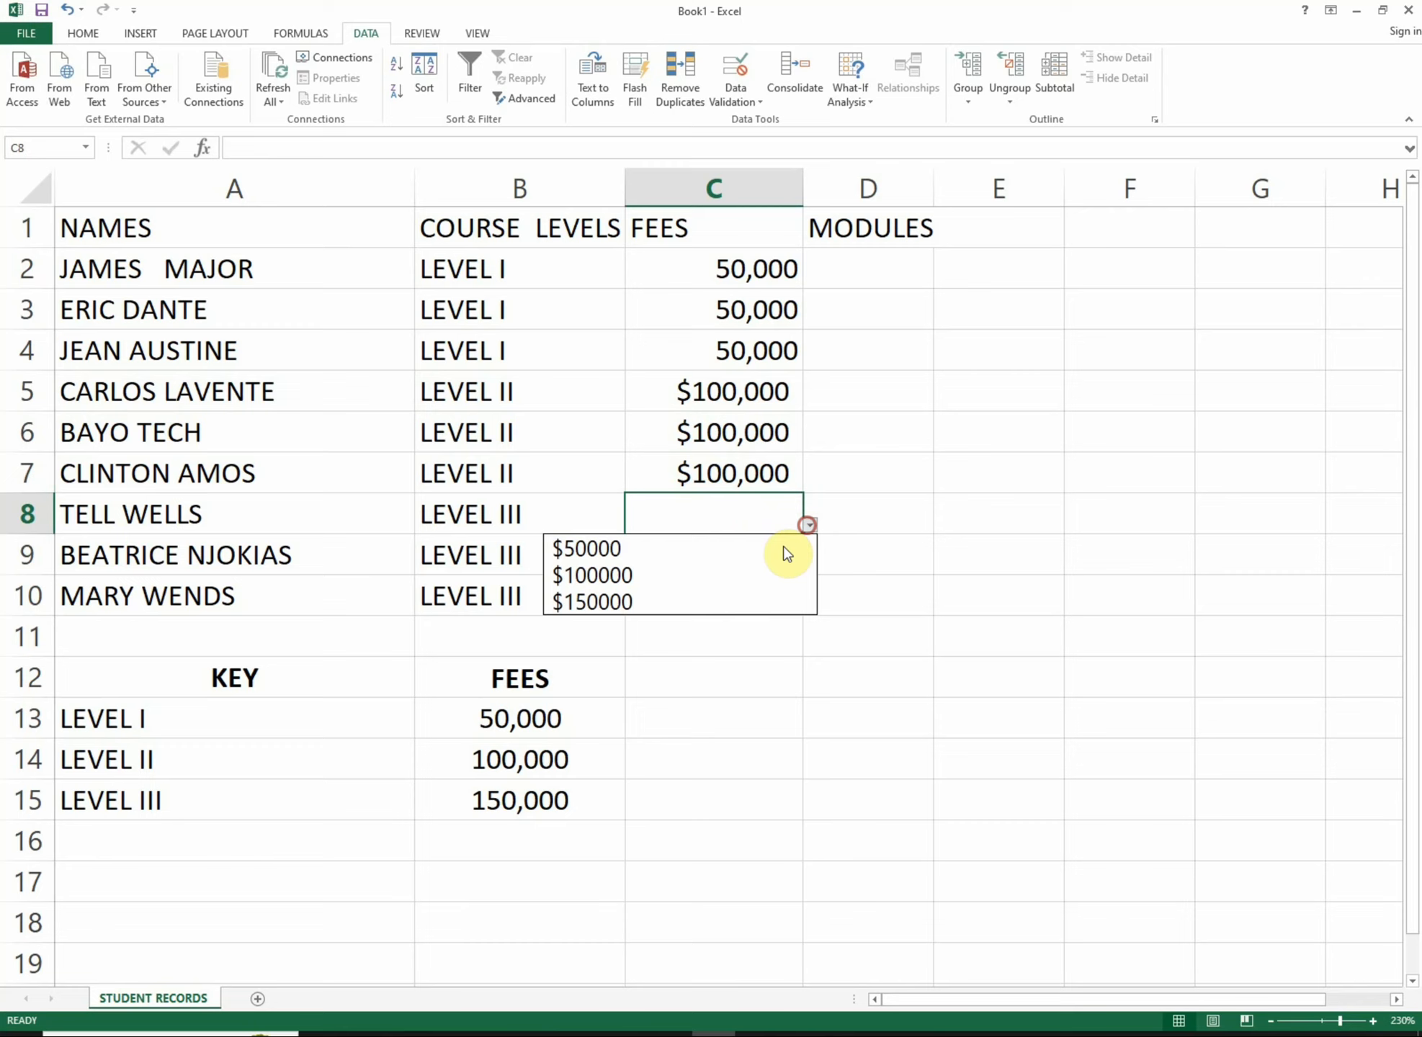
click(688, 600)
click(711, 558)
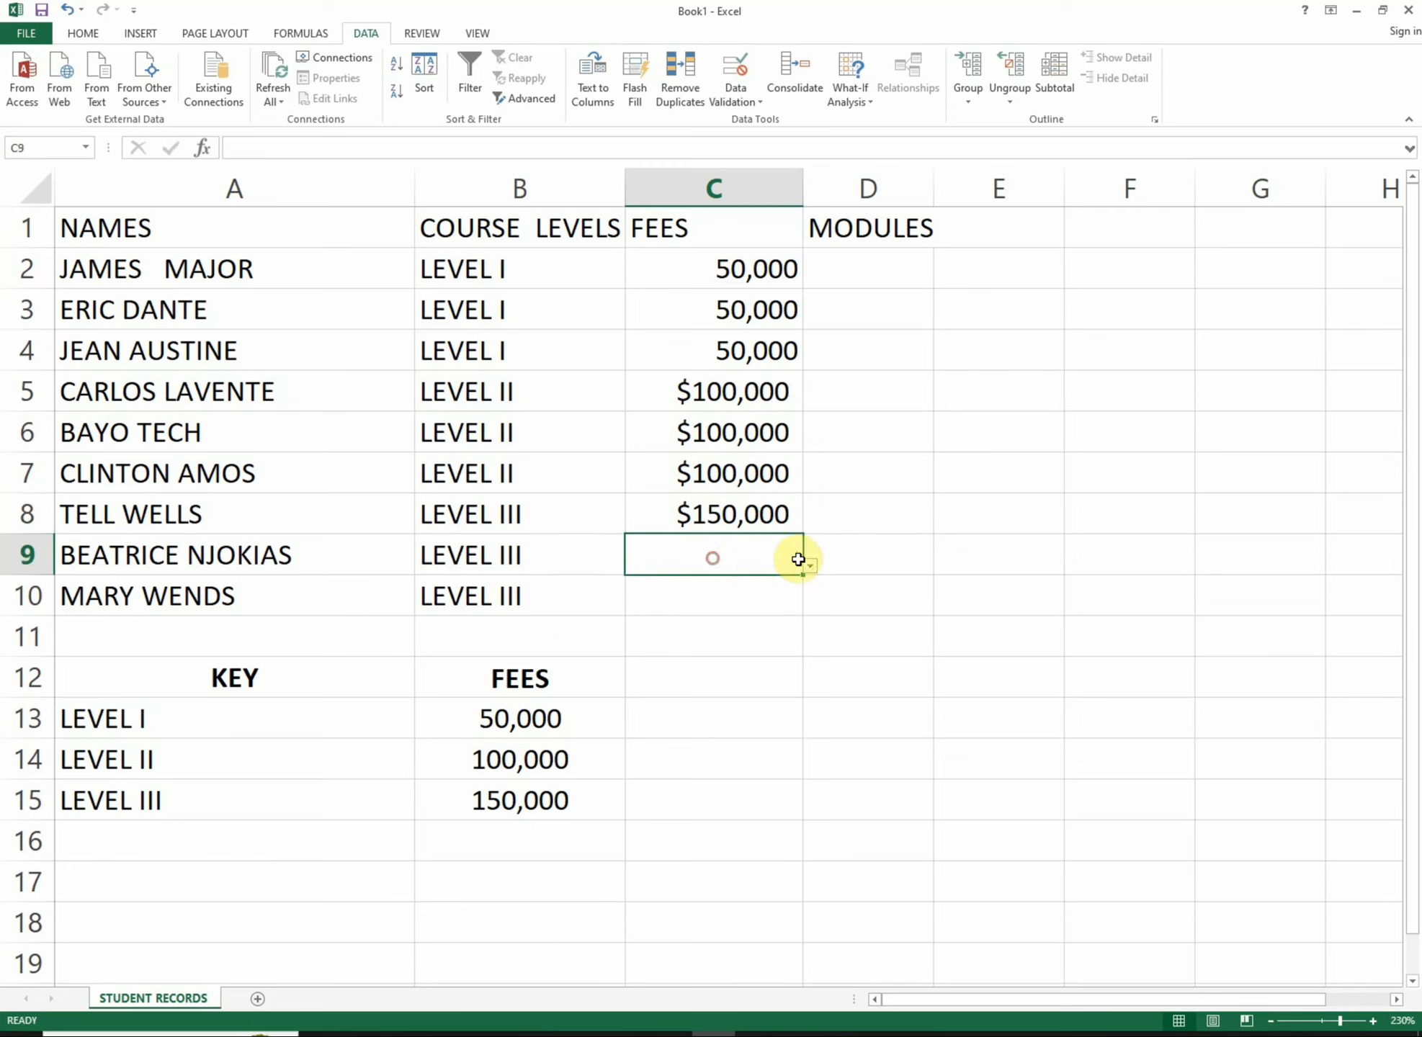
click(804, 571)
click(673, 641)
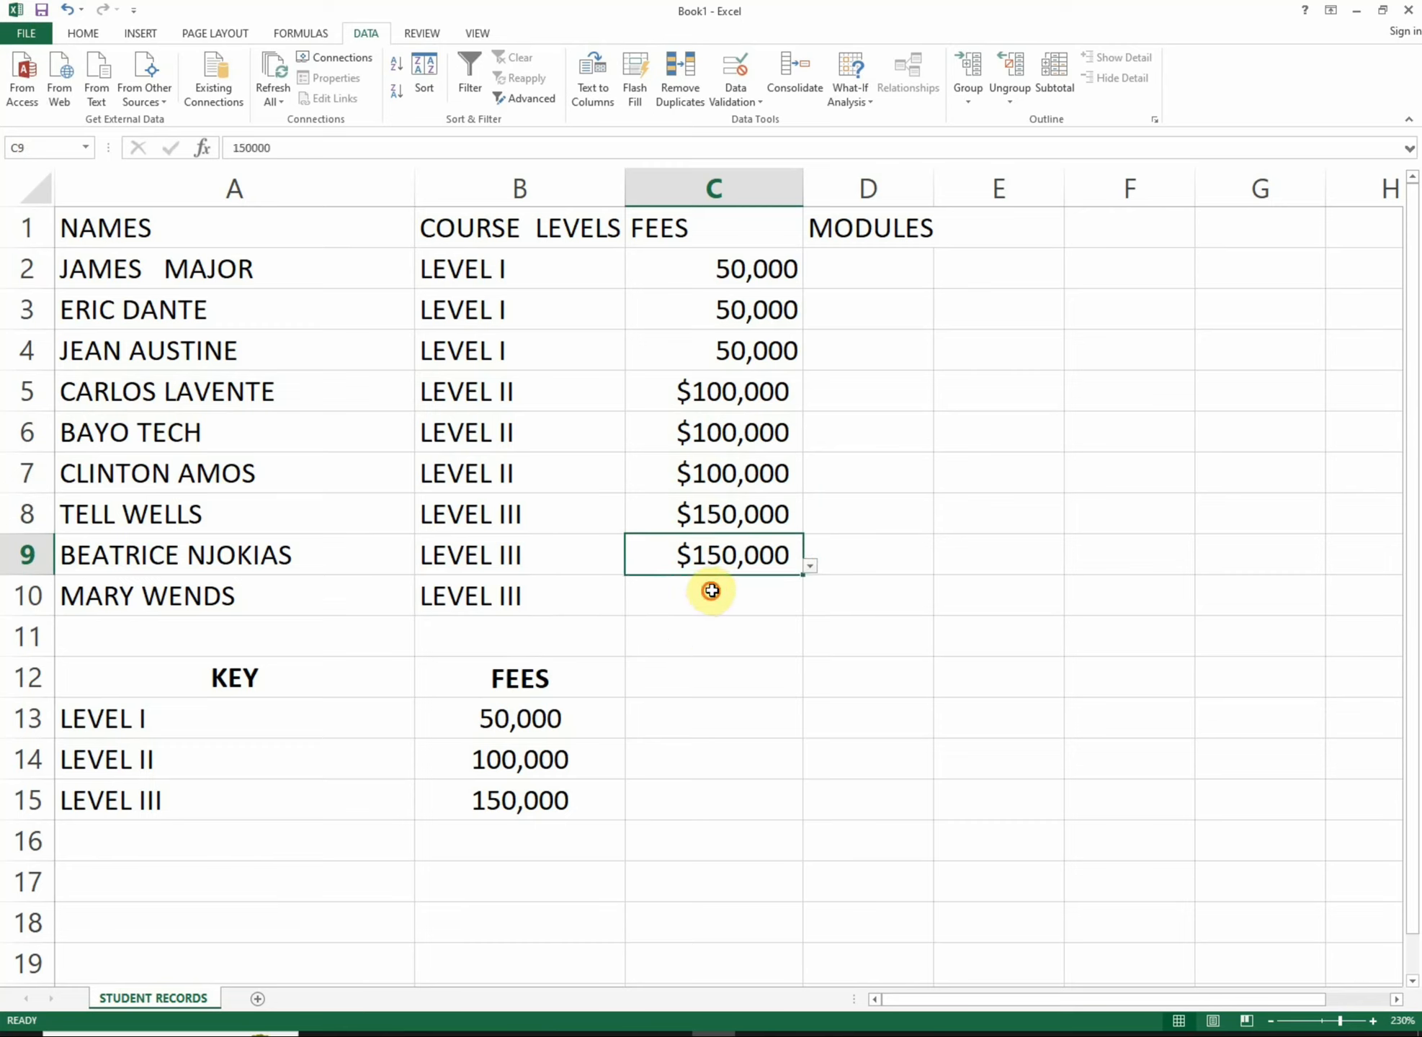
click(787, 605)
click(809, 606)
click(661, 682)
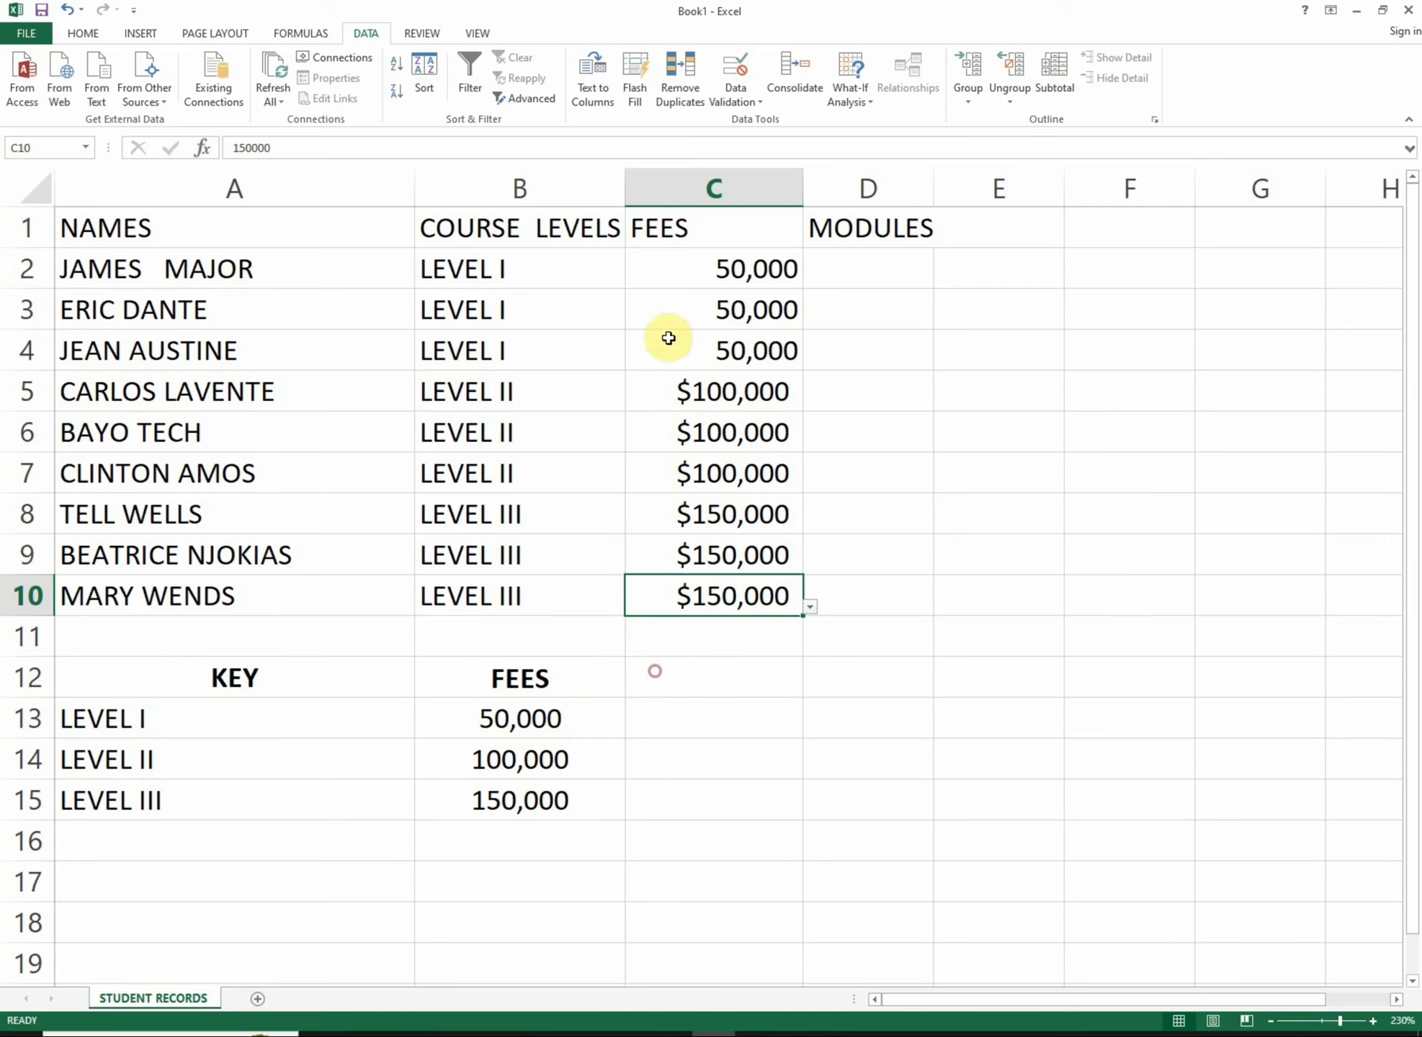
Widen column D slightly to fit the MODULES heading and make the whole header row 1 bold
click(874, 258)
drag(930, 193, 956, 199)
click(18, 222)
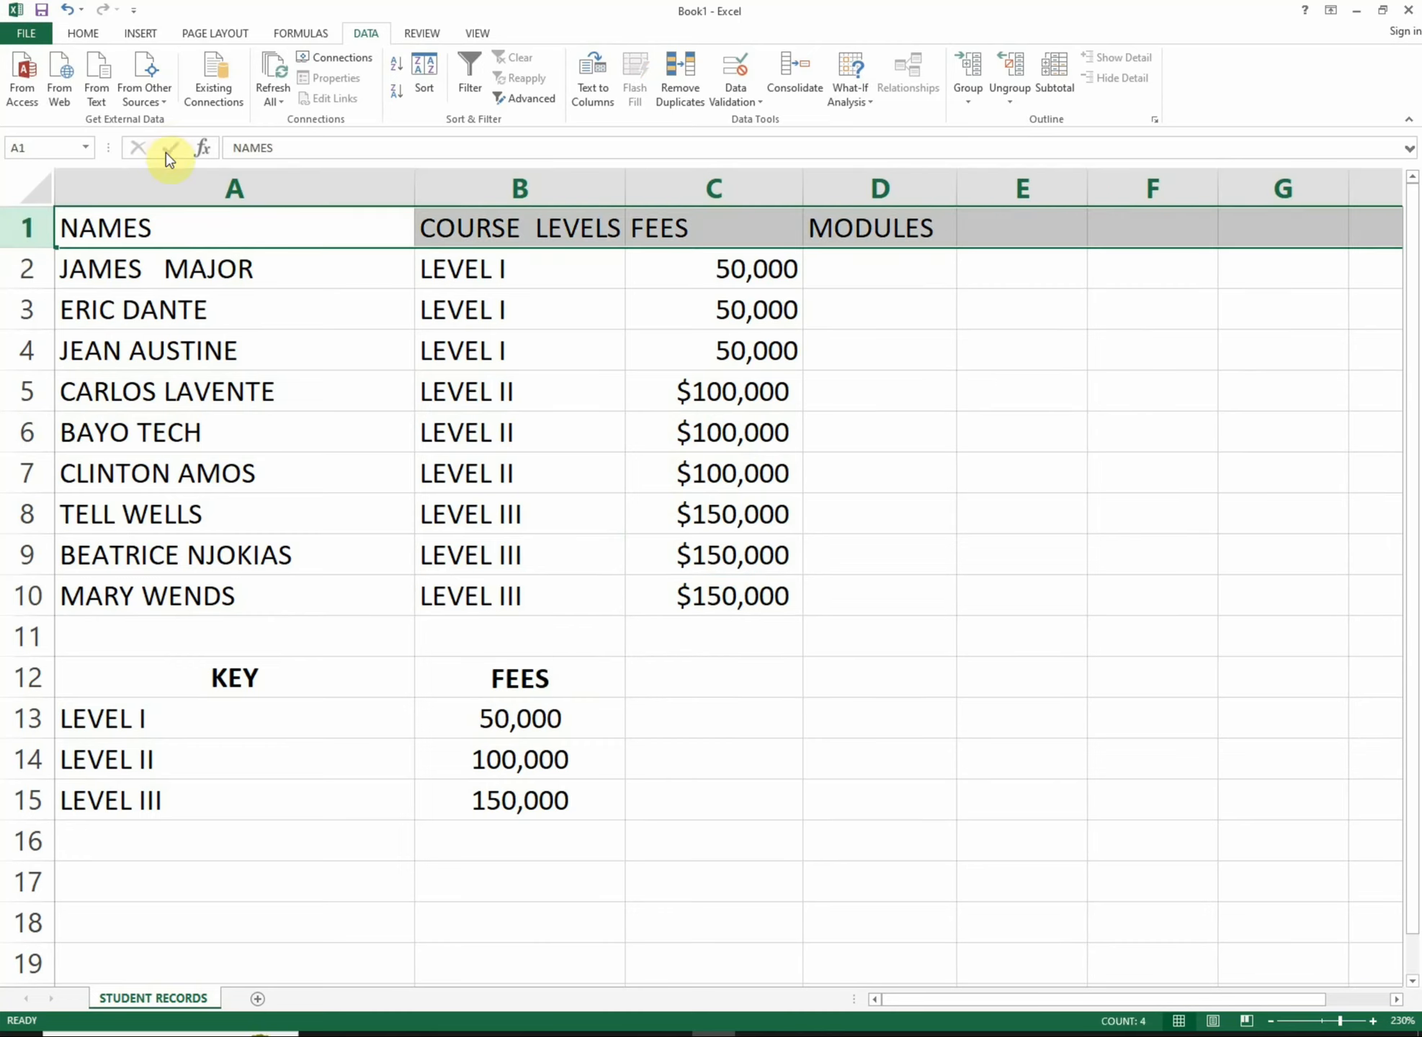
click(83, 33)
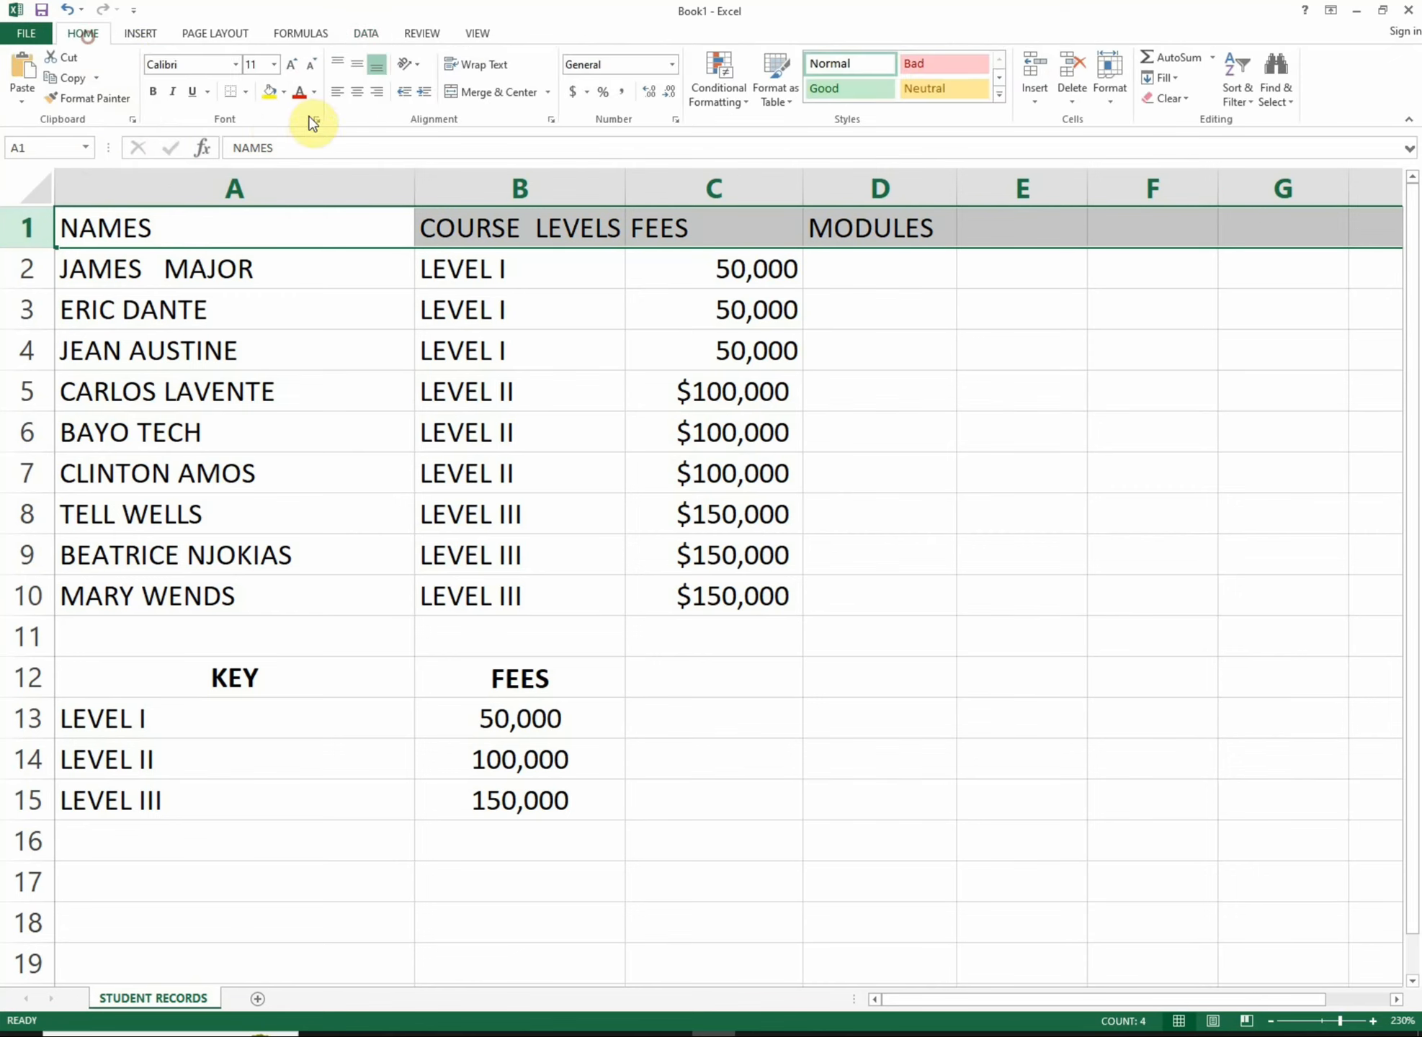
click(155, 93)
click(869, 275)
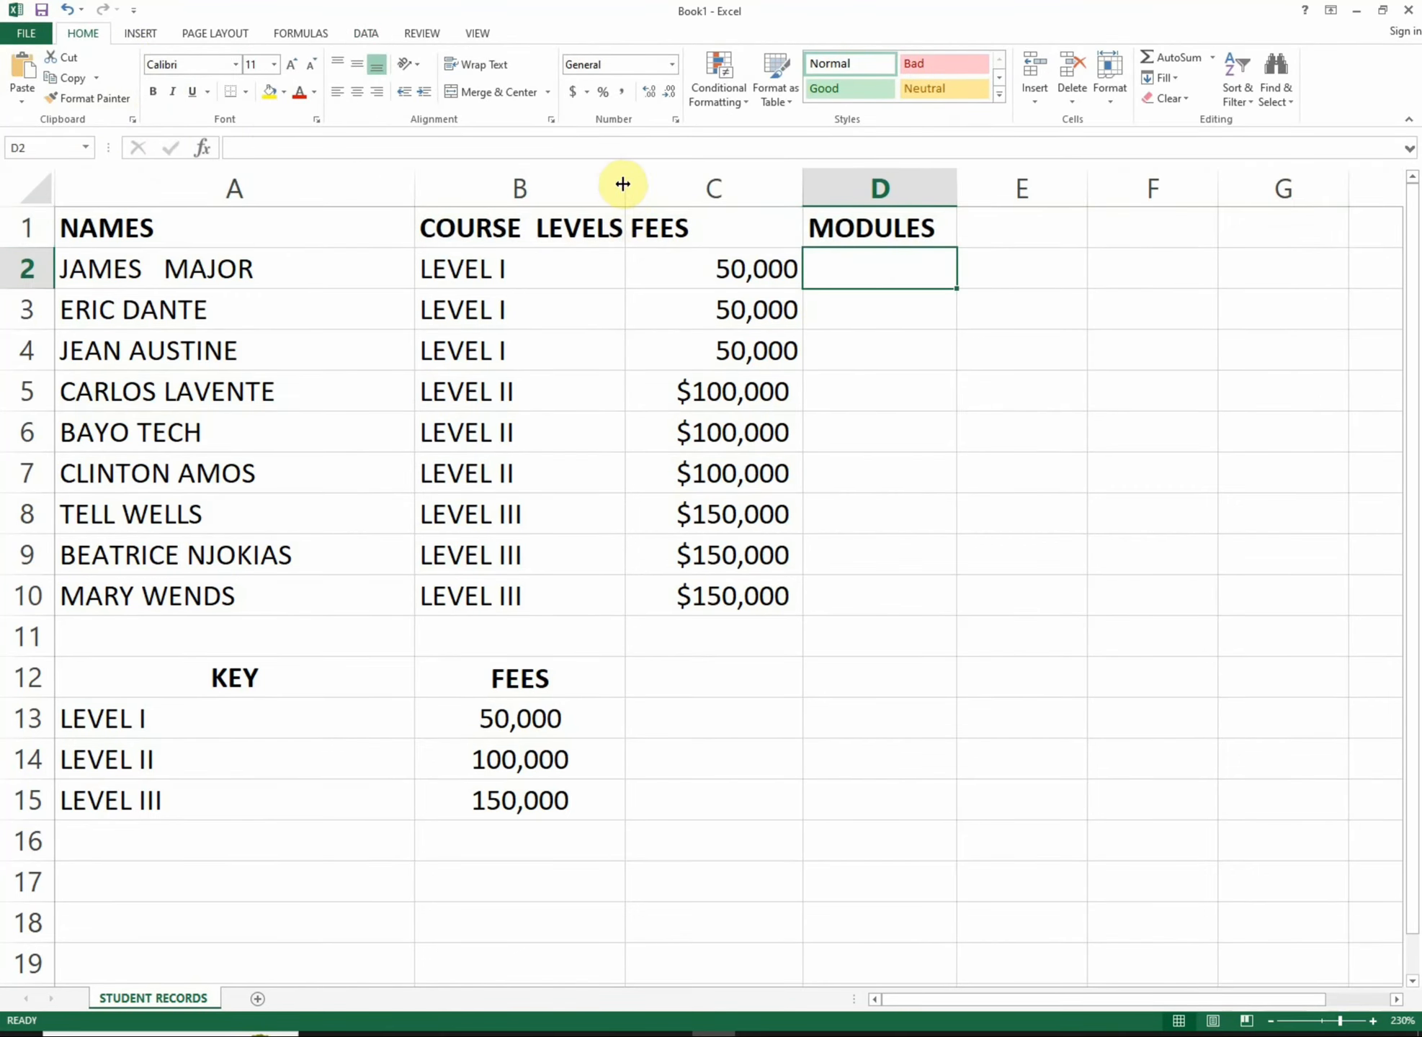
Widen column B slightly to fit the COURSE LEVELS heading and narrow column A slightly
drag(622, 183, 637, 184)
drag(414, 195, 401, 194)
click(819, 268)
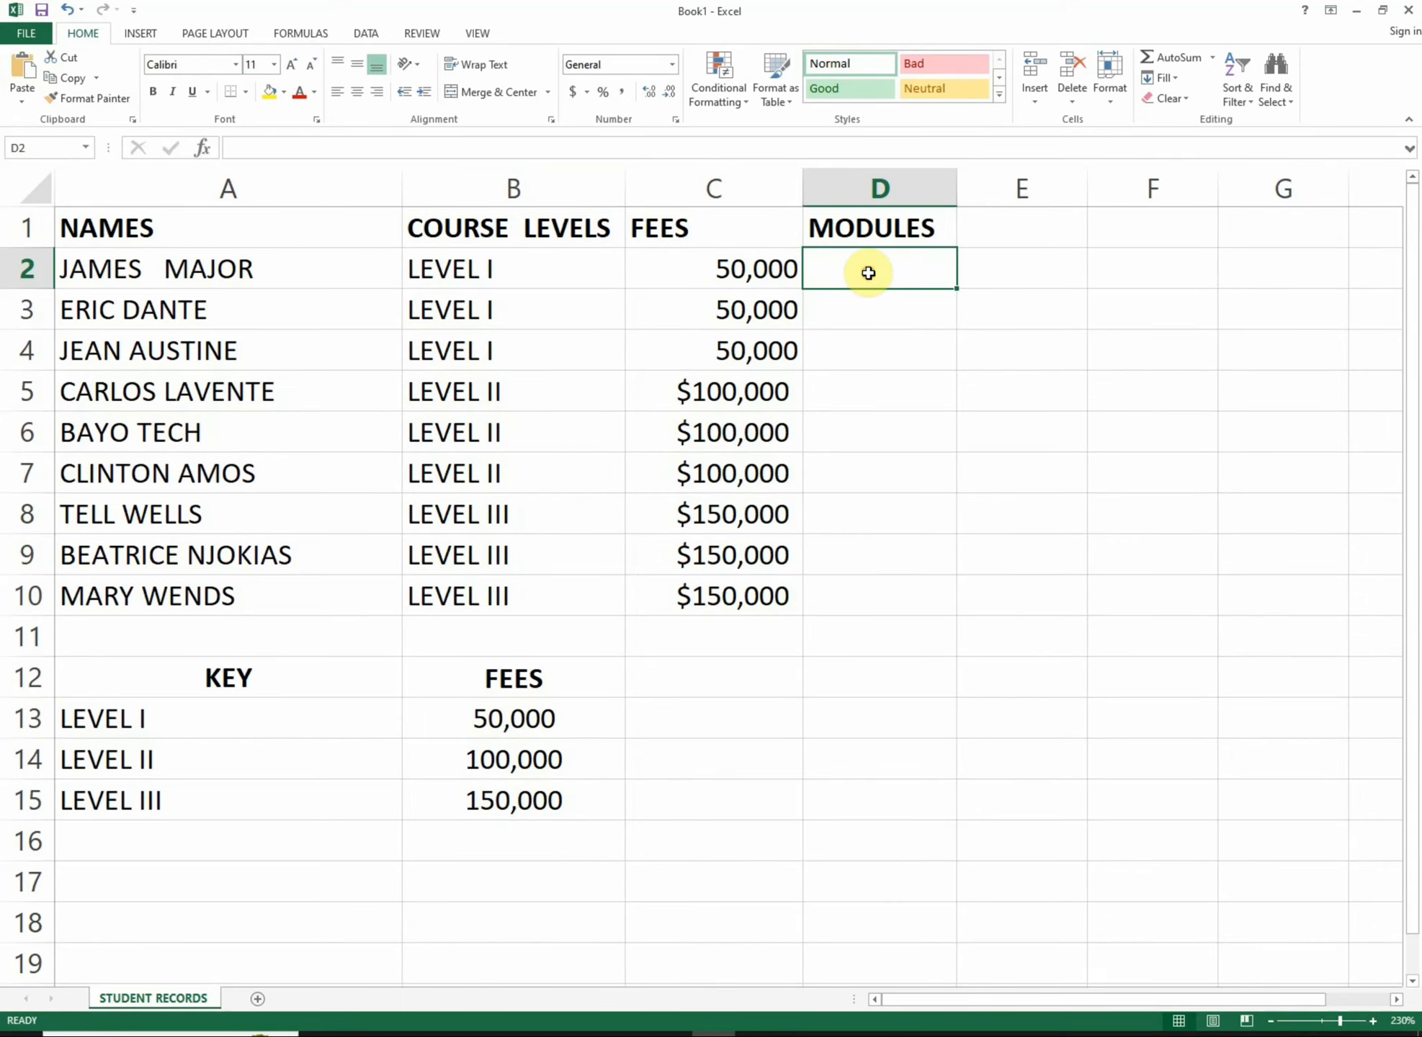
Add a list data validation with the source 1,2,3 to the MODULES cells D2 through D10
drag(867, 273, 911, 593)
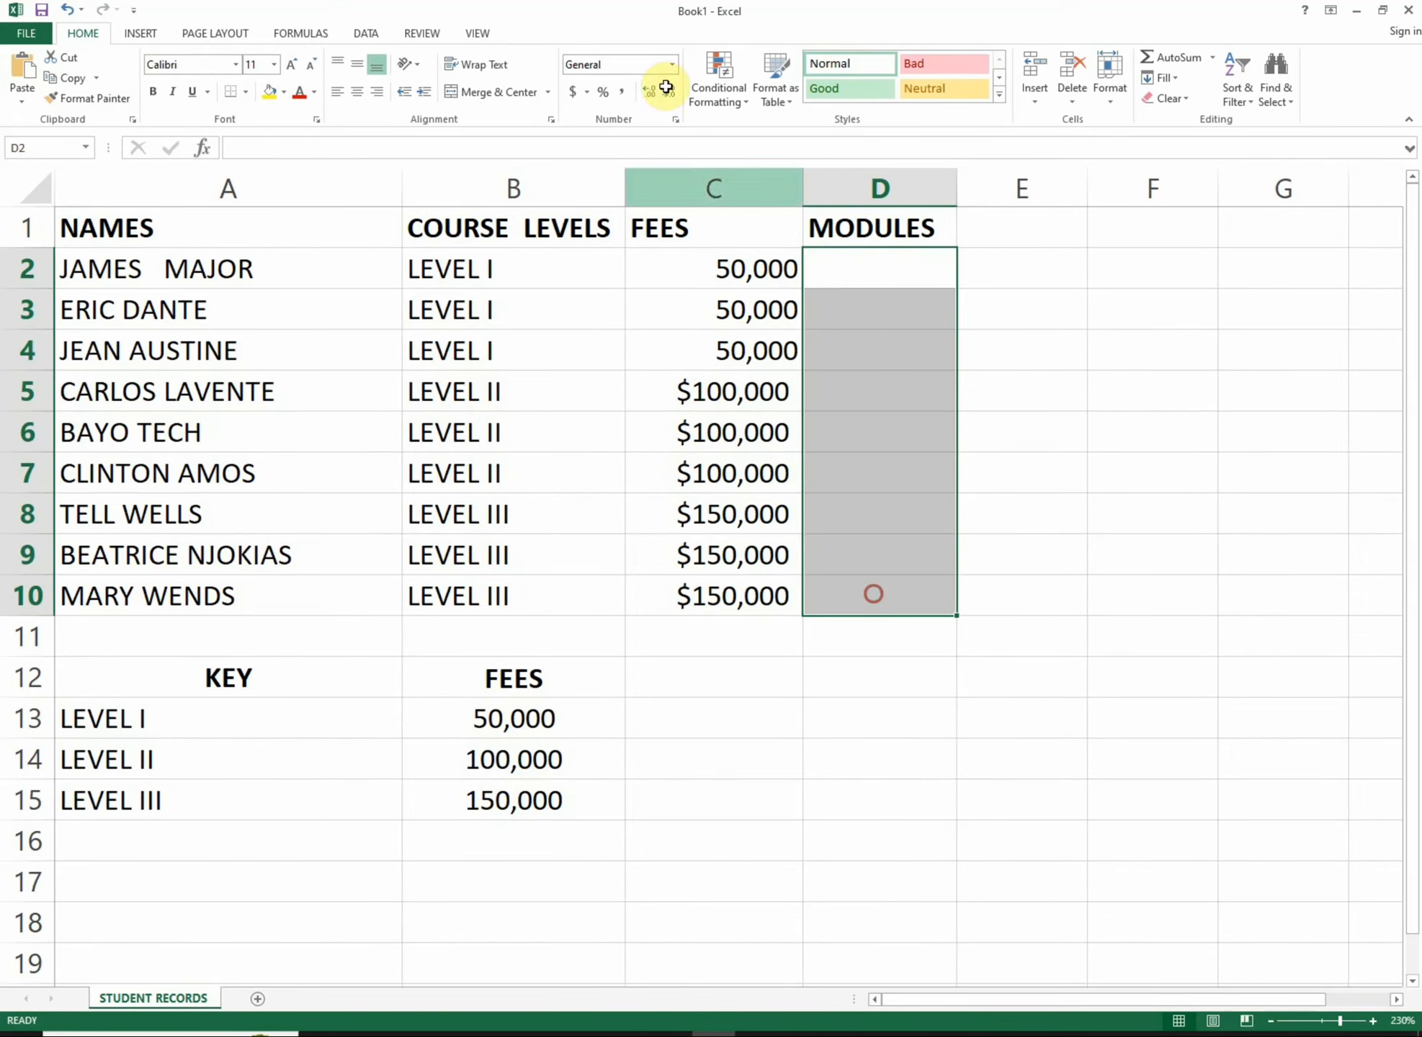
click(363, 33)
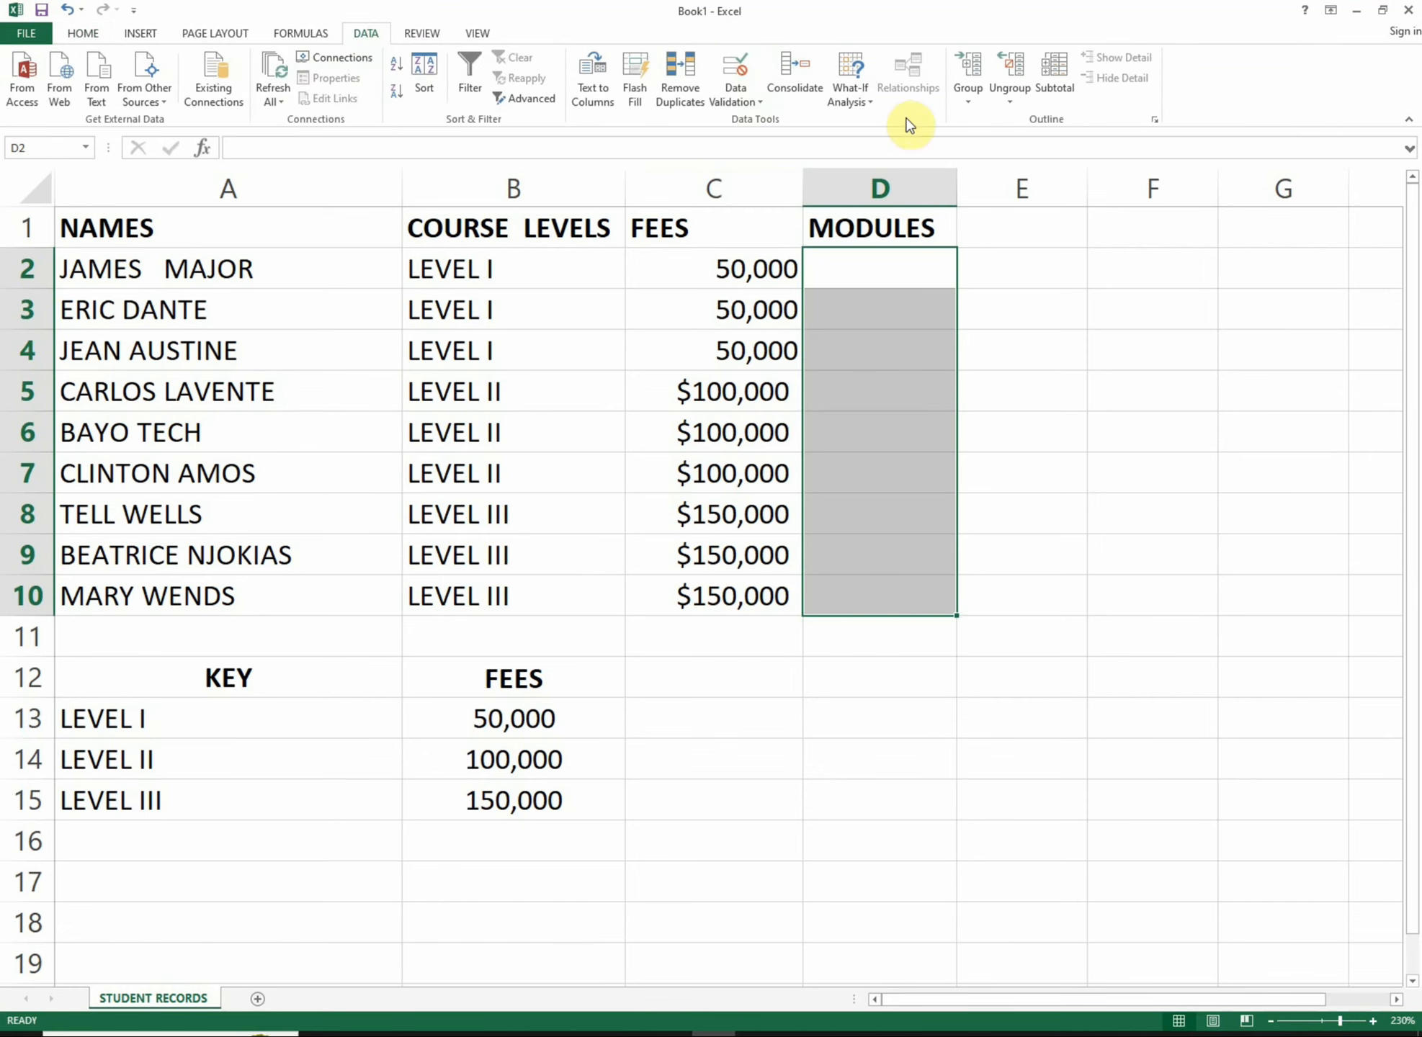
click(739, 99)
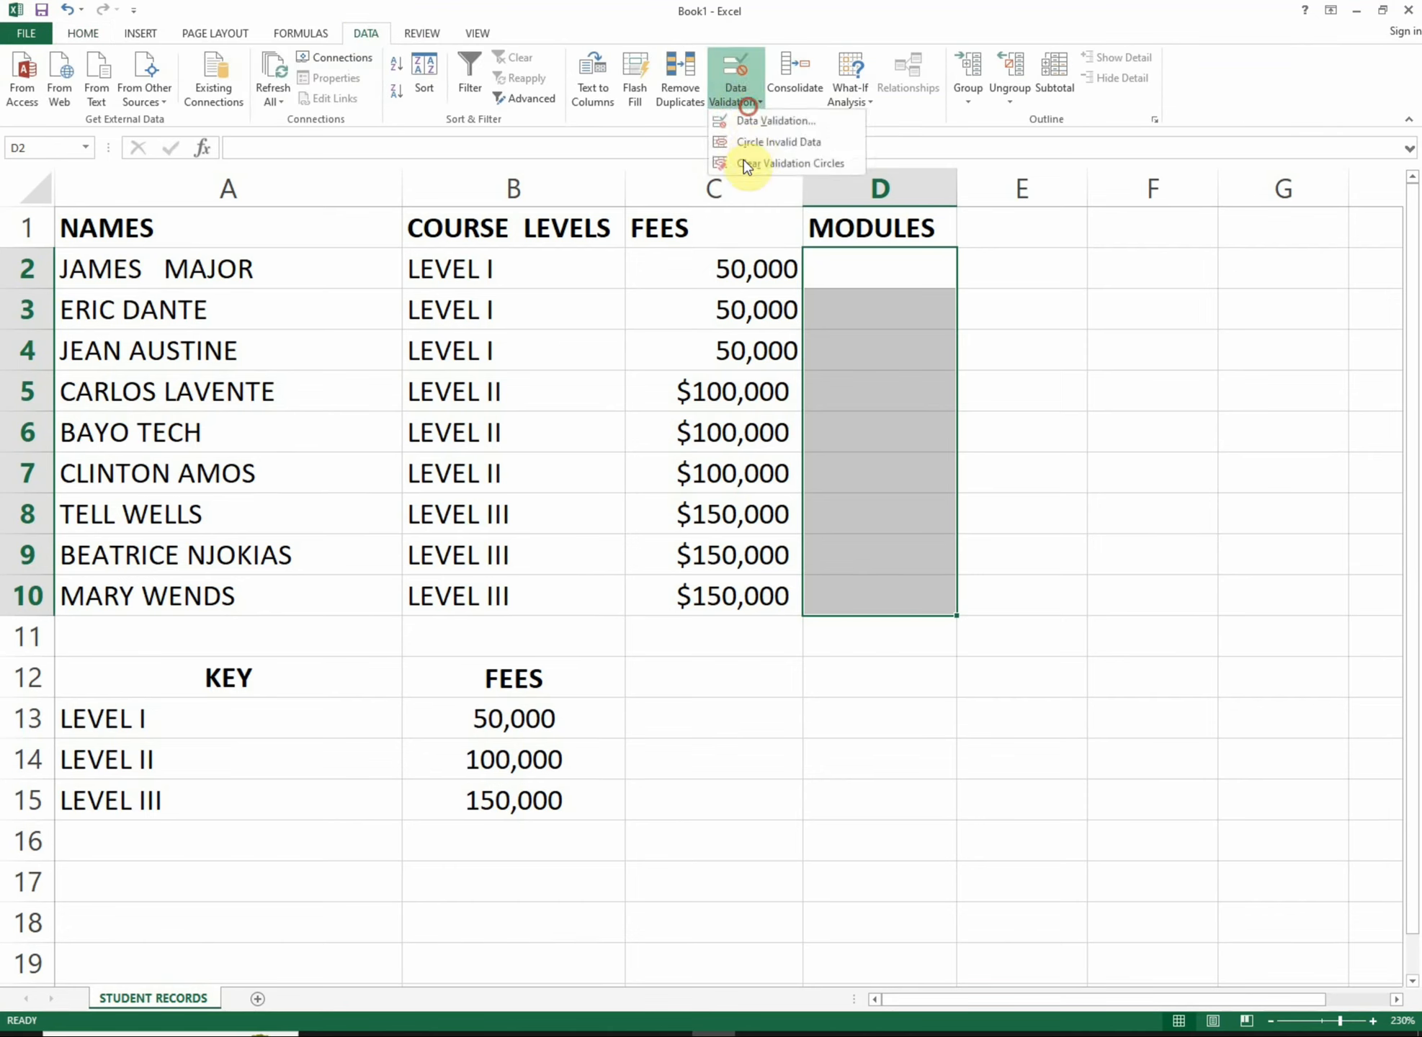
click(749, 116)
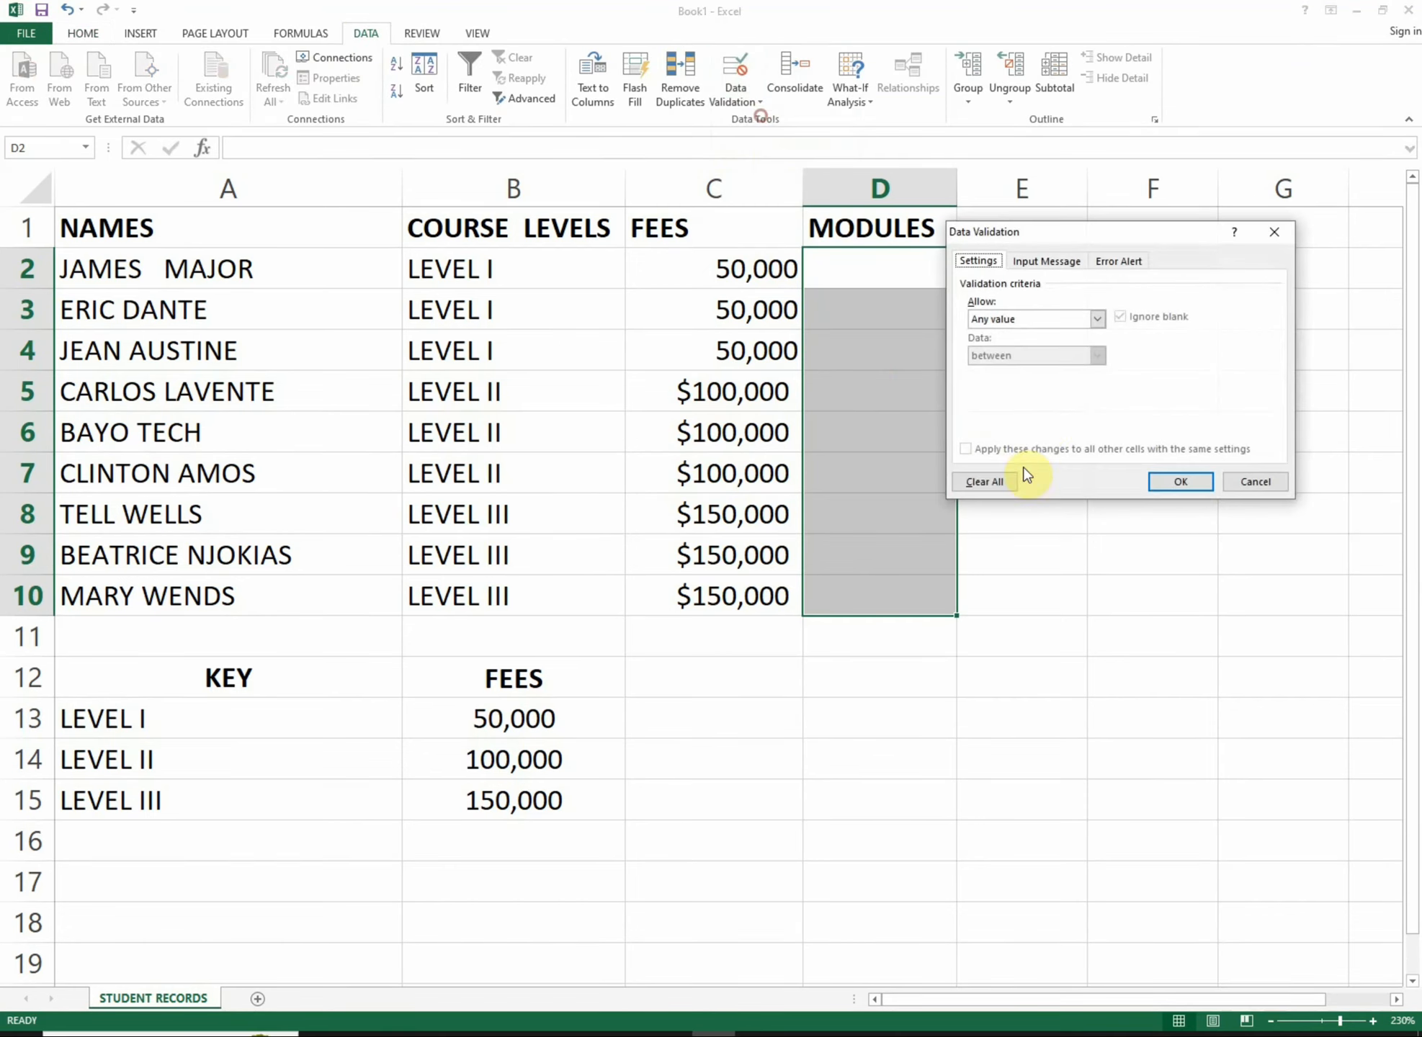
click(1096, 318)
click(1002, 370)
click(1013, 389)
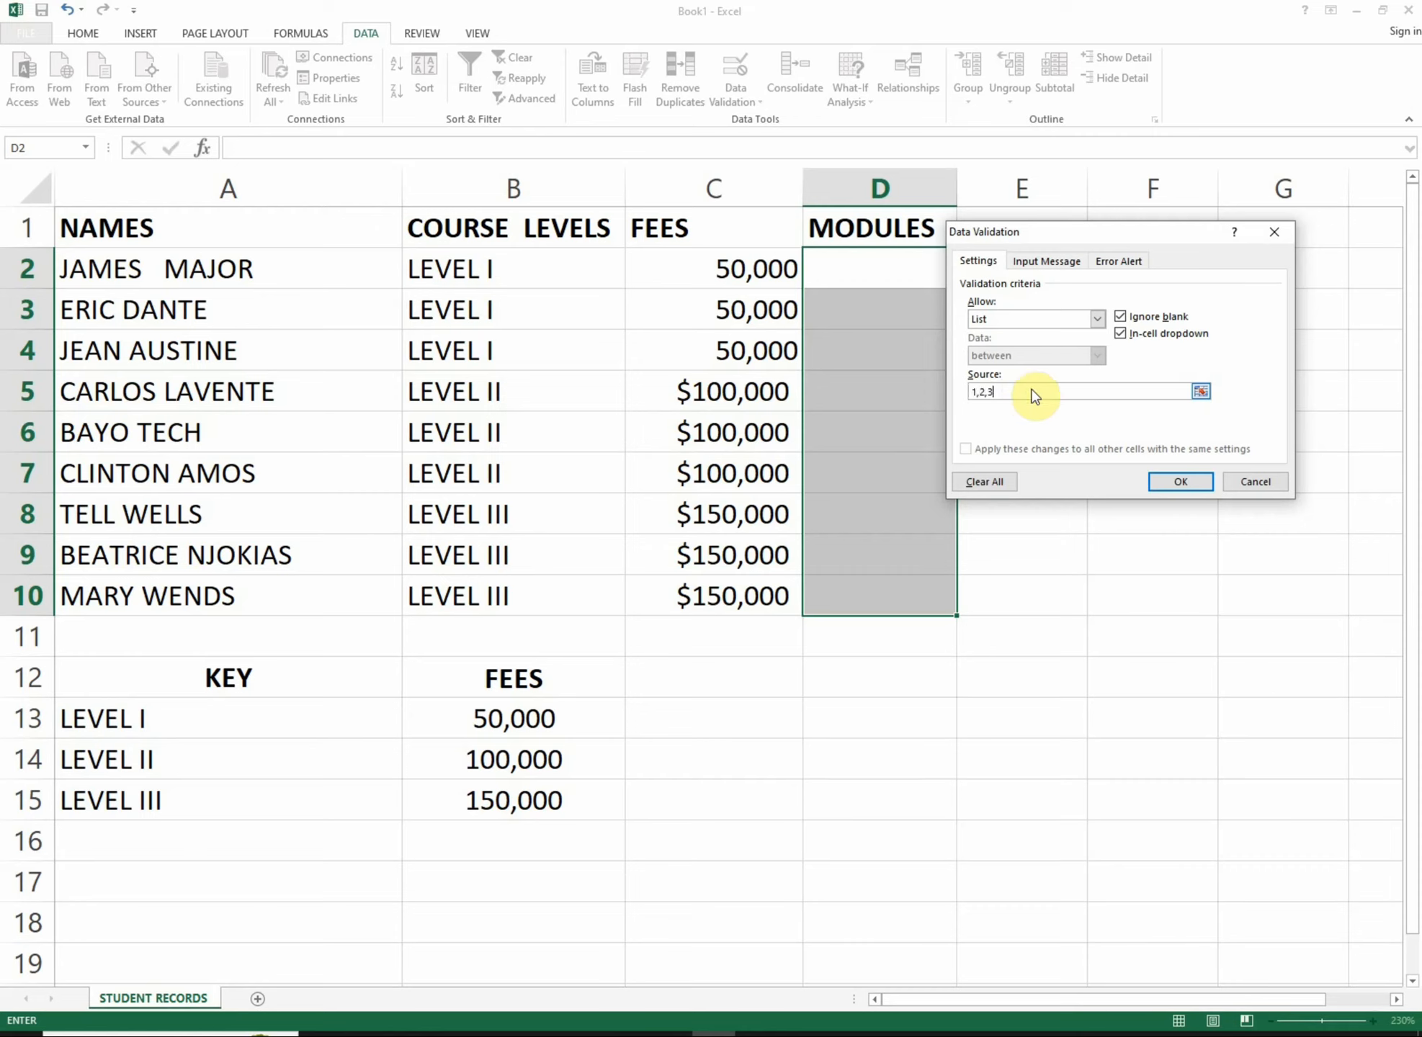
click(1180, 481)
Choose 1 from the validation list as the module for the LEVEL I students in cells D2, D3 and D4
click(929, 272)
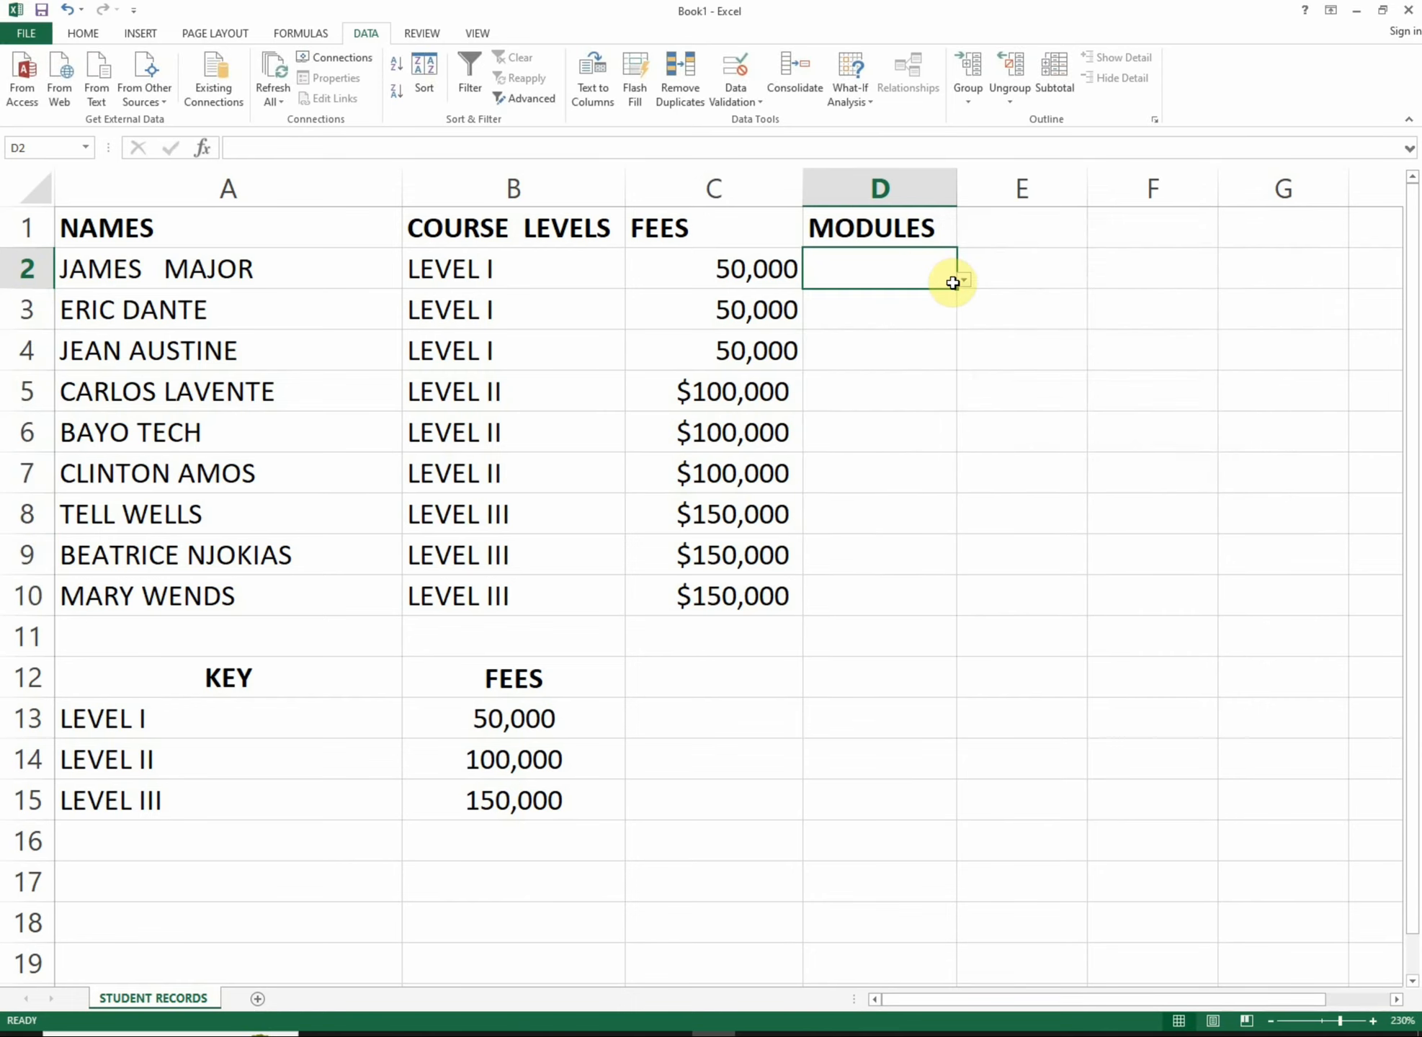
click(964, 279)
click(844, 302)
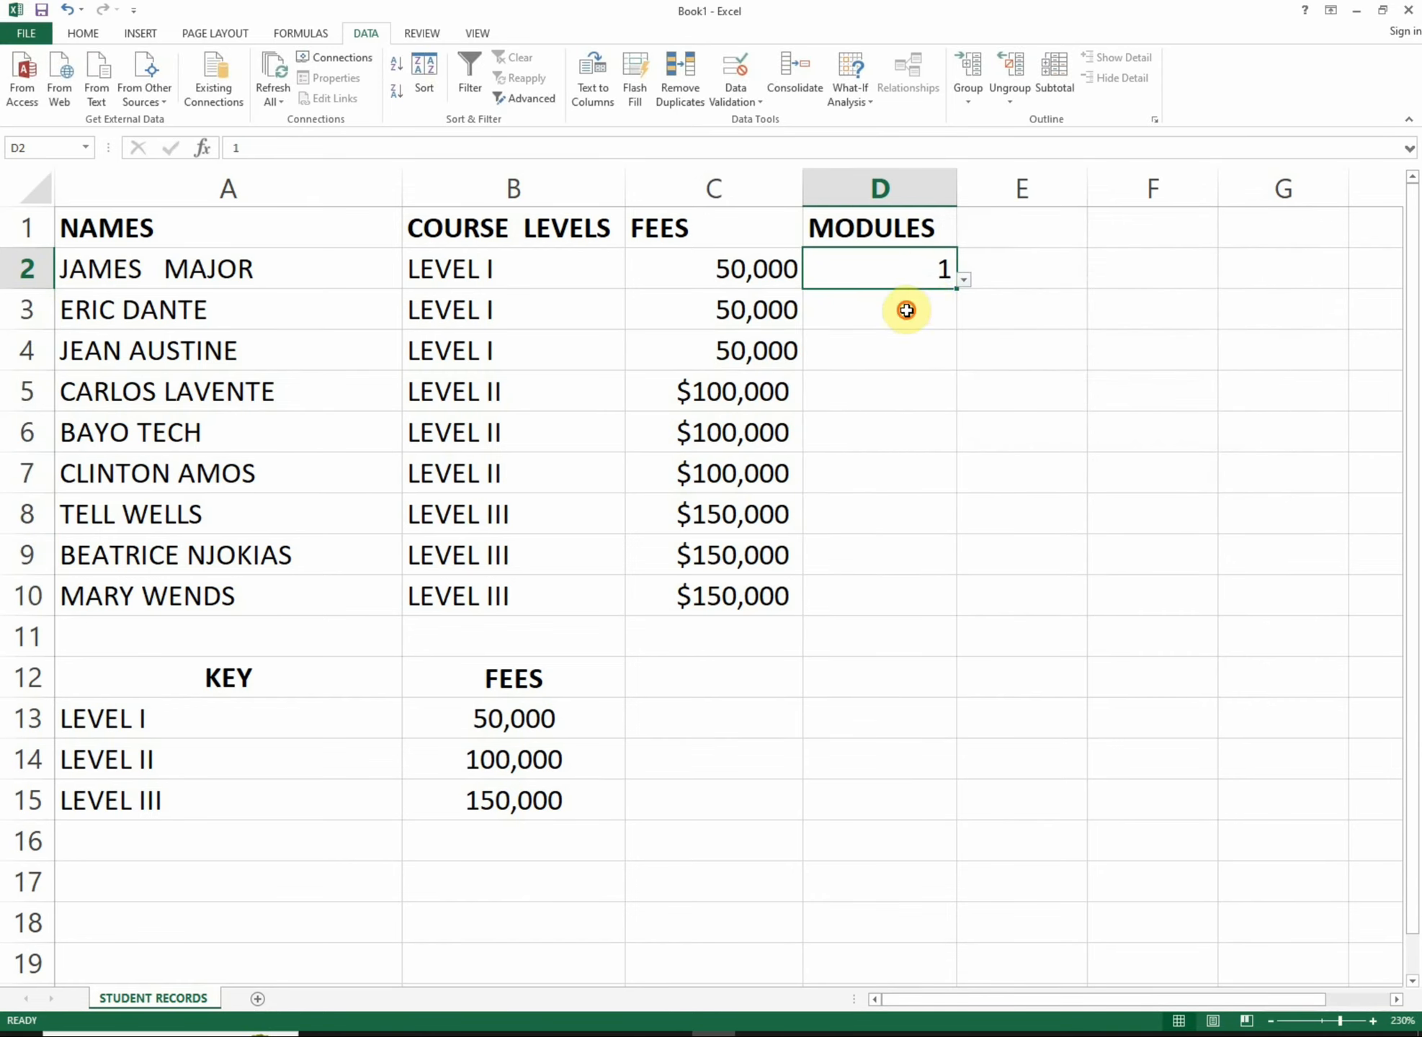
click(929, 309)
click(966, 311)
click(904, 337)
click(933, 353)
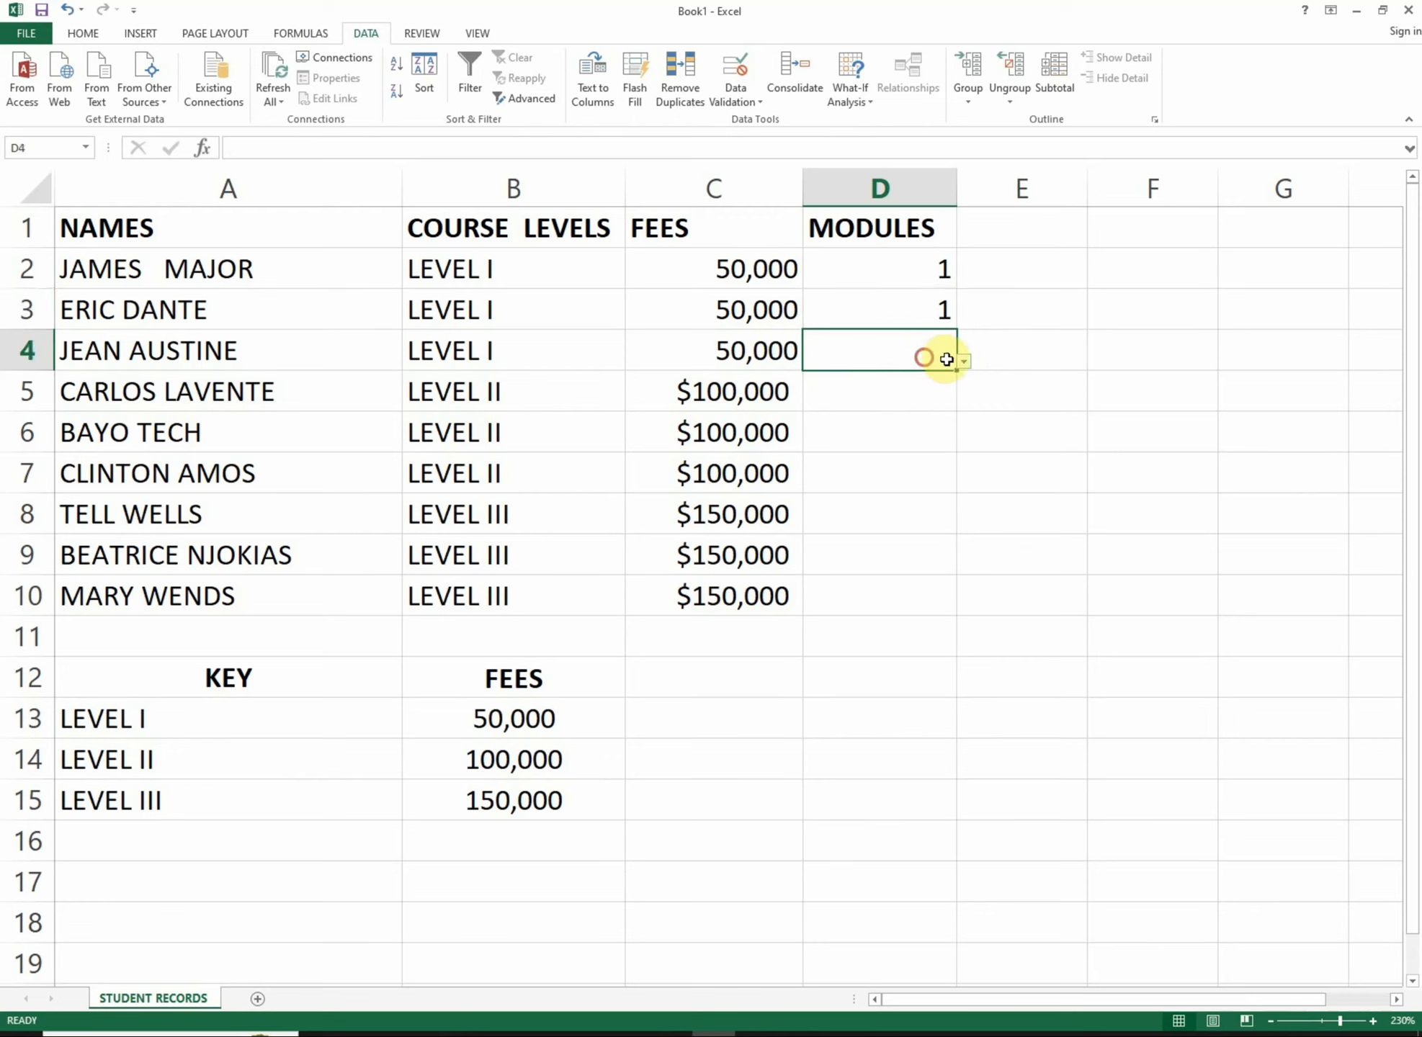
click(962, 362)
click(841, 386)
Choose 2 from the validation list as the module for the LEVEL II students in cells D5, D6 and D7
click(932, 393)
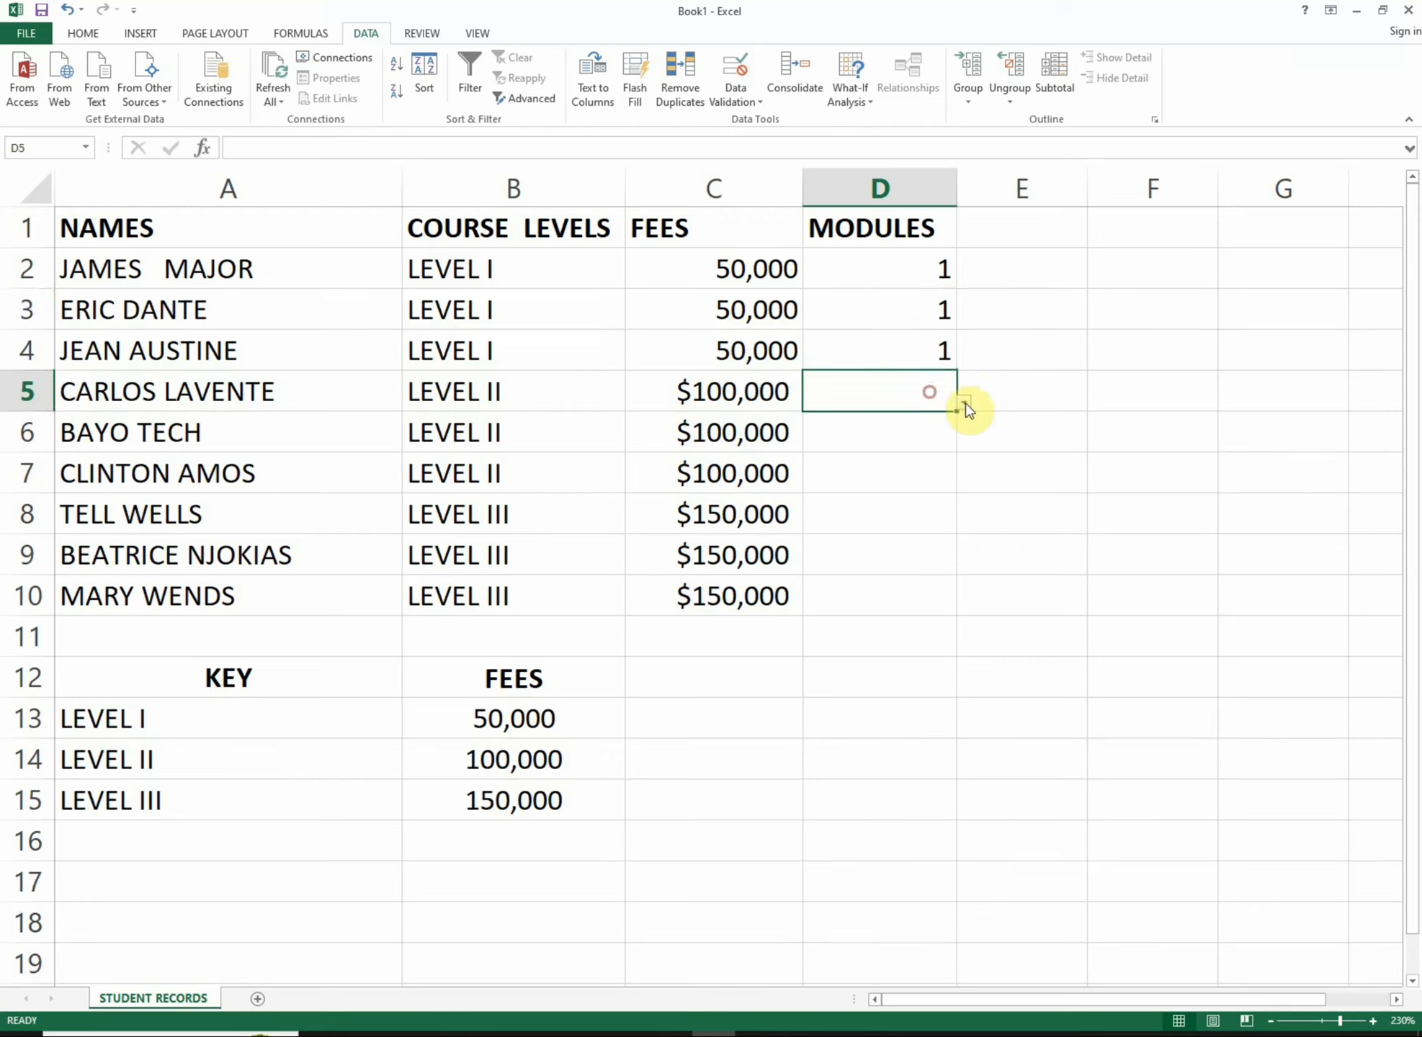
click(963, 402)
click(825, 460)
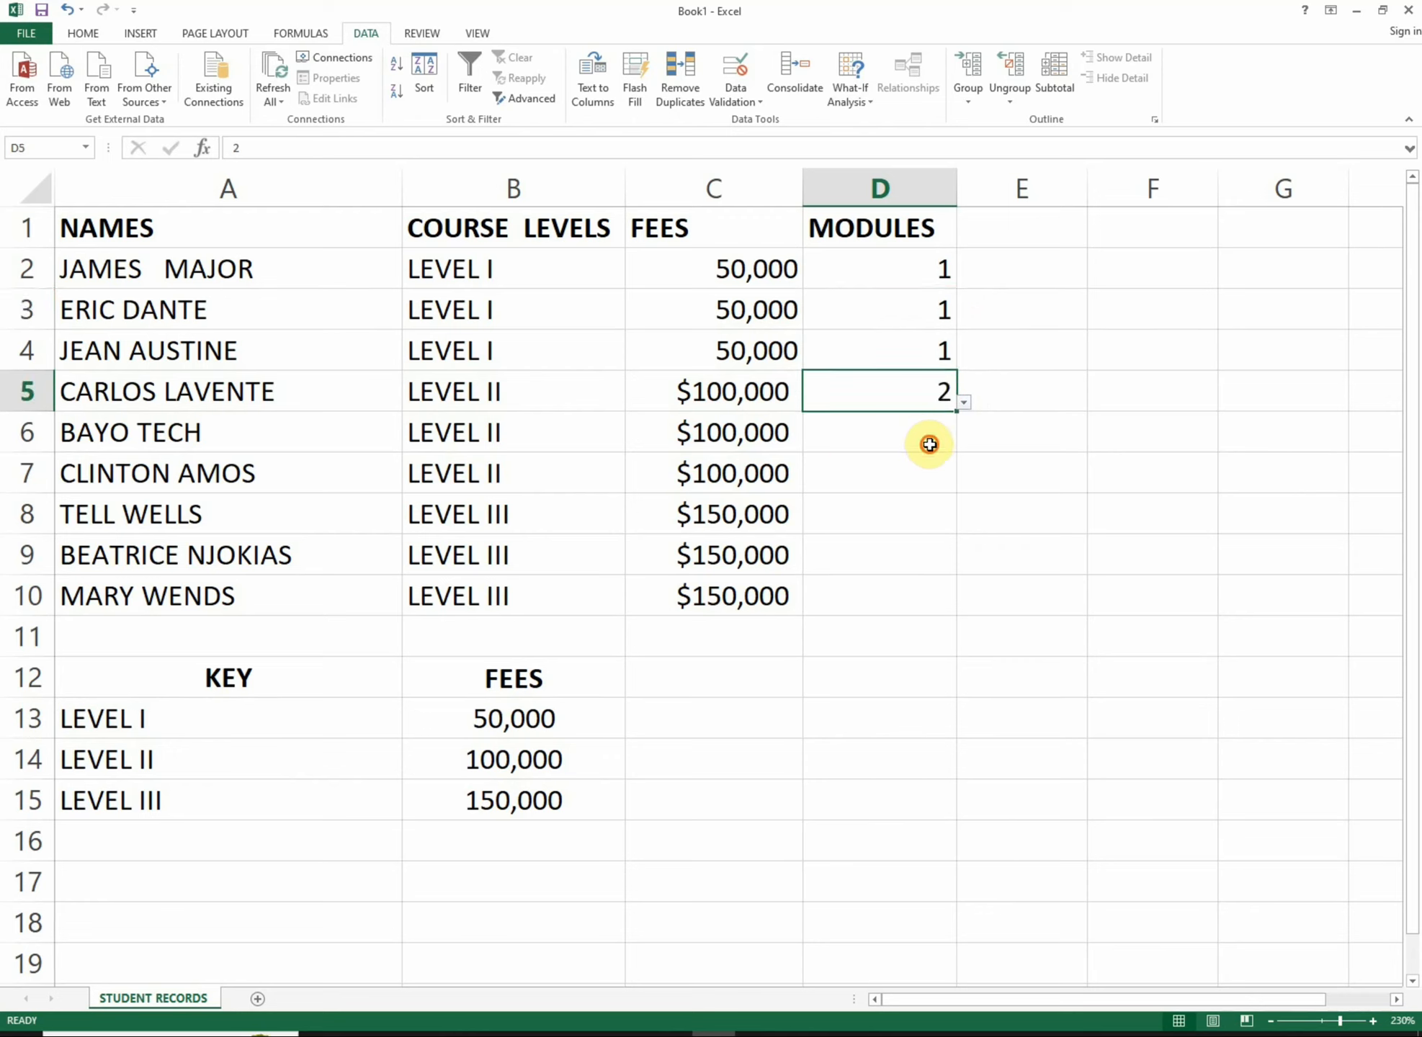
click(930, 437)
click(963, 443)
click(885, 492)
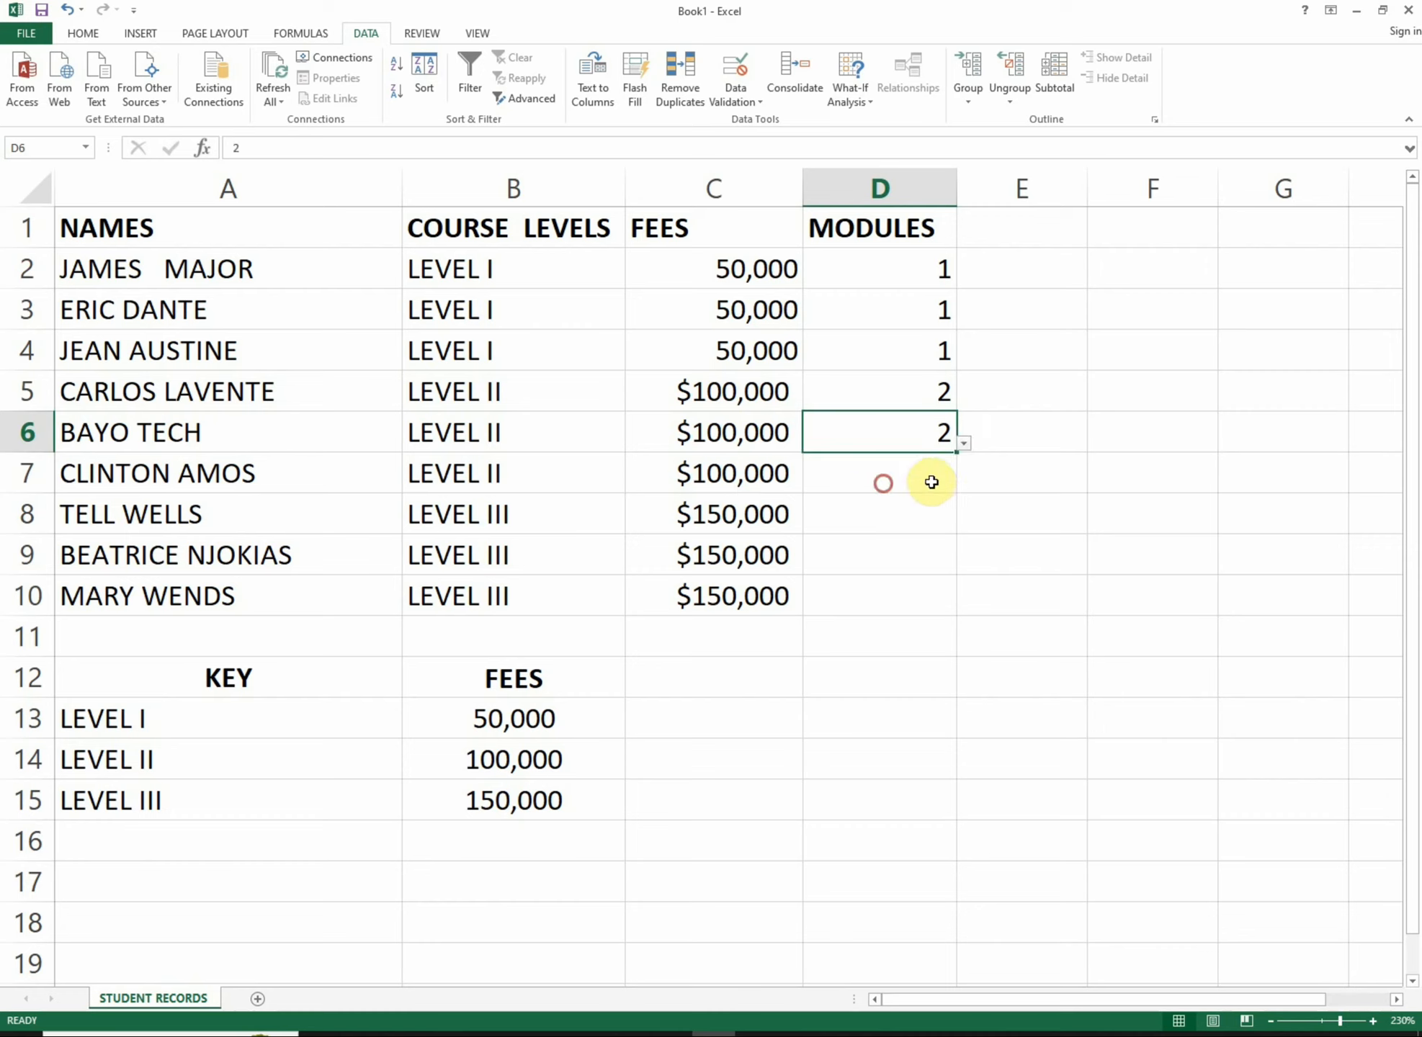
click(931, 482)
click(963, 485)
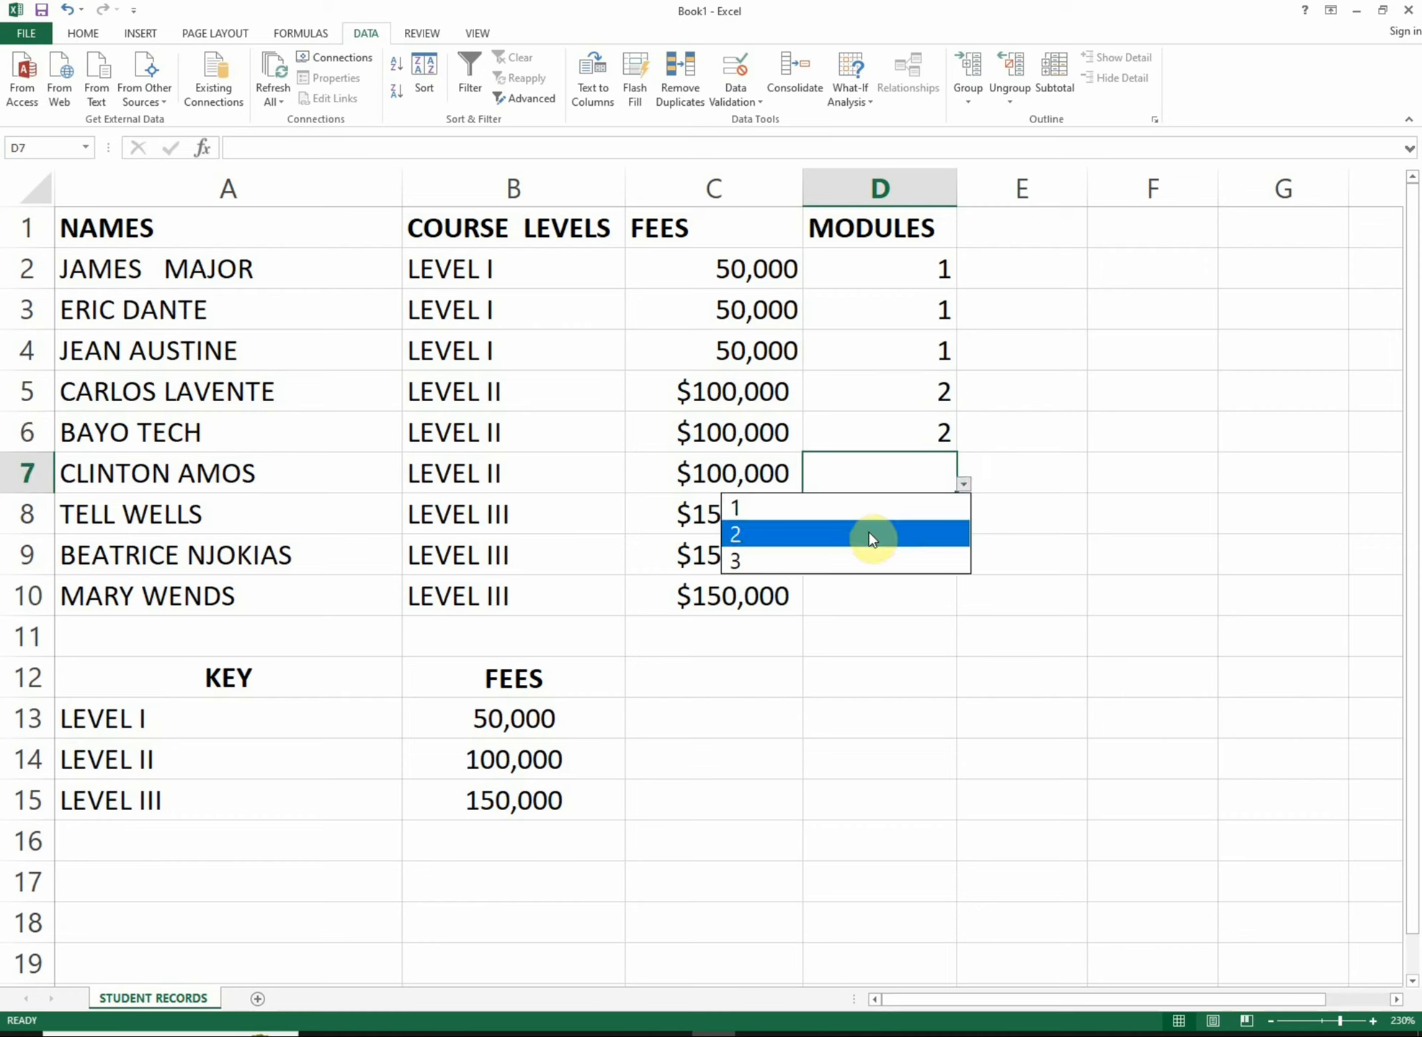
click(867, 533)
Choose 3 from the validation list as the module for the LEVEL III students in cells D8, D9 and D10
click(924, 512)
click(958, 524)
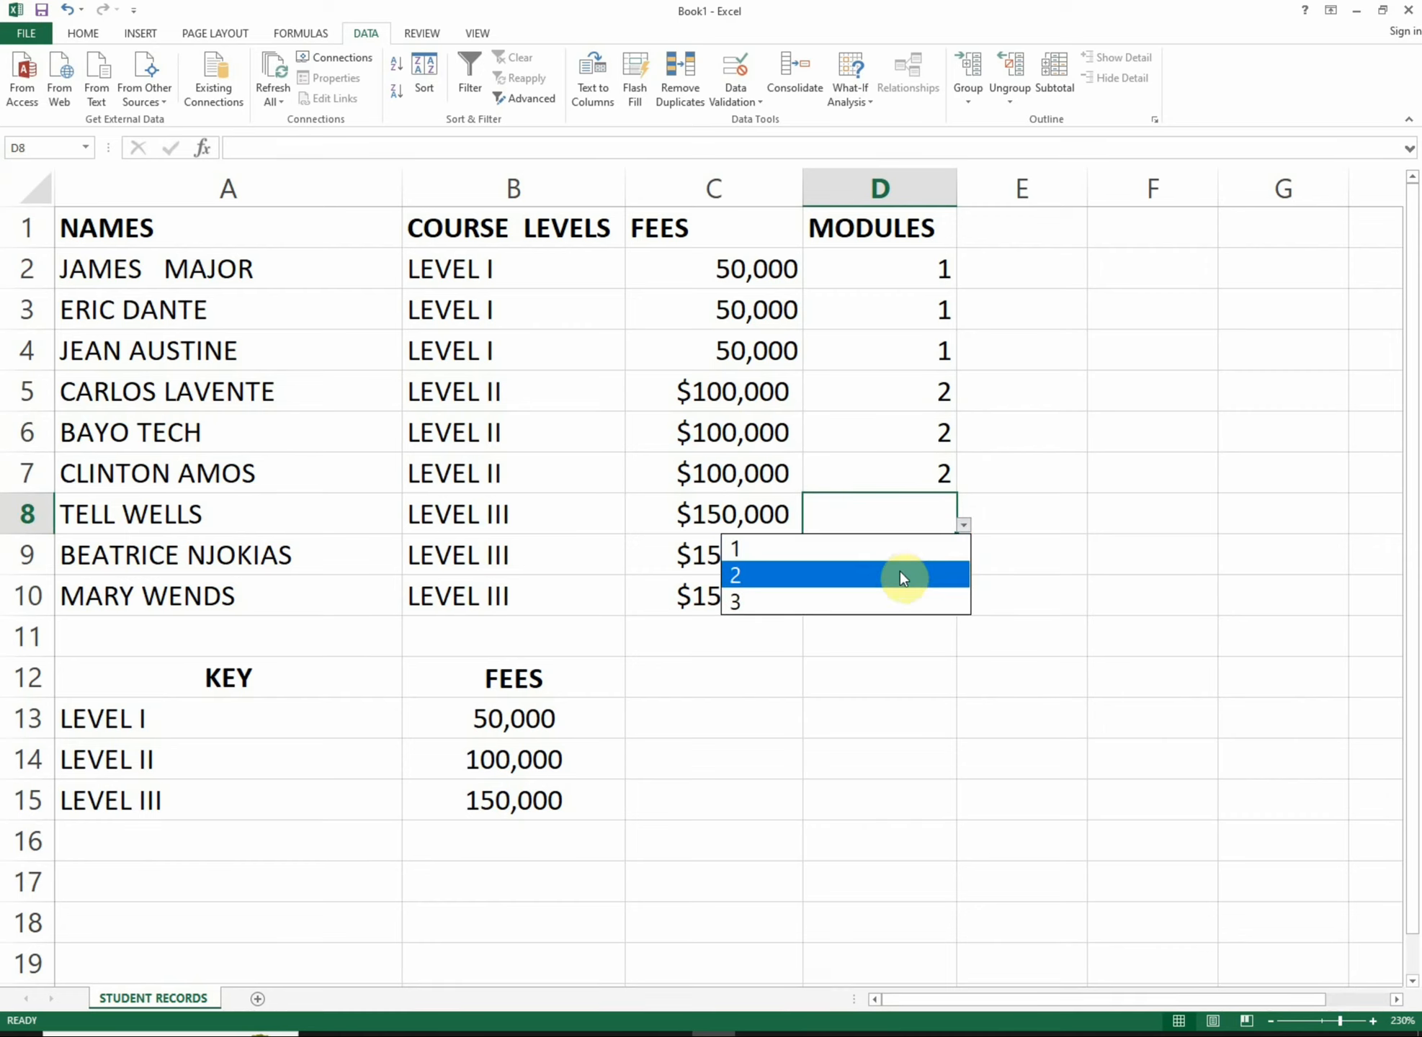
click(894, 600)
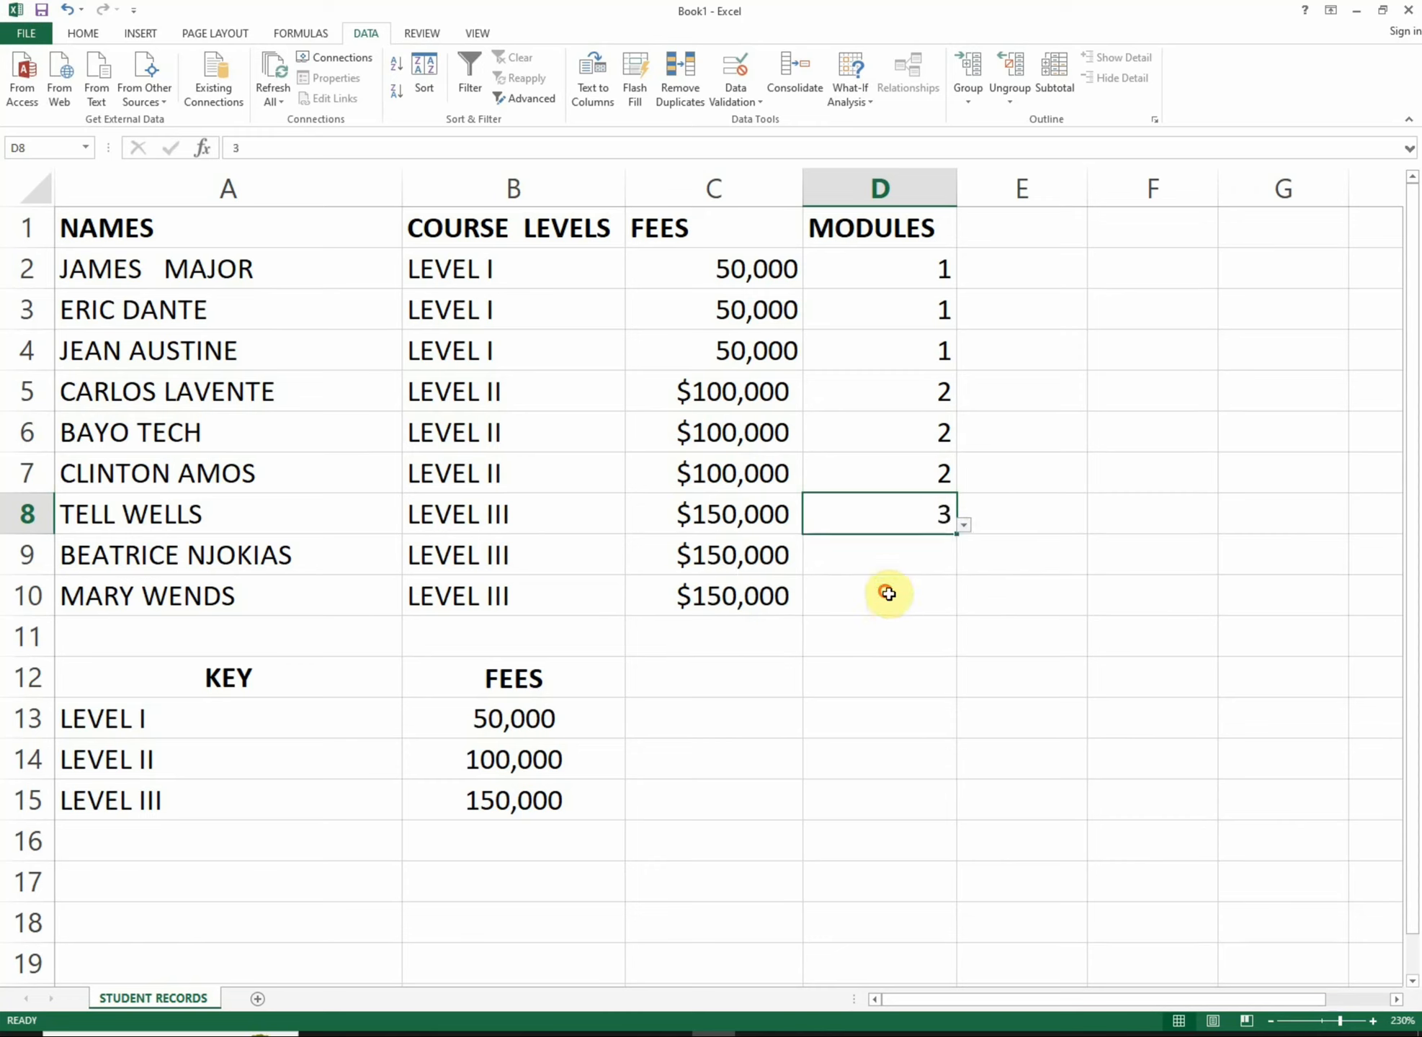
click(908, 568)
click(963, 567)
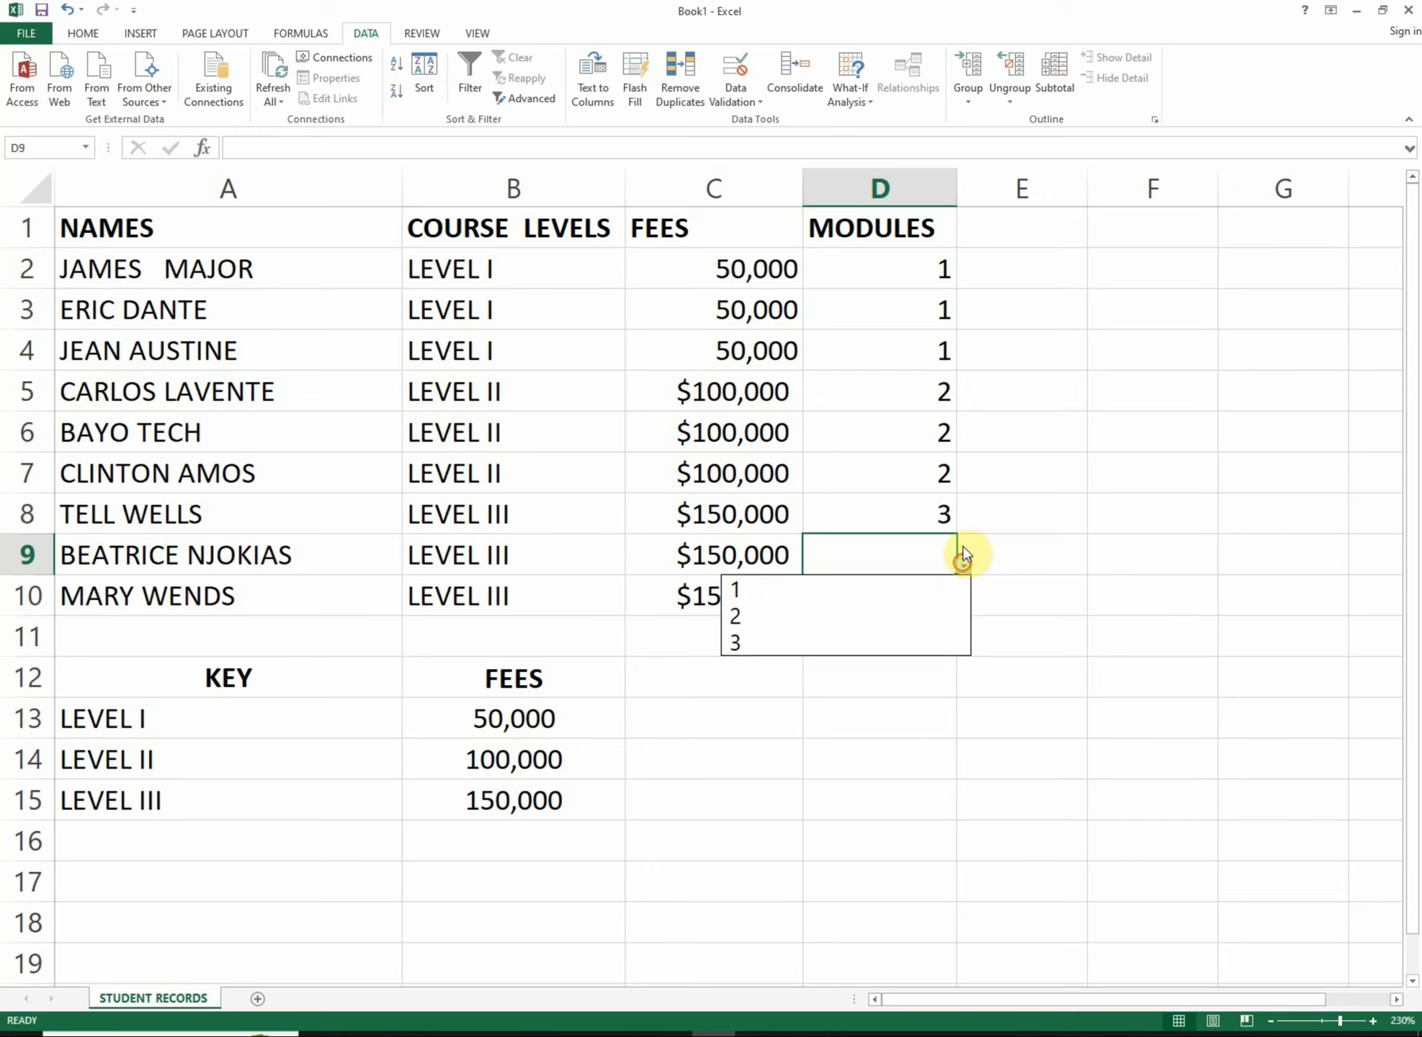
click(833, 650)
click(947, 608)
click(963, 607)
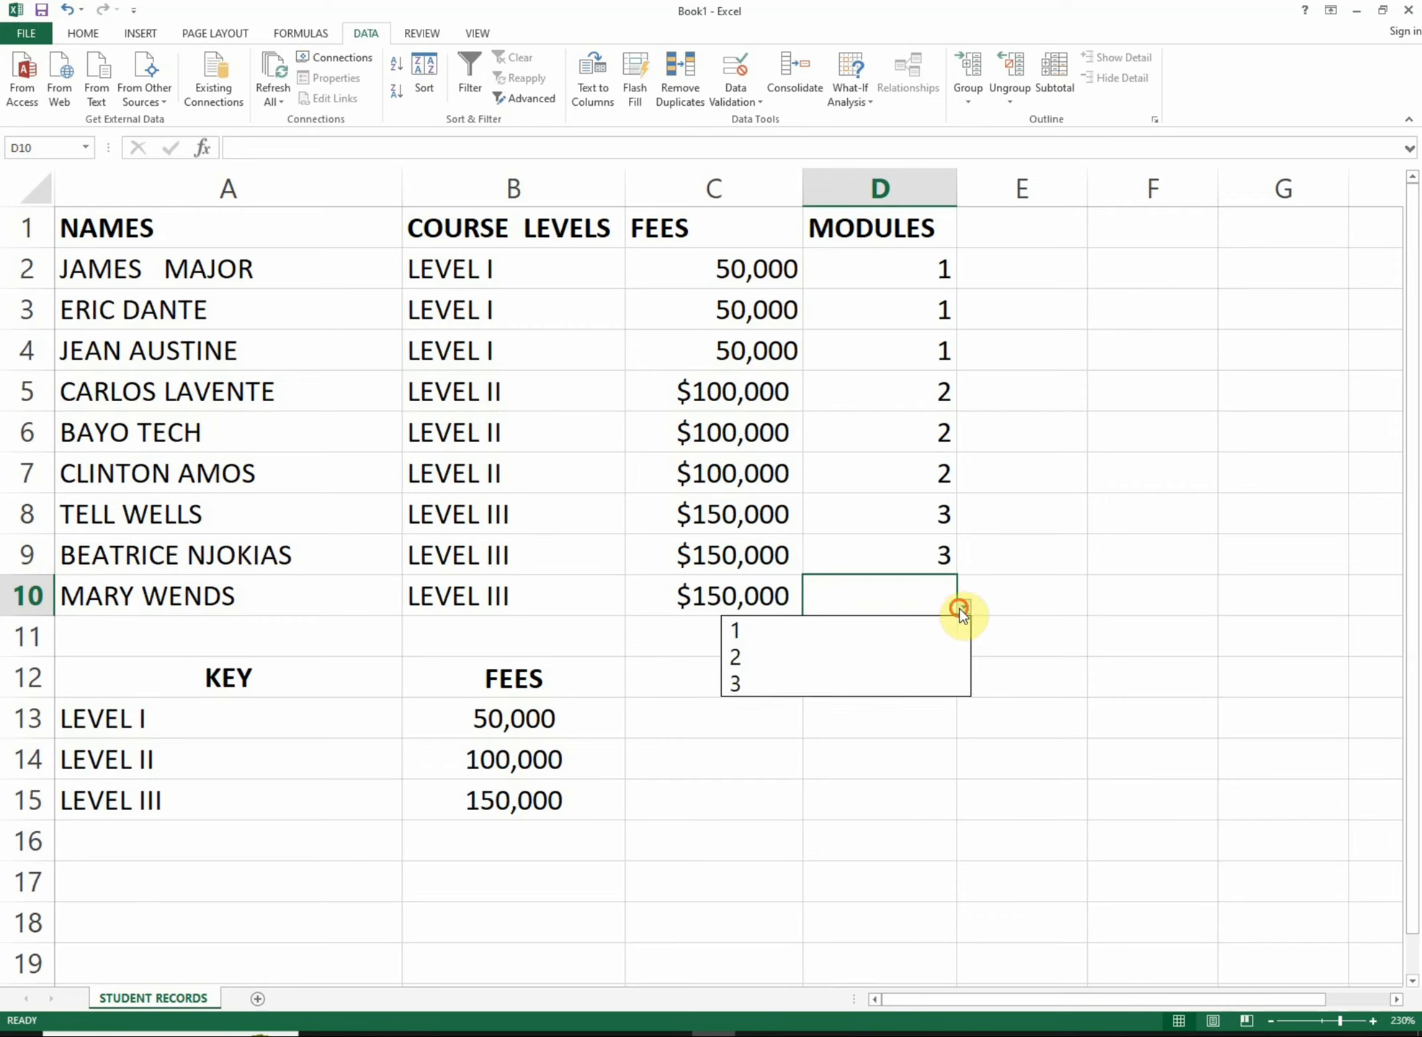
click(806, 684)
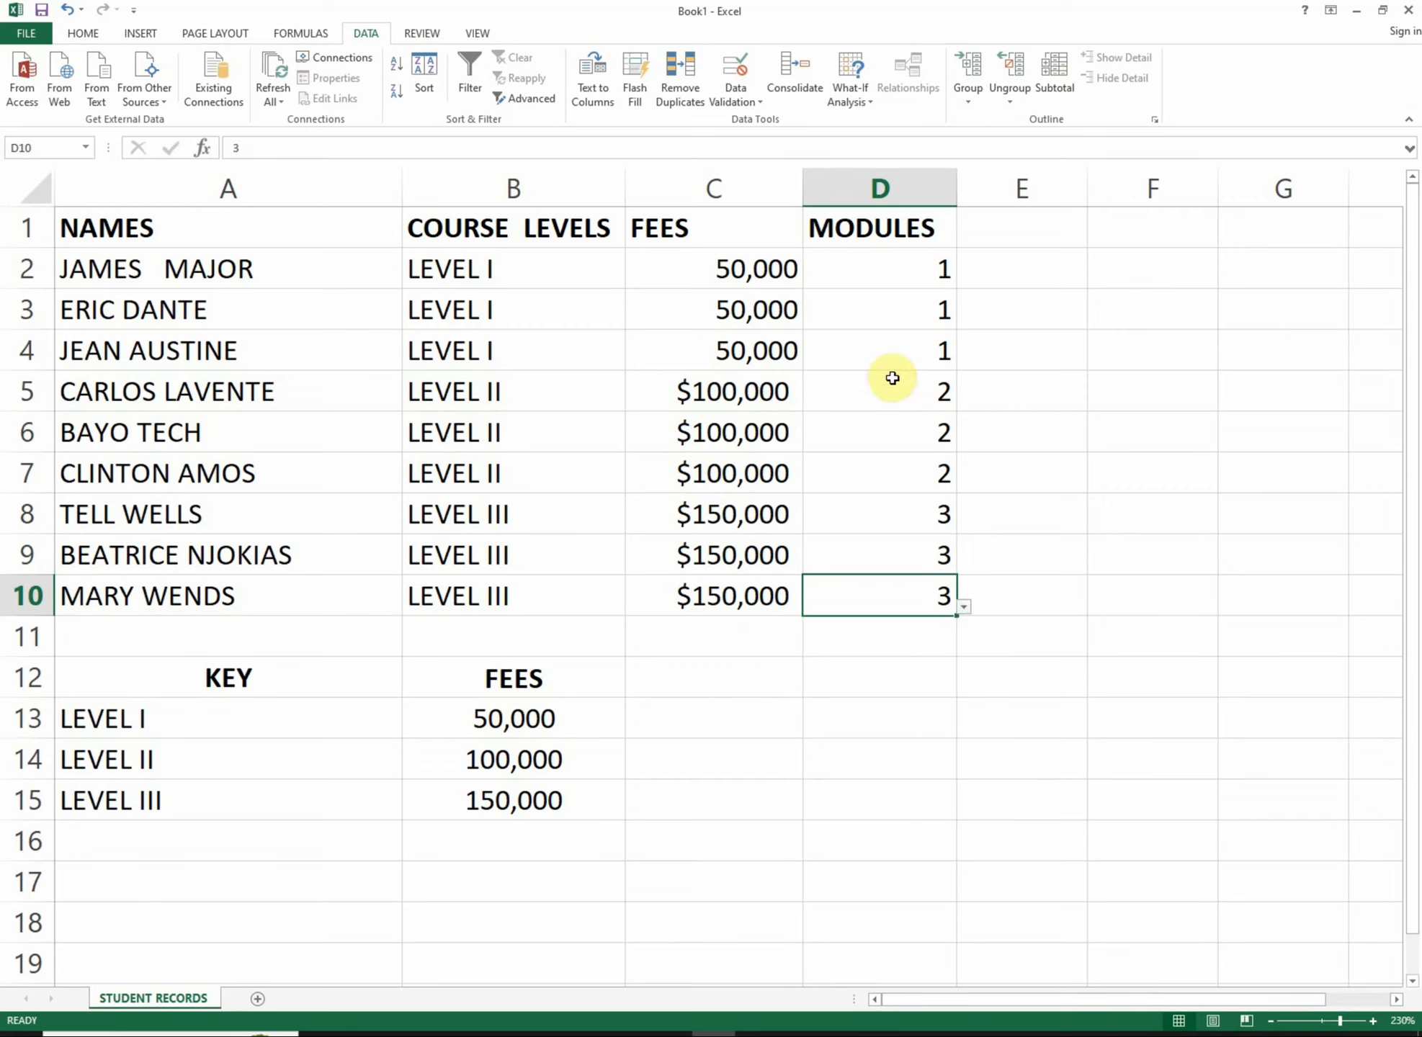
Centre the module numbers in D2:D10 and the course levels and fees in B2:C10 both horizontally and vertically
drag(878, 269, 886, 591)
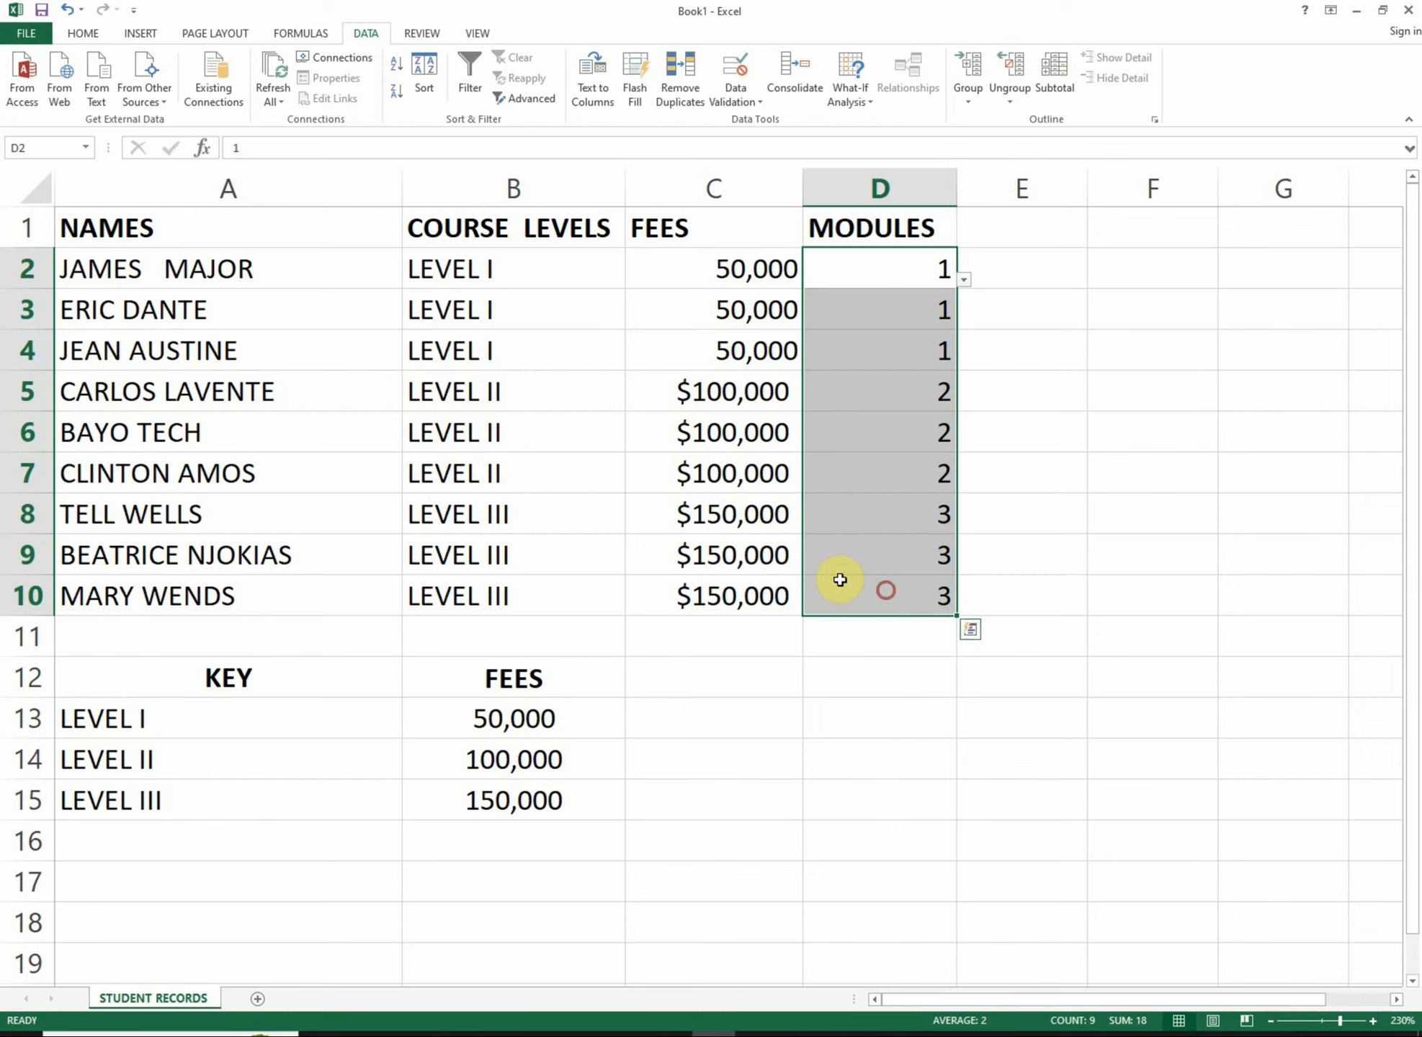
click(81, 34)
click(355, 90)
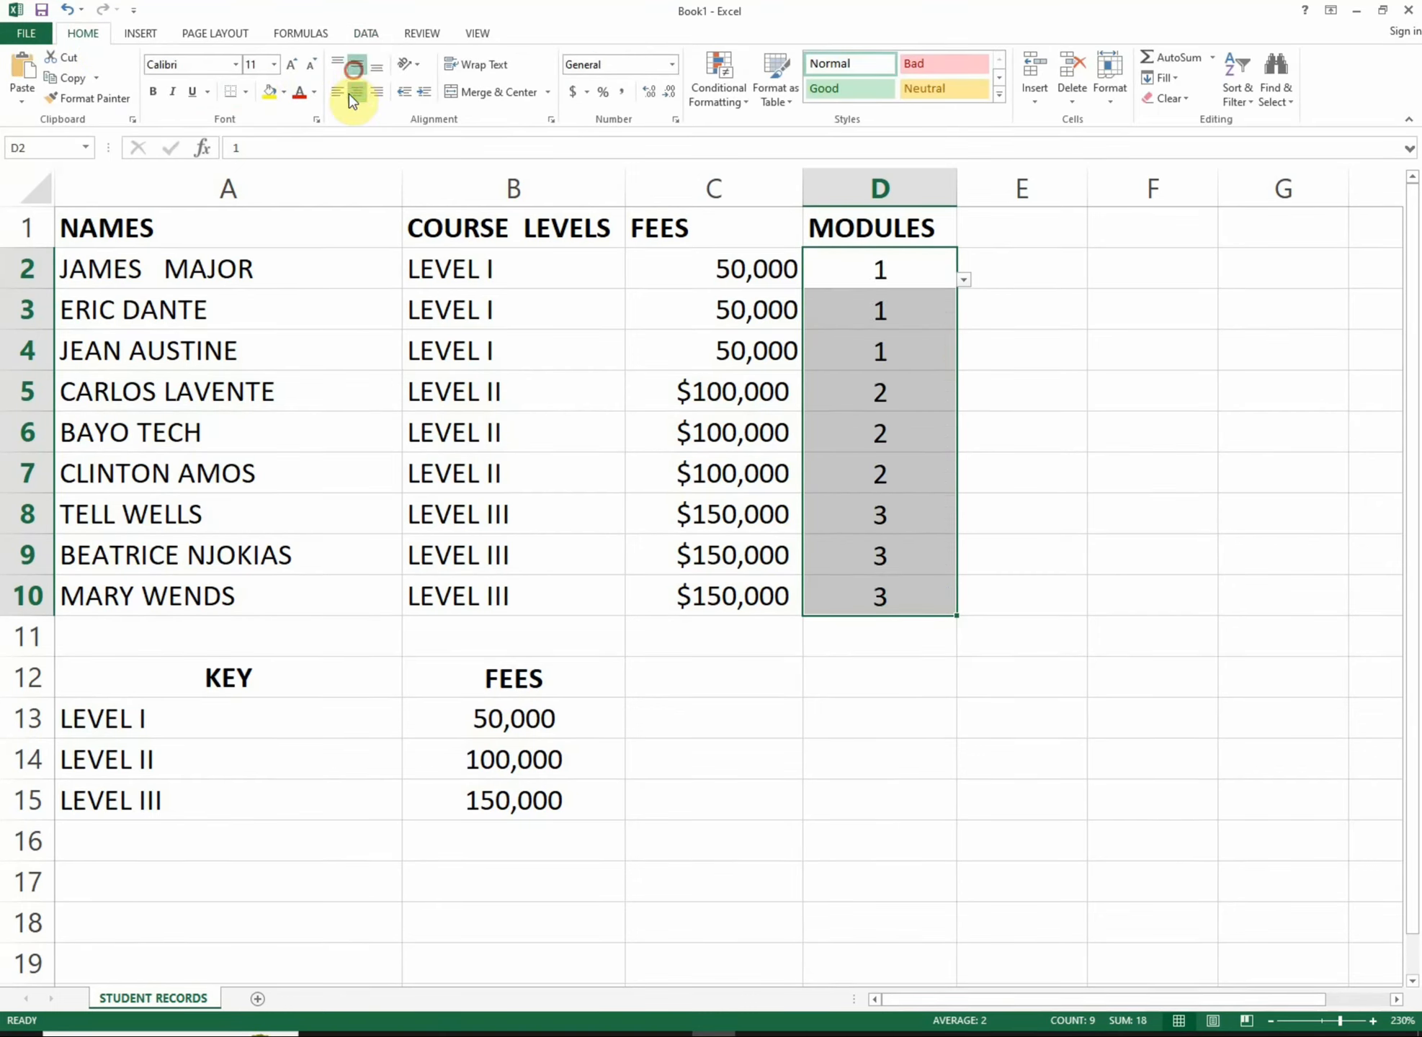
drag(517, 260, 666, 580)
click(355, 92)
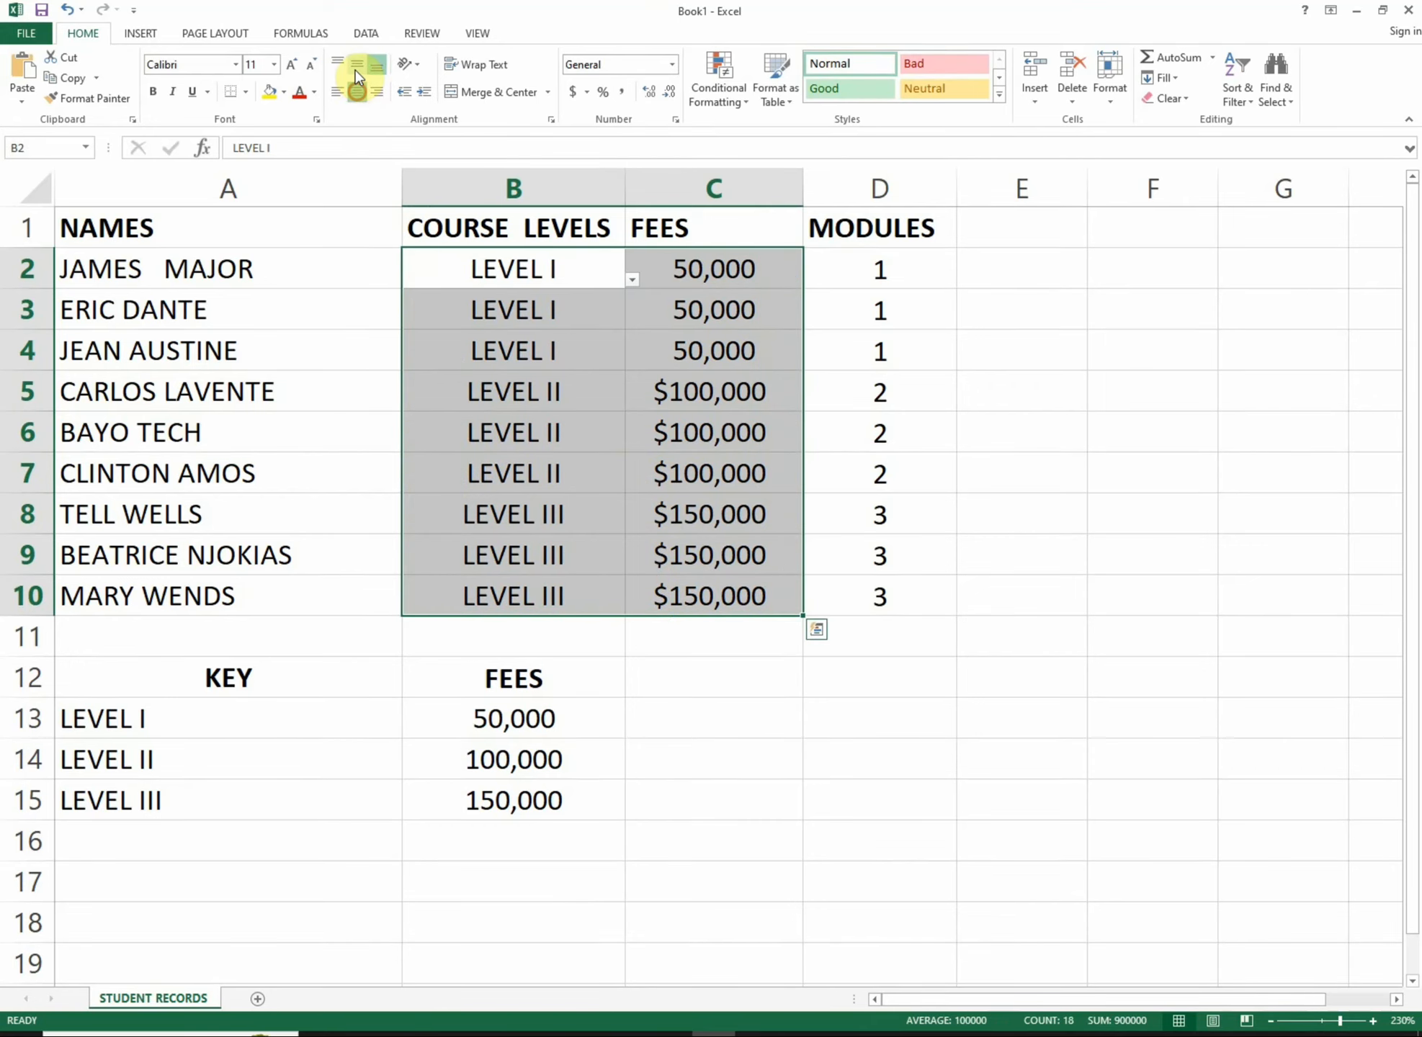
click(873, 361)
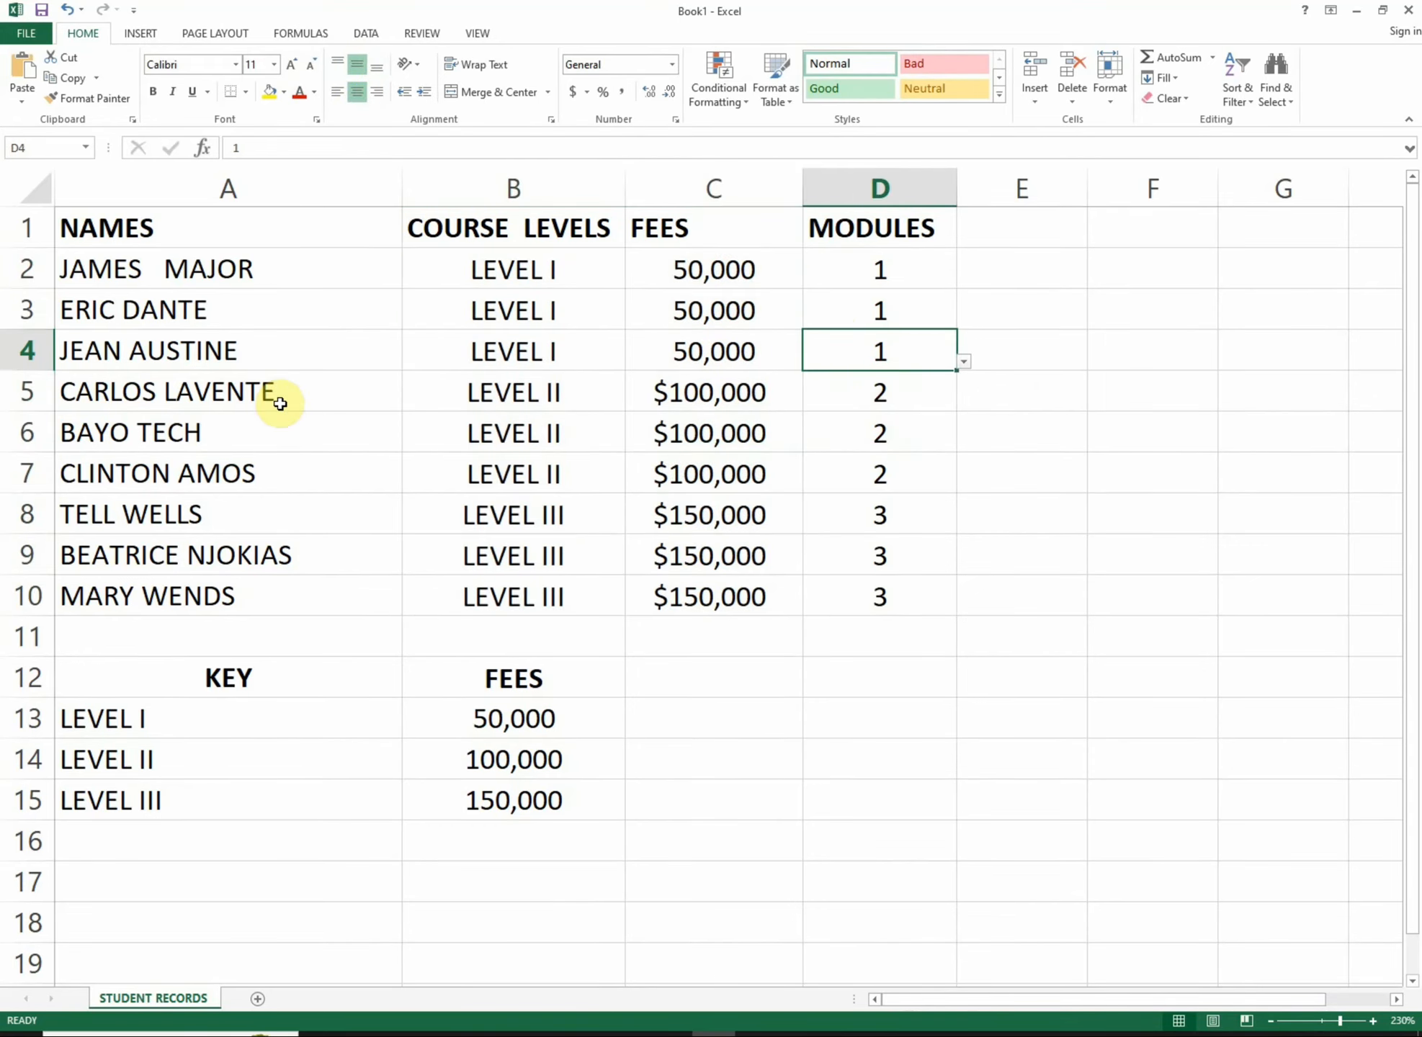
click(244, 265)
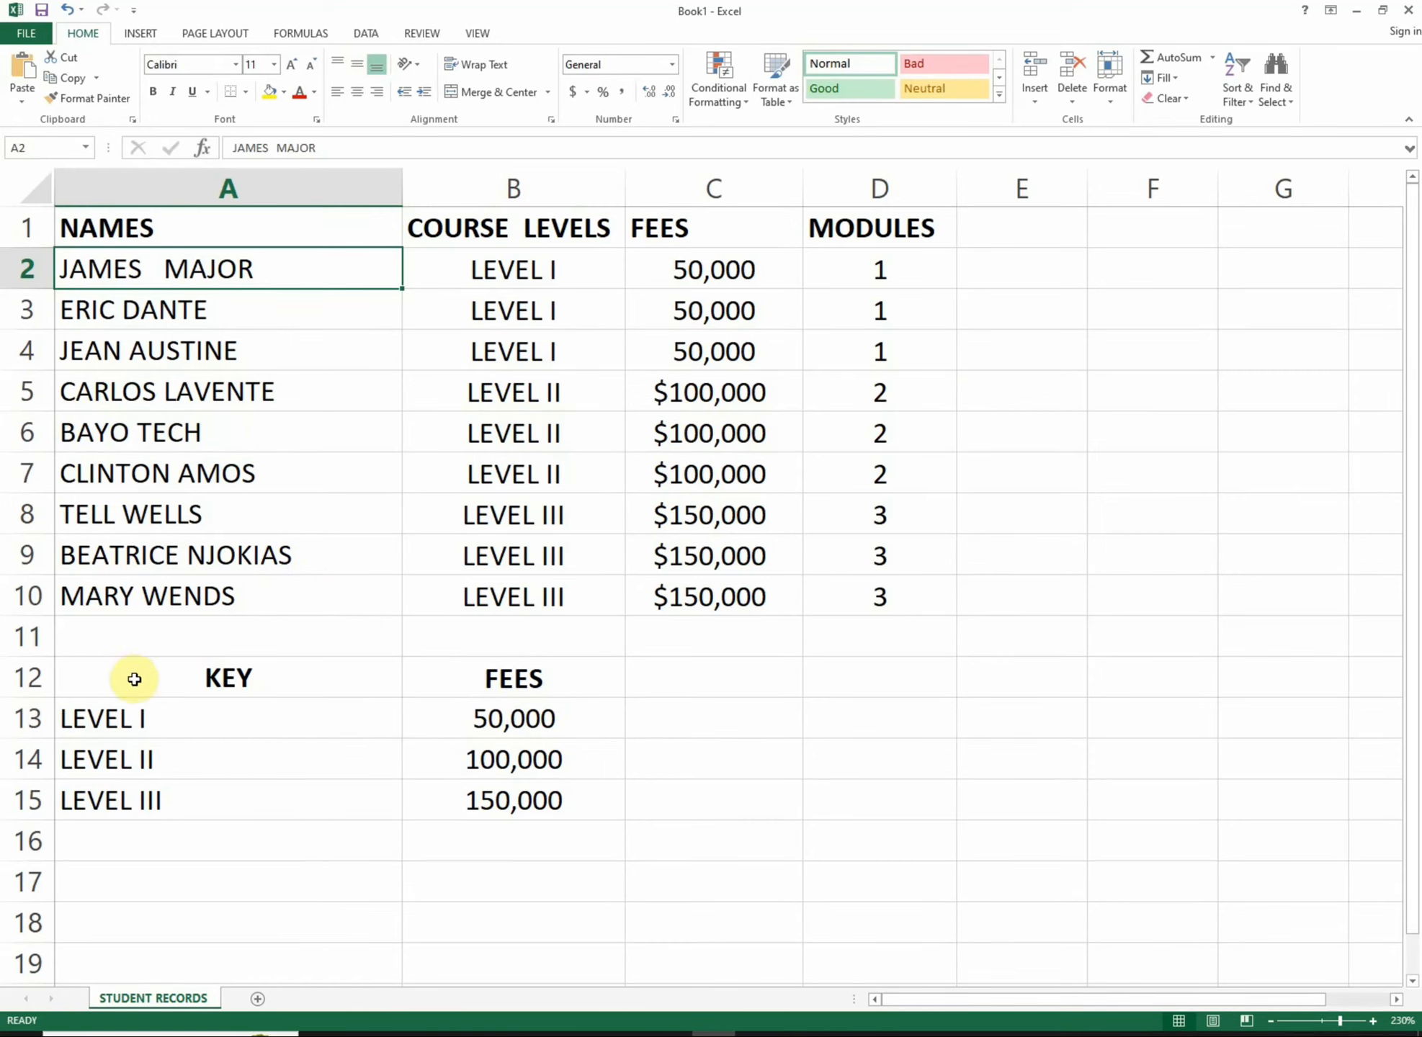